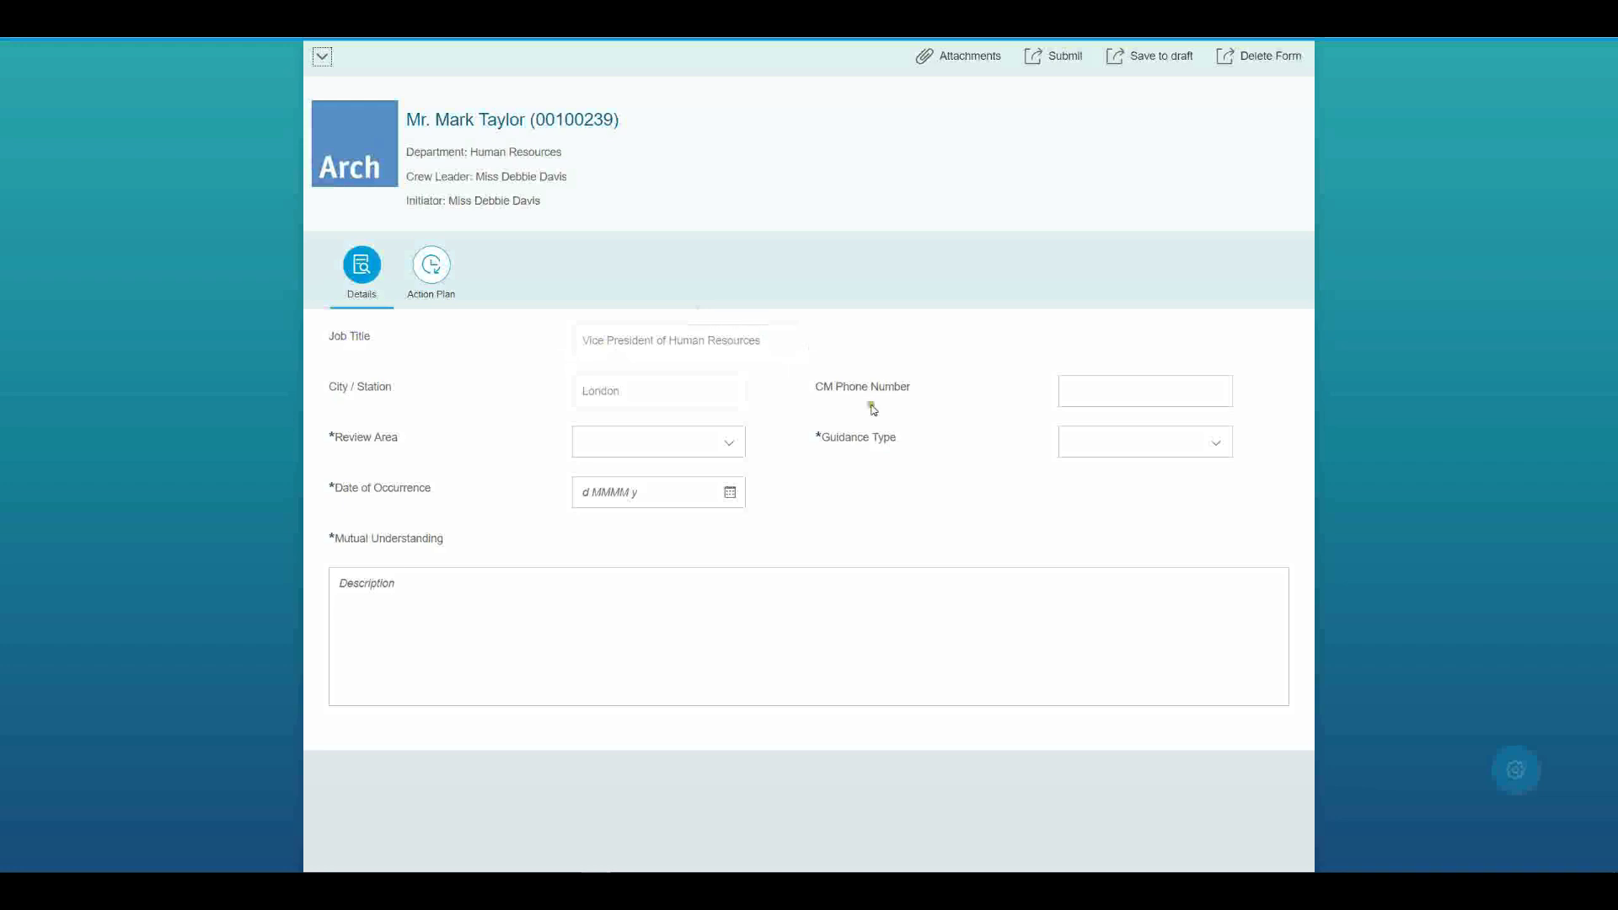
Bring up the SAP configuration window and run the Form Types Configuration activity.
{"action": "left_click", "coordinate": [1105, 383]}
{"action": "mouse_move", "coordinate": [392, 892]}
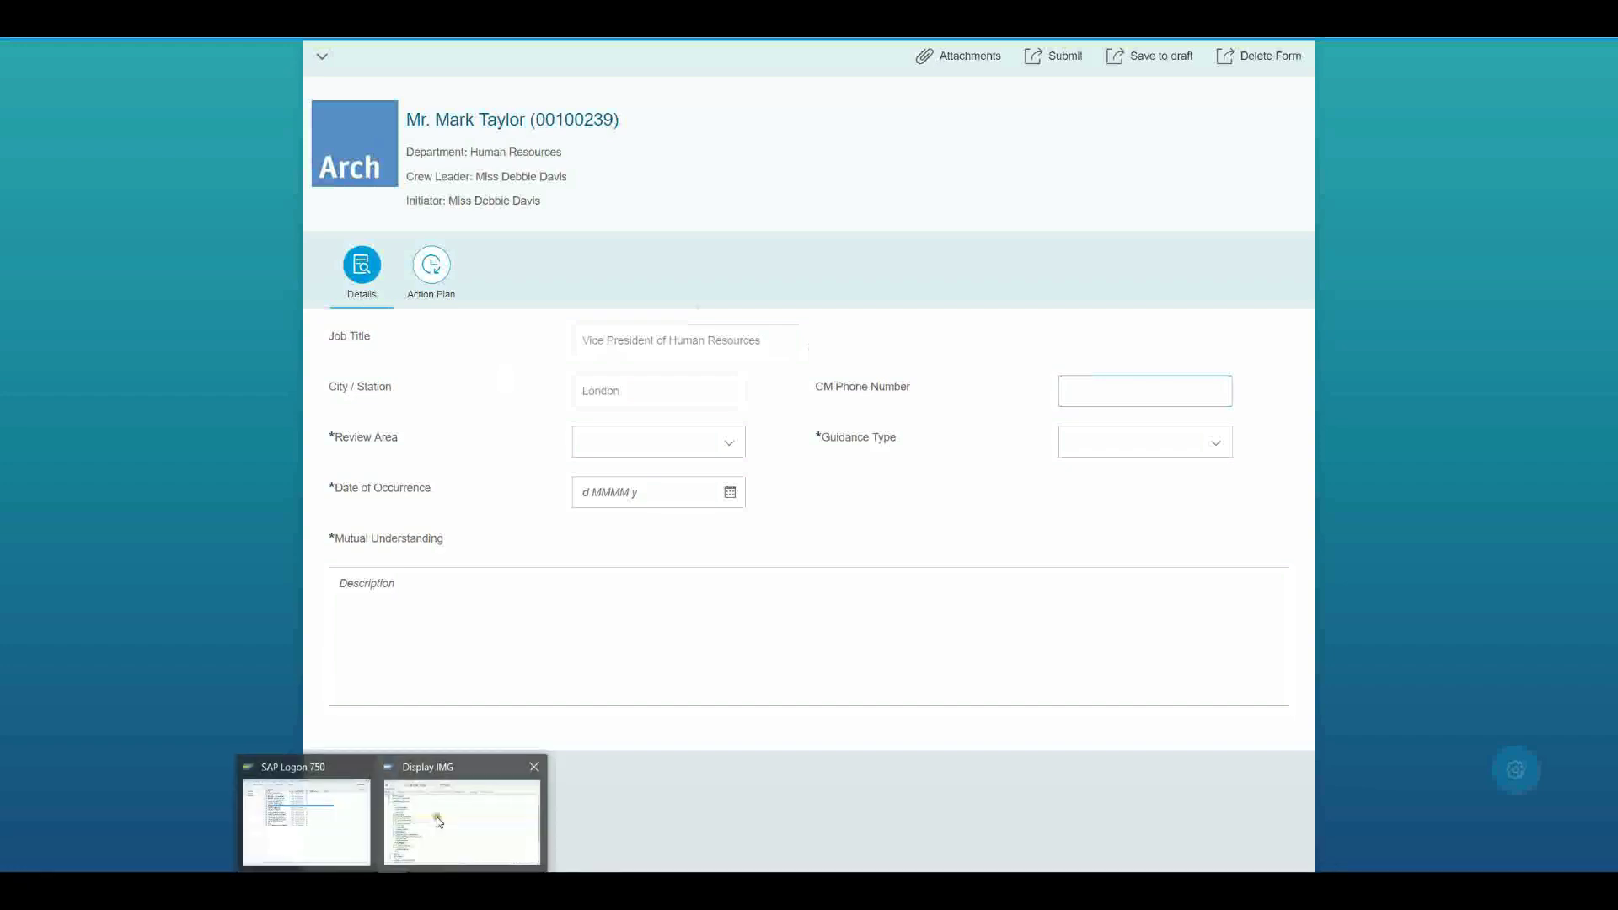
{"action": "mouse_move", "coordinate": [459, 773]}
{"action": "left_click", "coordinate": [459, 773]}
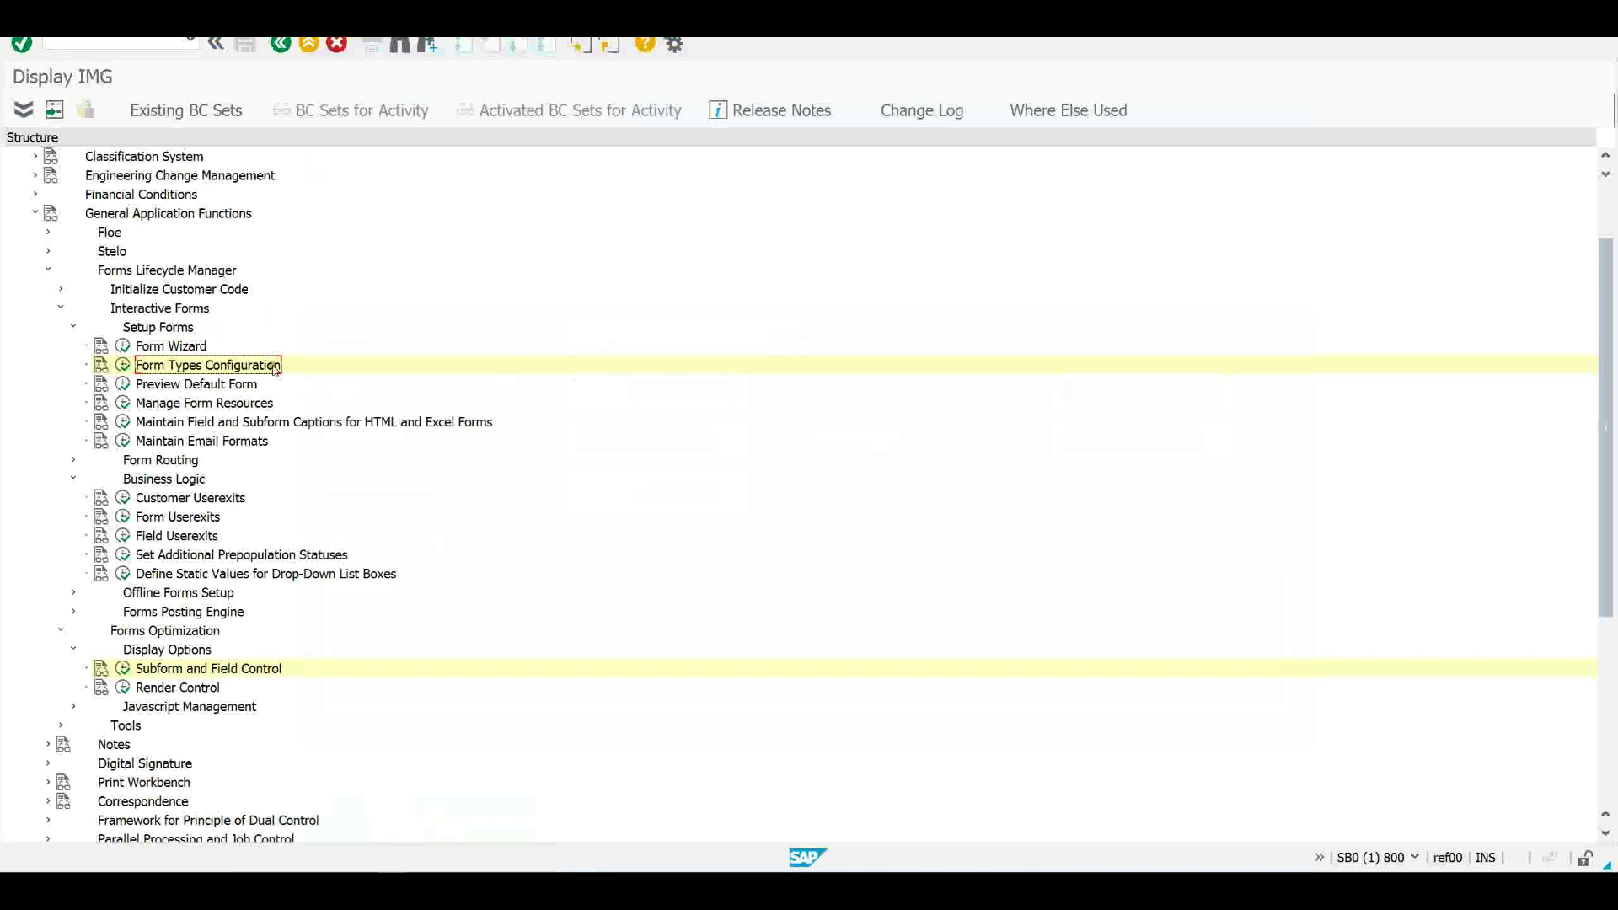
{"action": "left_click", "coordinate": [123, 367]}
{"action": "left_click", "coordinate": [331, 419]}
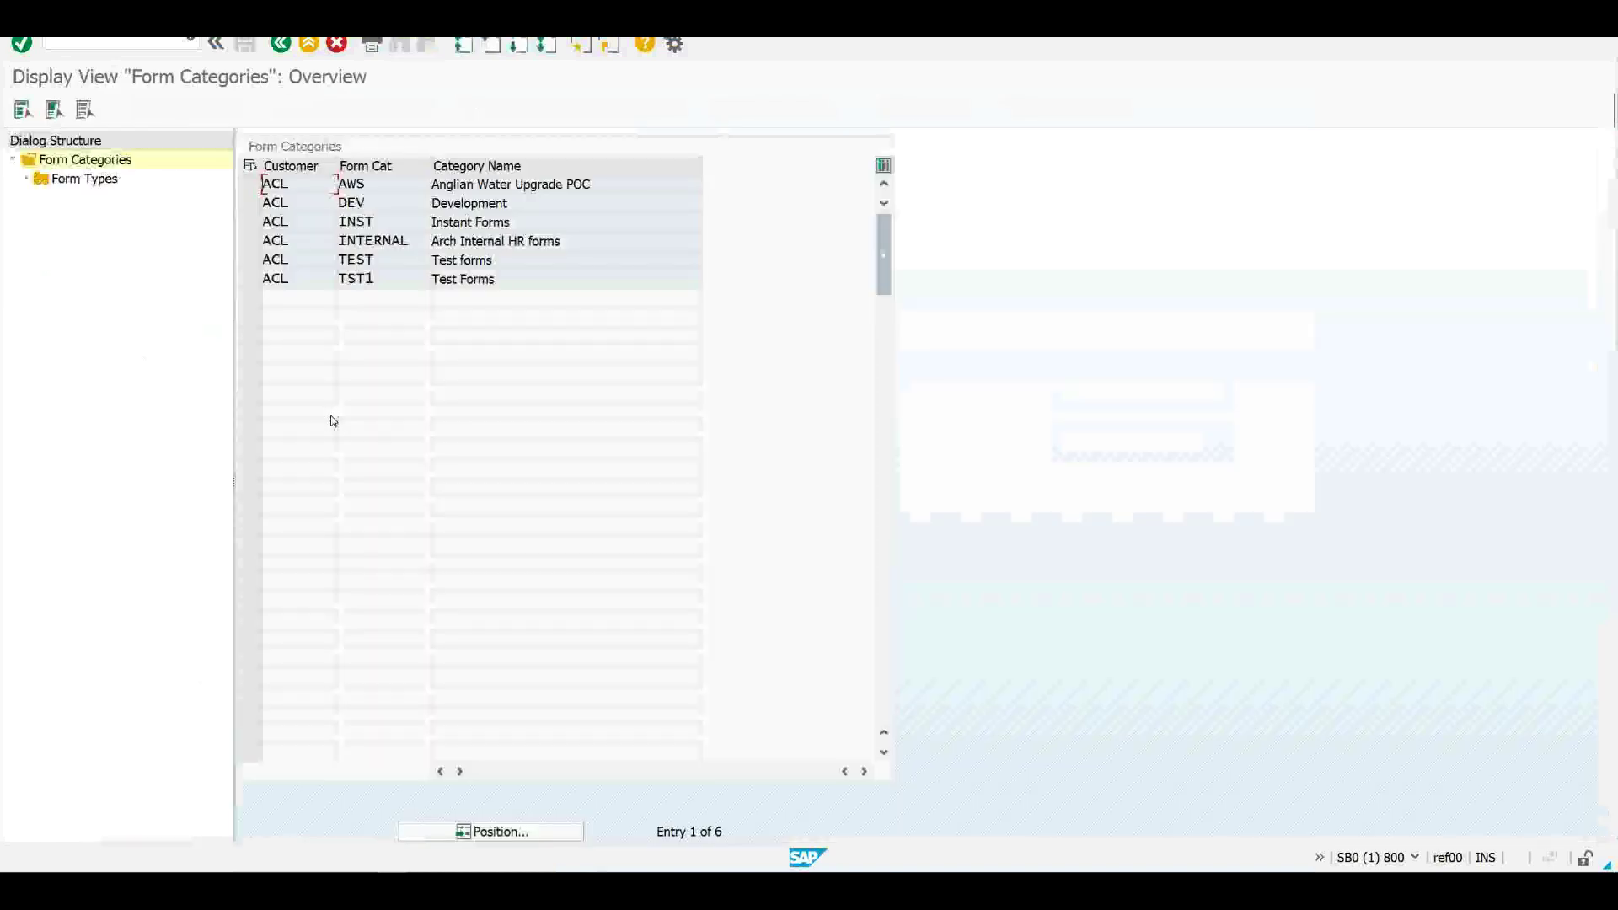
Select the TST1 Test Forms category, list its form types, and open the form's field catalogue.
{"action": "left_click", "coordinate": [249, 280]}
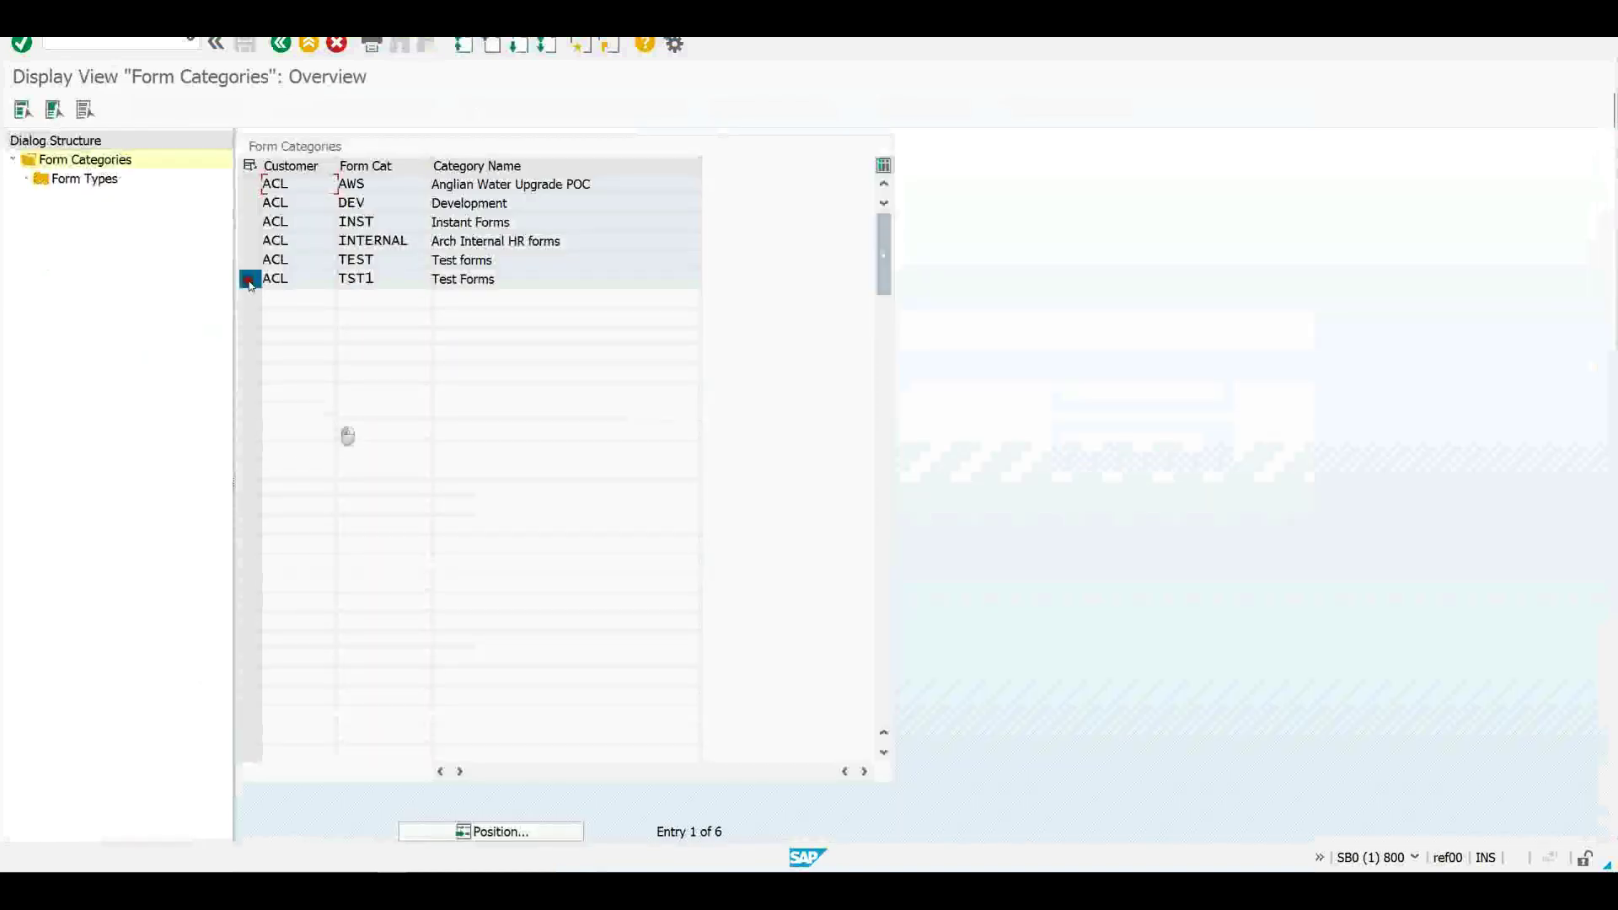
{"action": "left_click", "coordinate": [105, 182]}
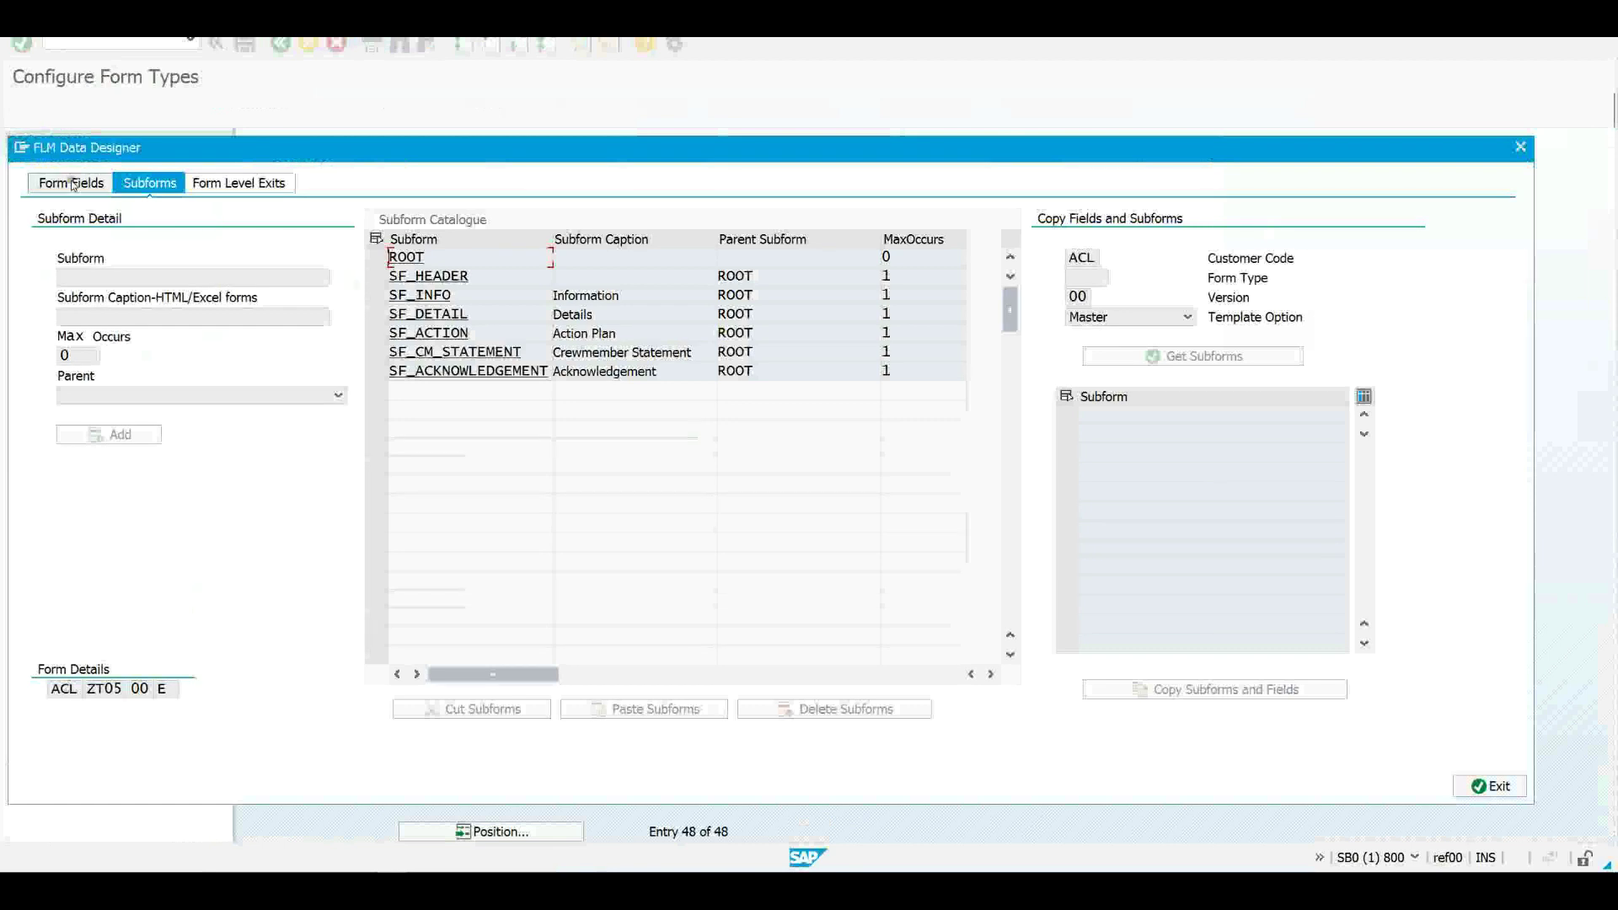
{"action": "left_click", "coordinate": [147, 498]}
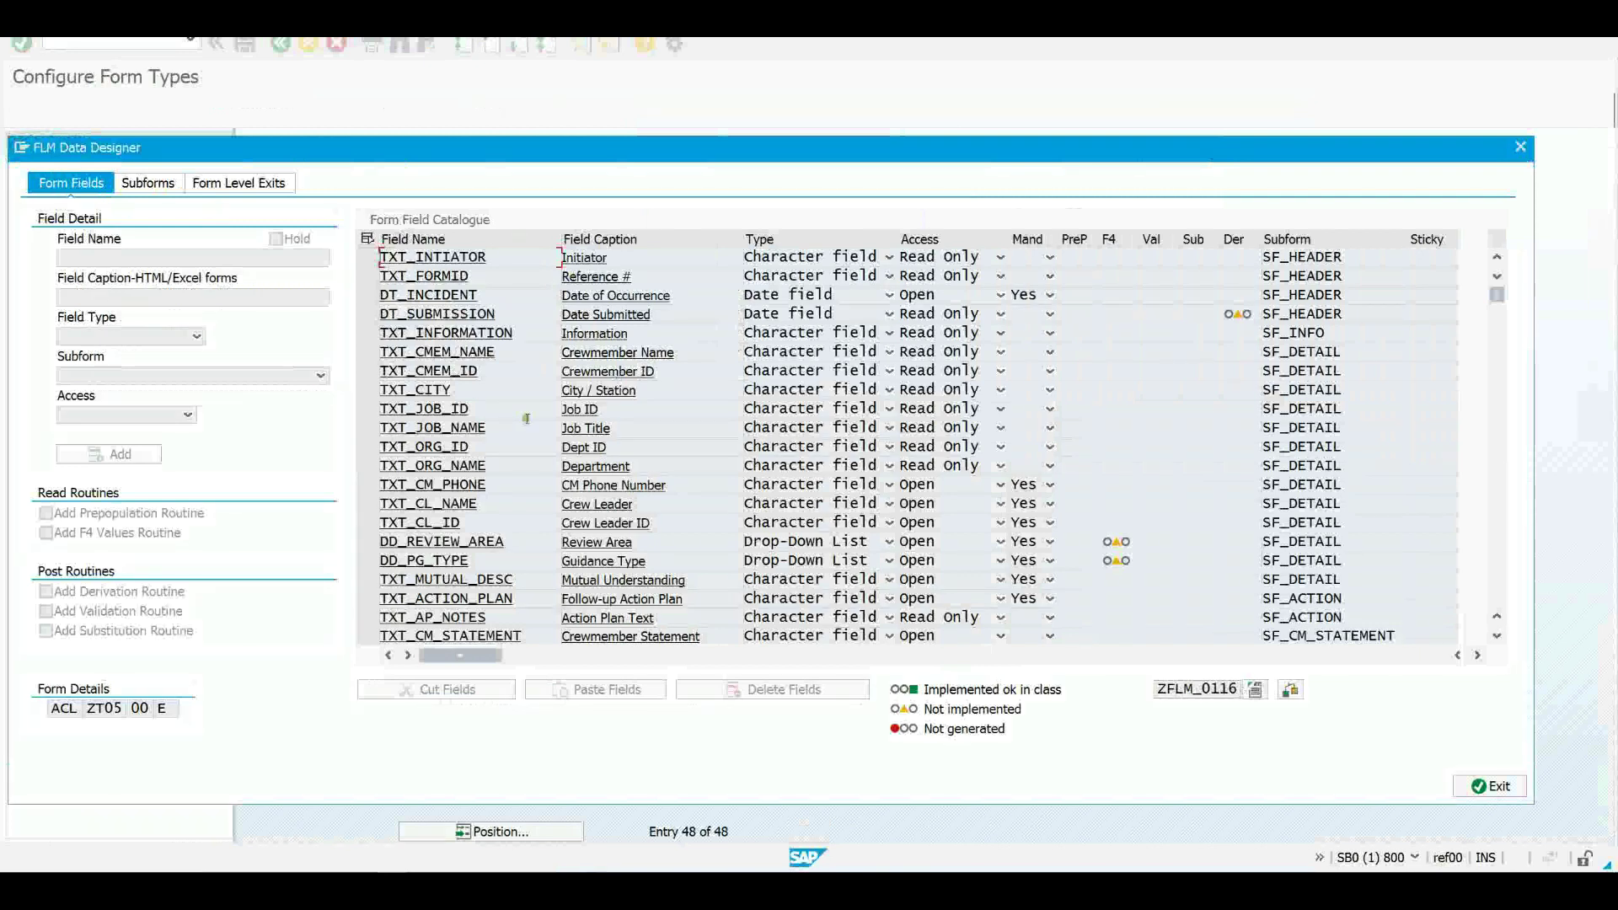
Inspect TXT_ORG_ID, TXT_JOB_NAME and TXT_CM_PHONE, keeping DT_INCIDENT's access as Open.
{"action": "left_click", "coordinate": [388, 438]}
{"action": "left_click", "coordinate": [431, 427]}
{"action": "left_click", "coordinate": [364, 488]}
{"action": "left_click", "coordinate": [889, 296]}
{"action": "left_click", "coordinate": [1000, 295]}
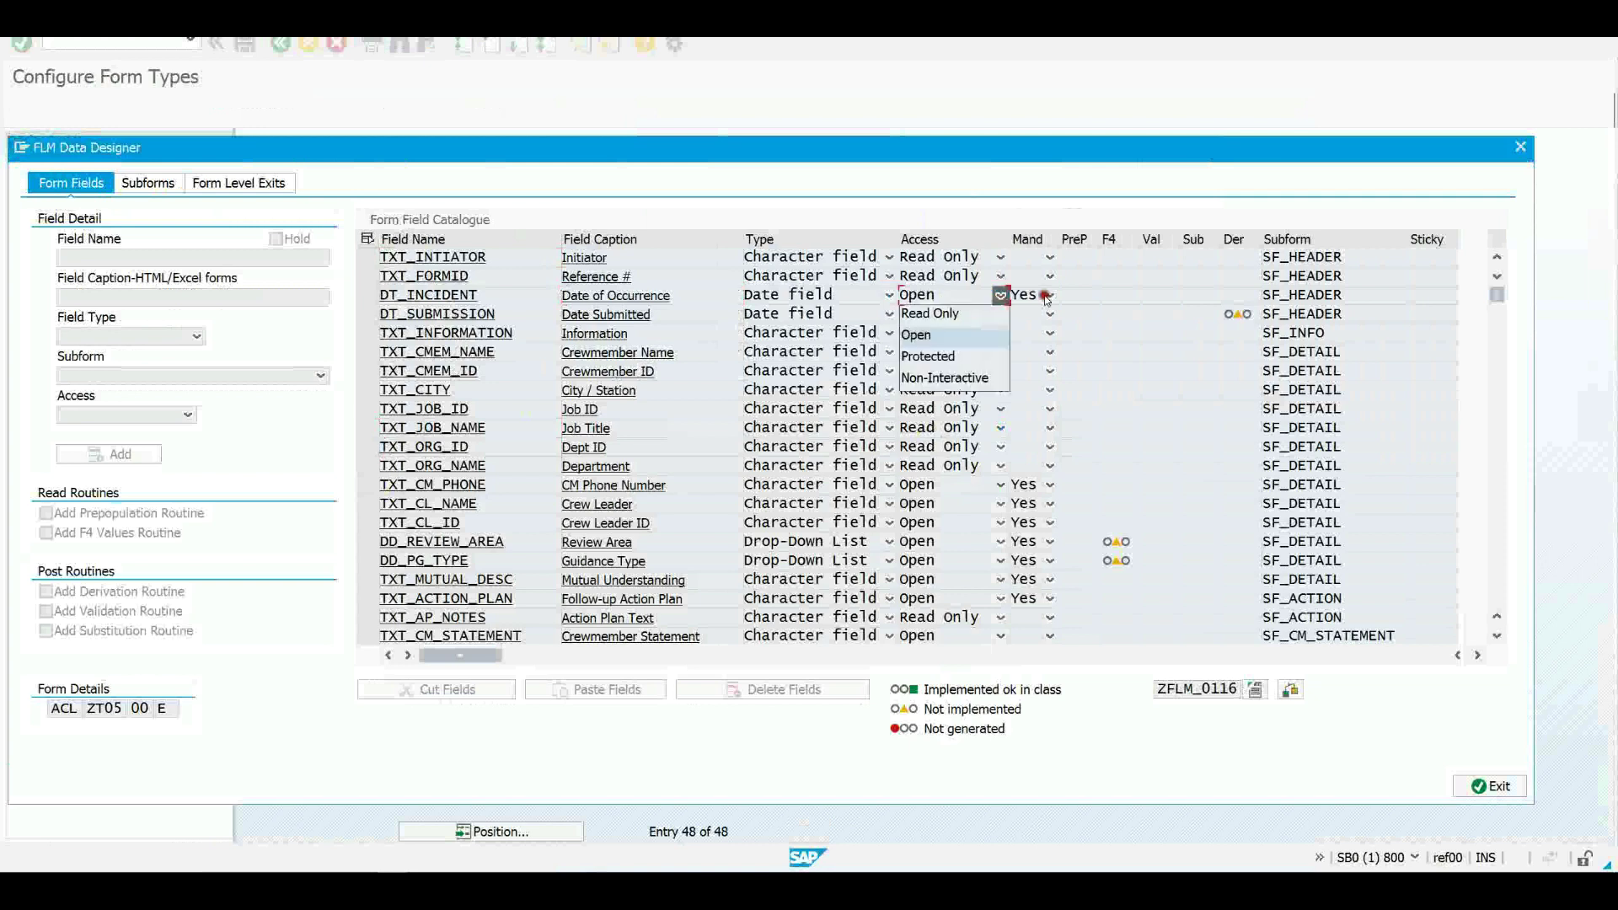
{"action": "left_click", "coordinate": [1046, 296]}
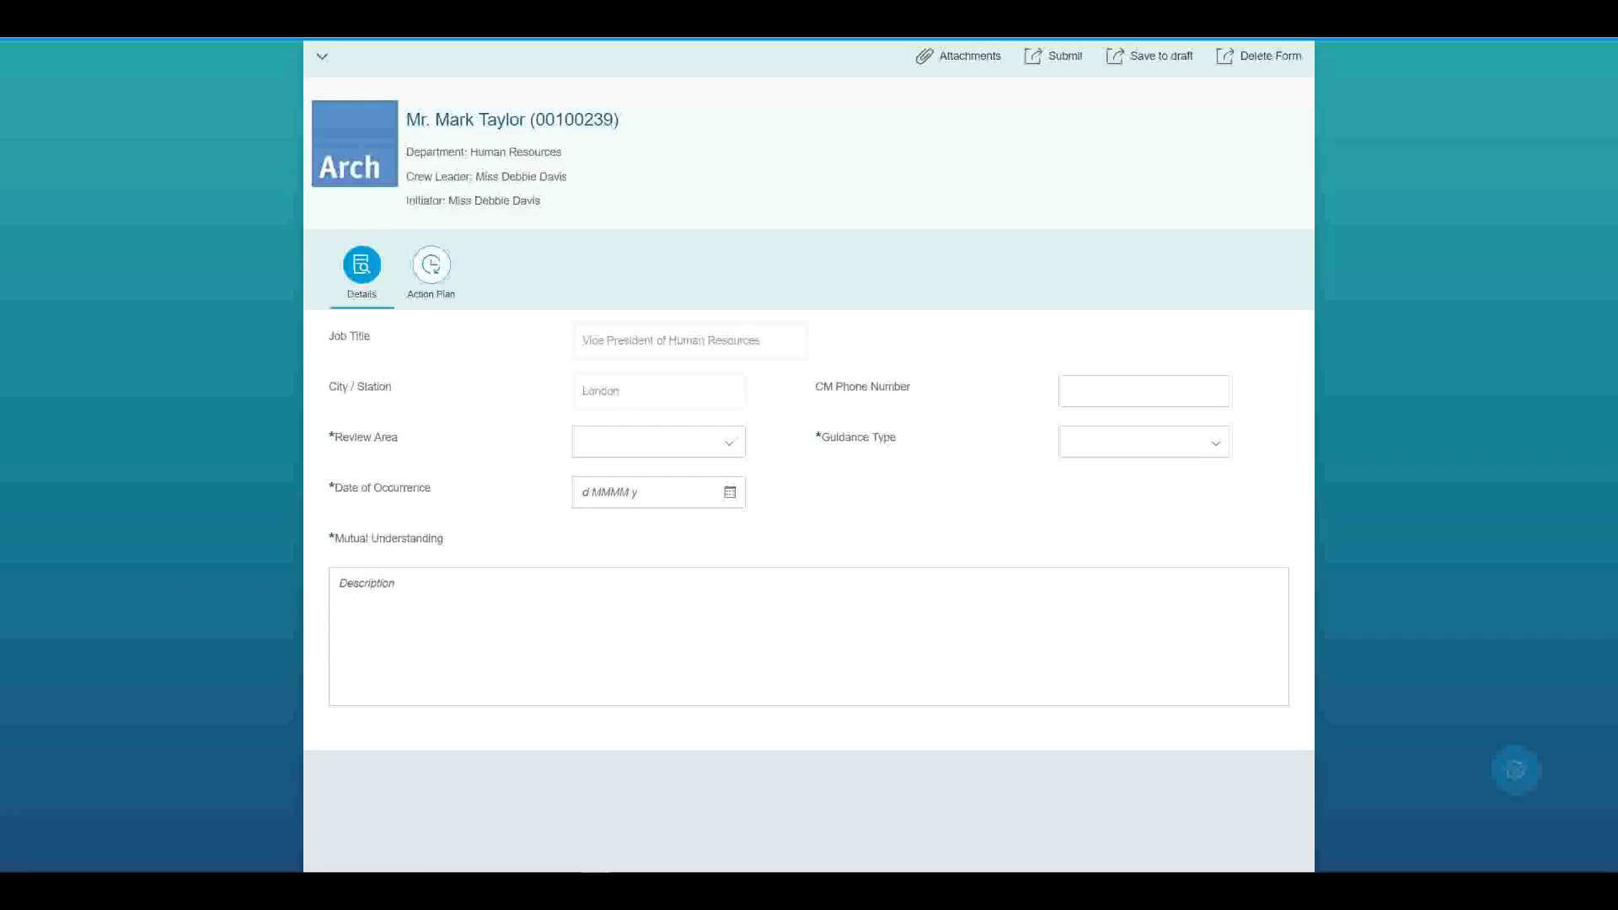
{"action": "key", "text": "Tab"}
{"action": "left_click", "coordinate": [1119, 393]}
{"action": "left_click_drag", "start_coordinate": [332, 488], "coordinate": [341, 489]}
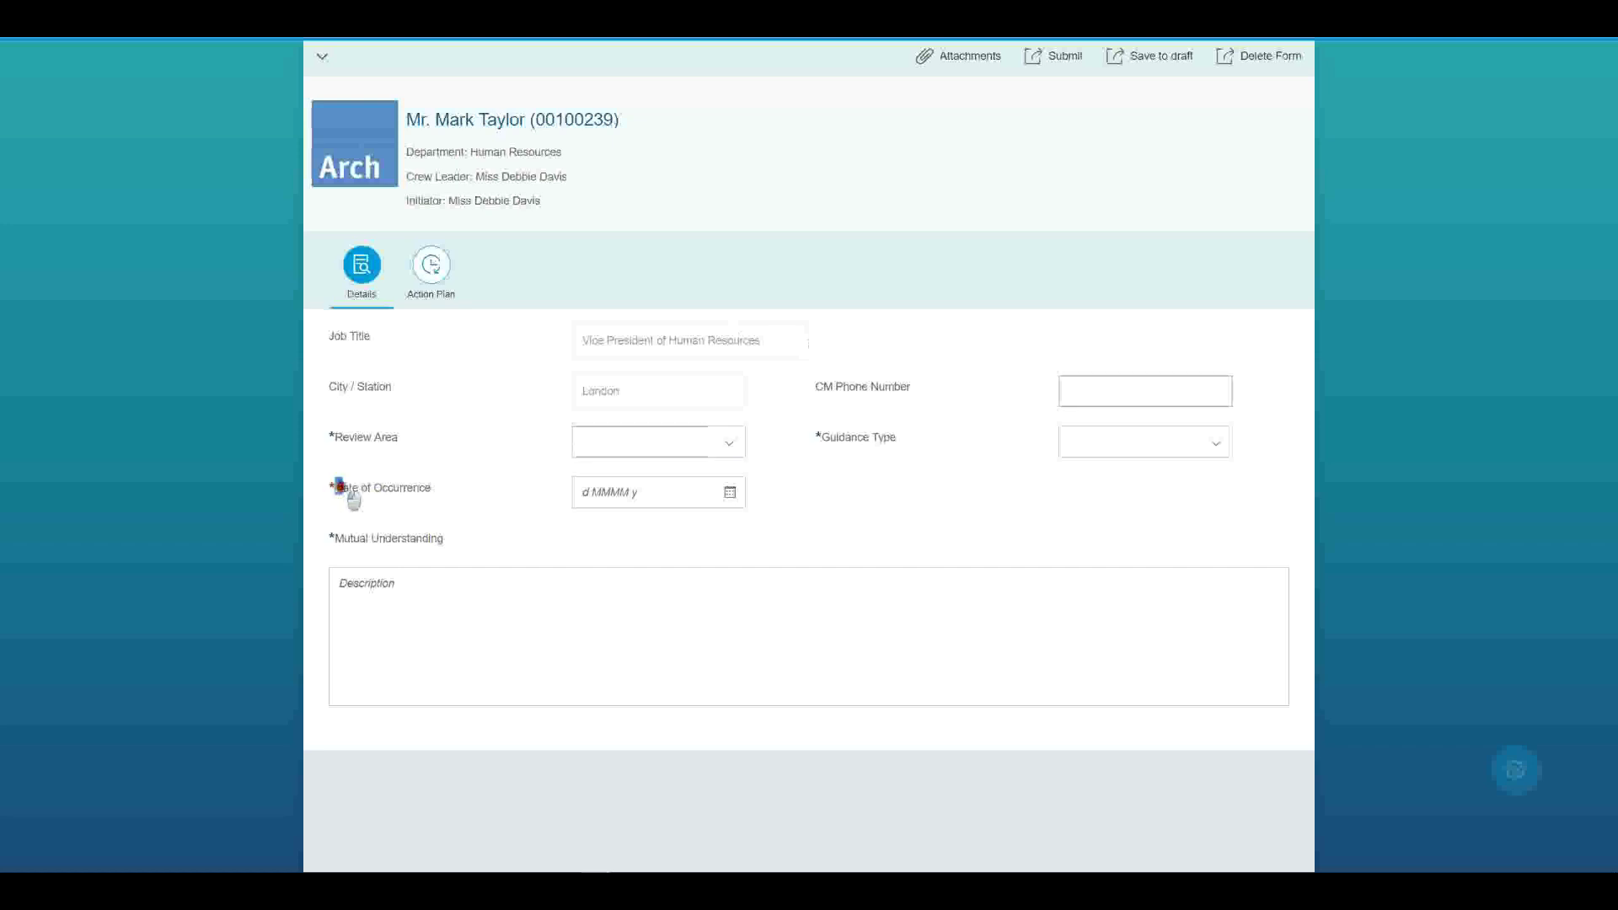
{"action": "left_click", "coordinate": [433, 492]}
{"action": "mouse_move", "coordinate": [597, 873]}
{"action": "left_click", "coordinate": [463, 810]}
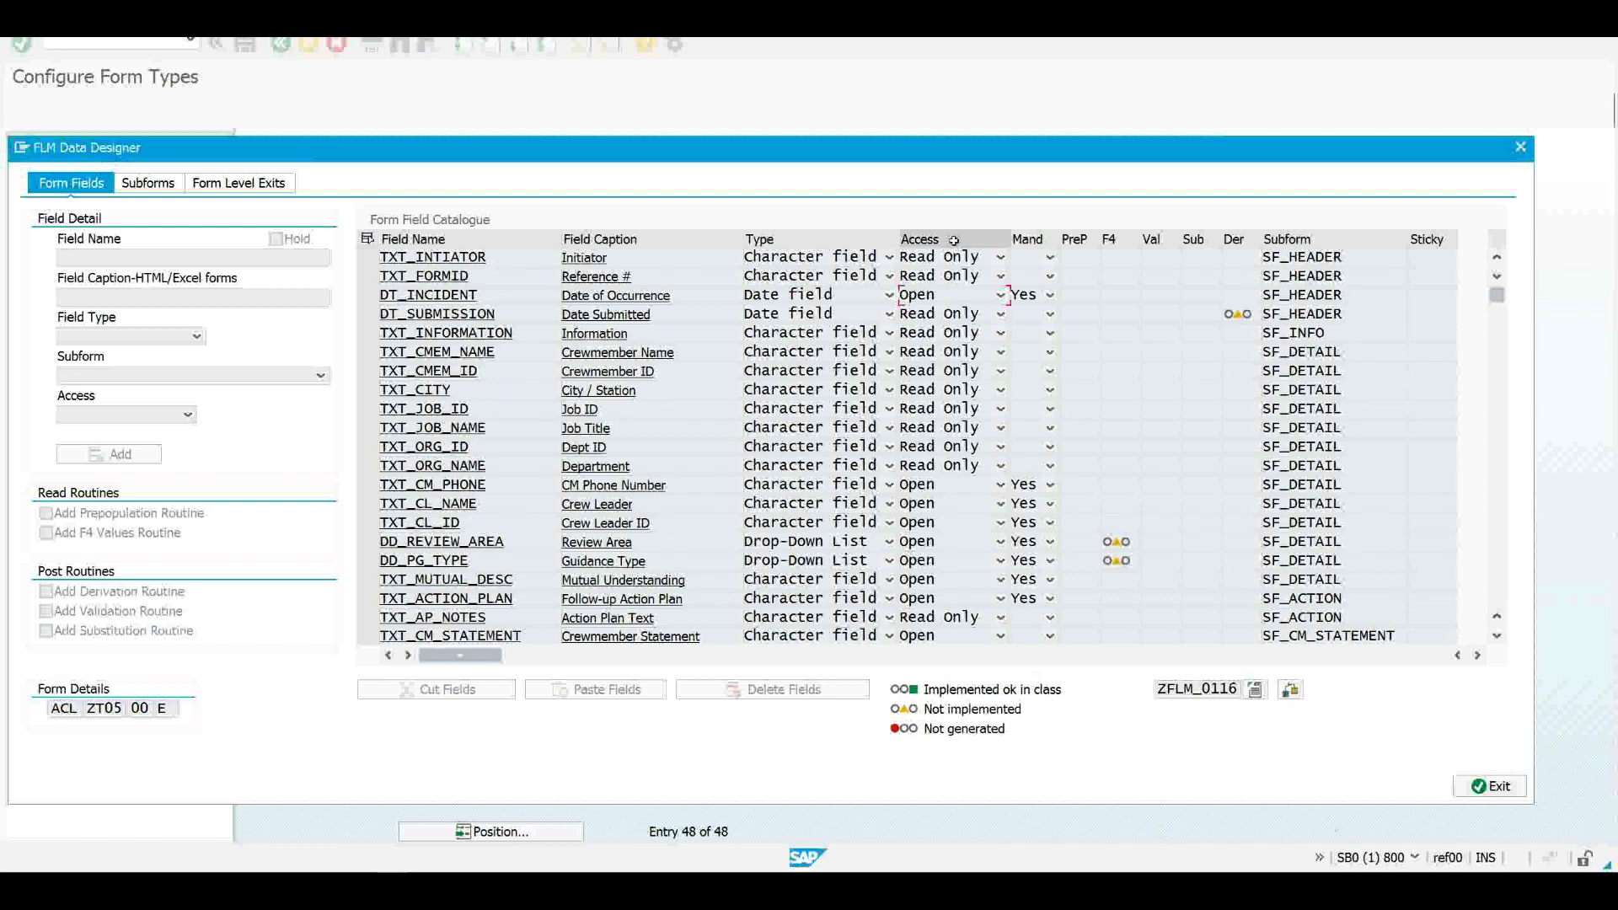
Check TXT_CL_ID's access setting, then exit the form designer back to the IMG tree.
{"action": "left_click", "coordinate": [937, 525]}
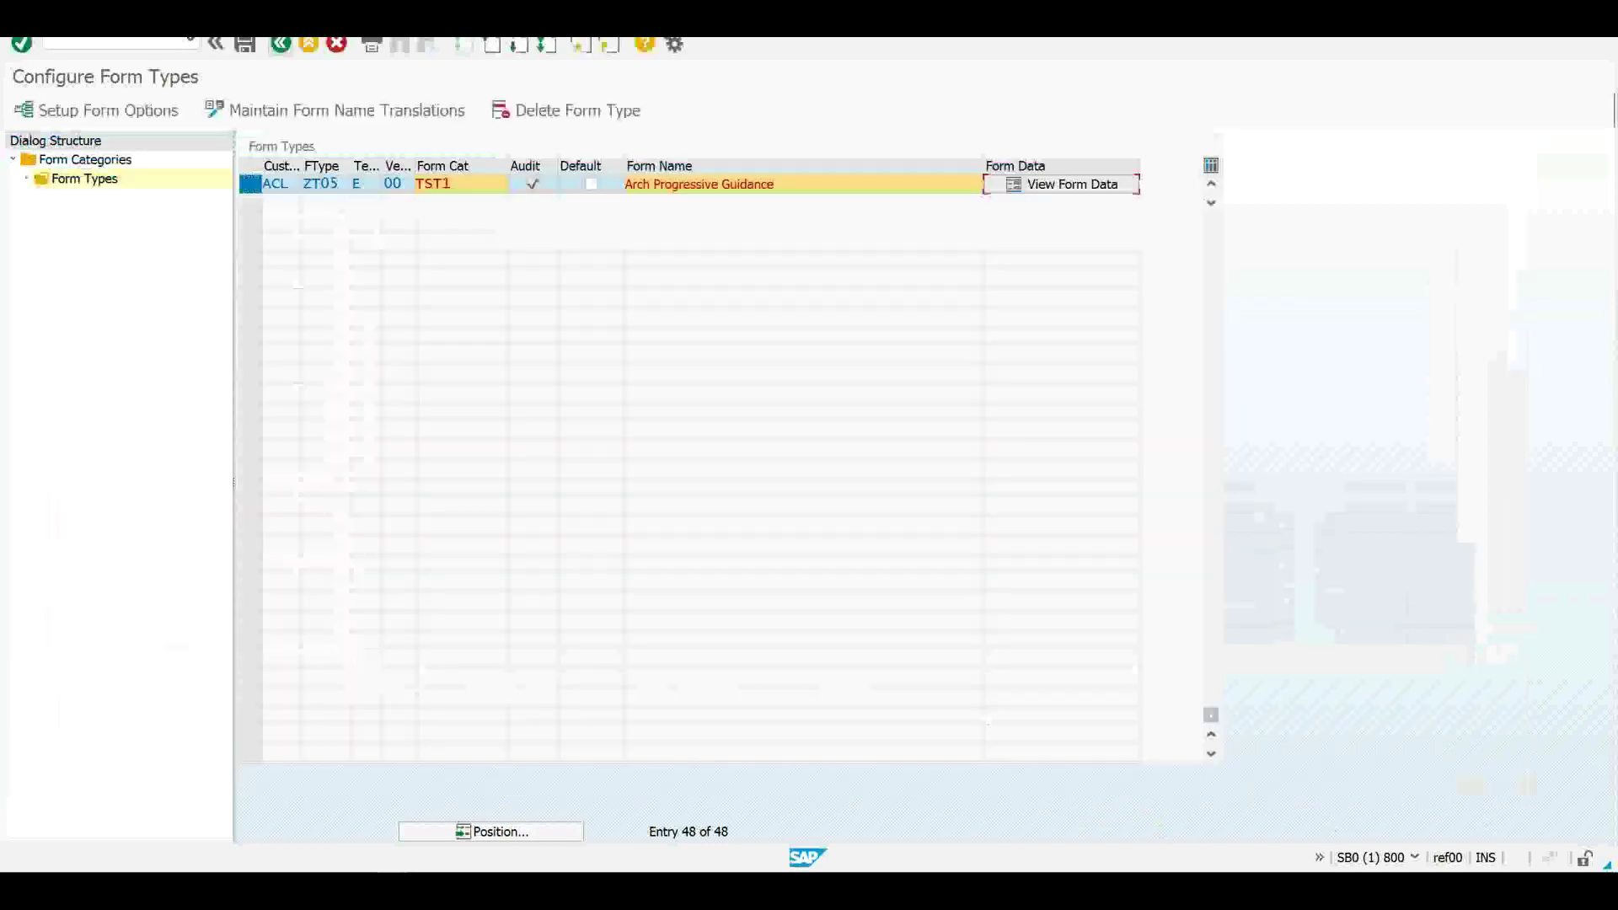
{"action": "left_click", "coordinate": [298, 350]}
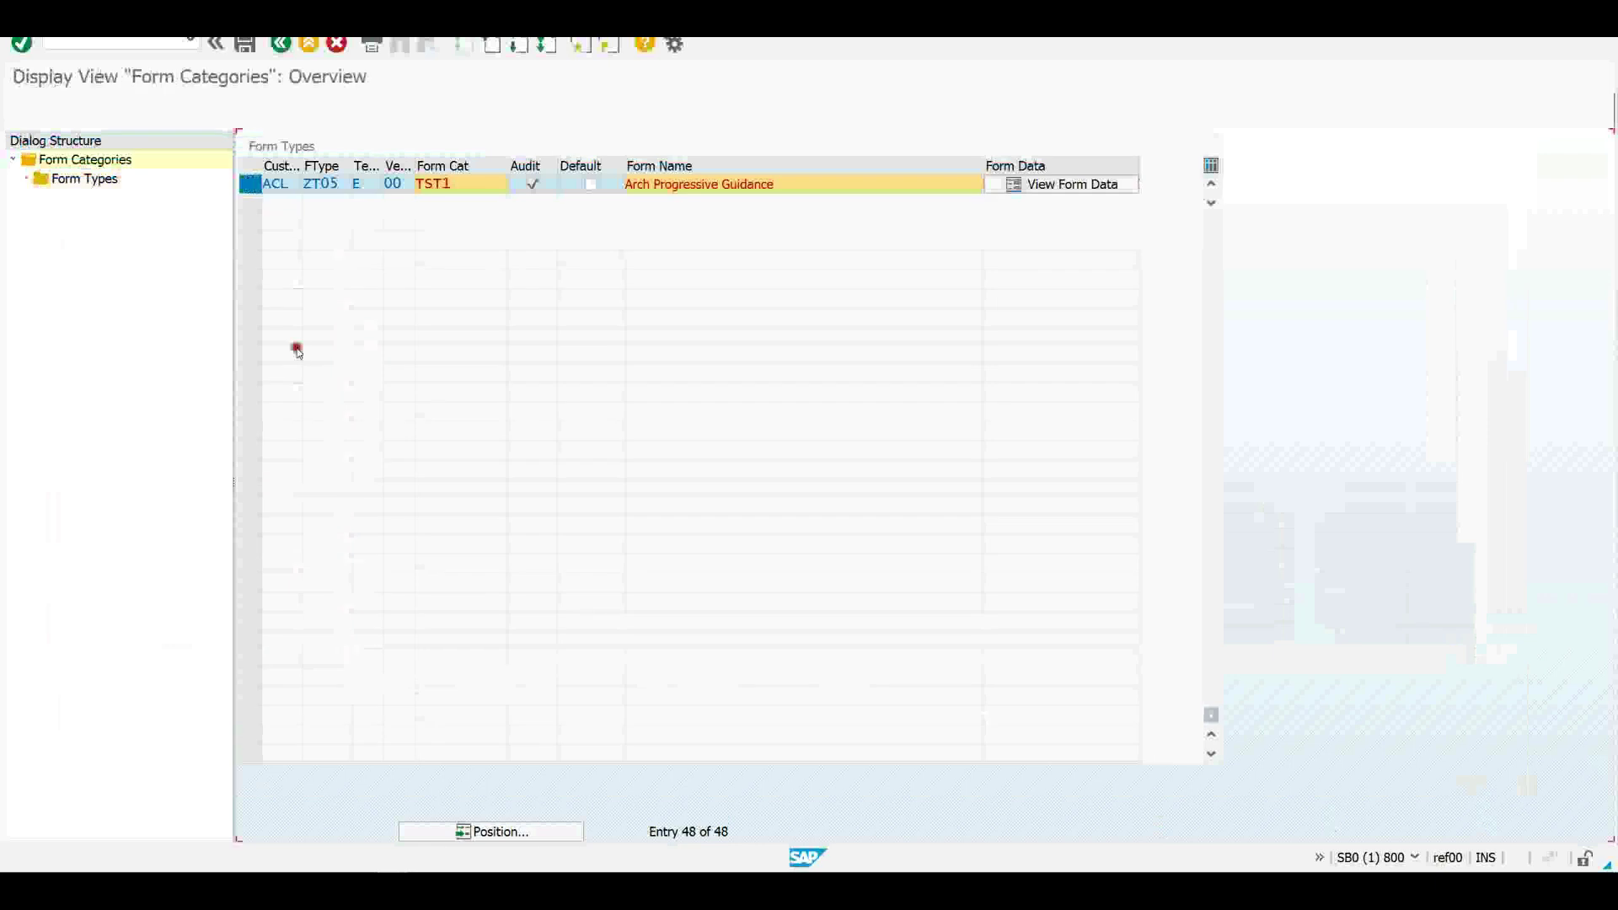
{"action": "left_click", "coordinate": [281, 46]}
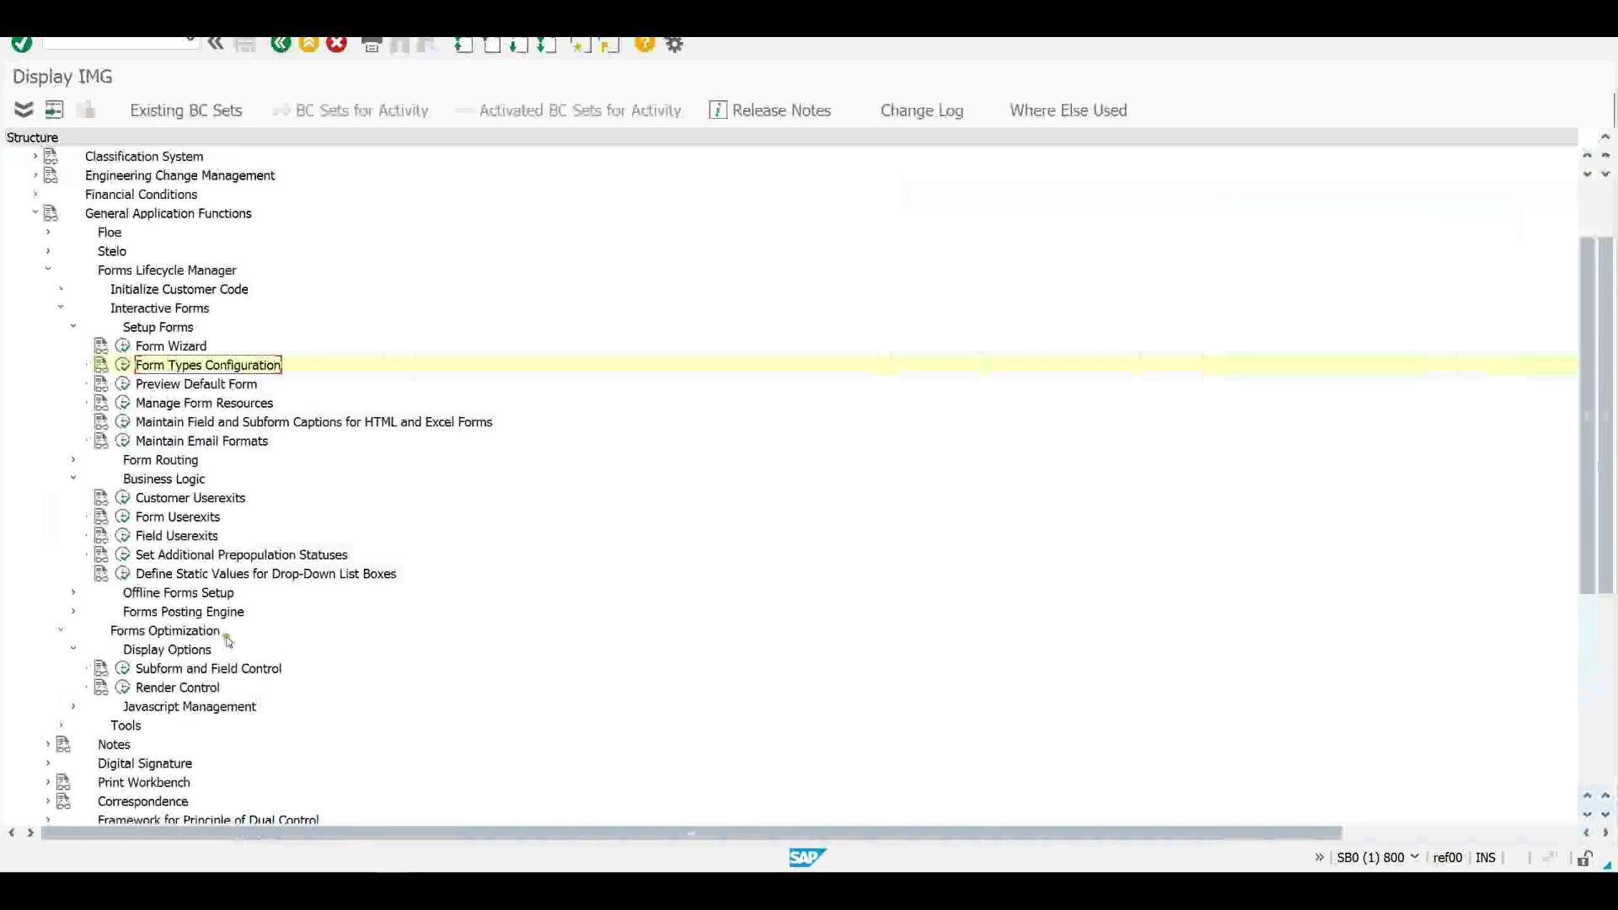
Run the Subform and Field Control activity and list the form types with their statuses.
{"action": "left_click", "coordinate": [184, 668]}
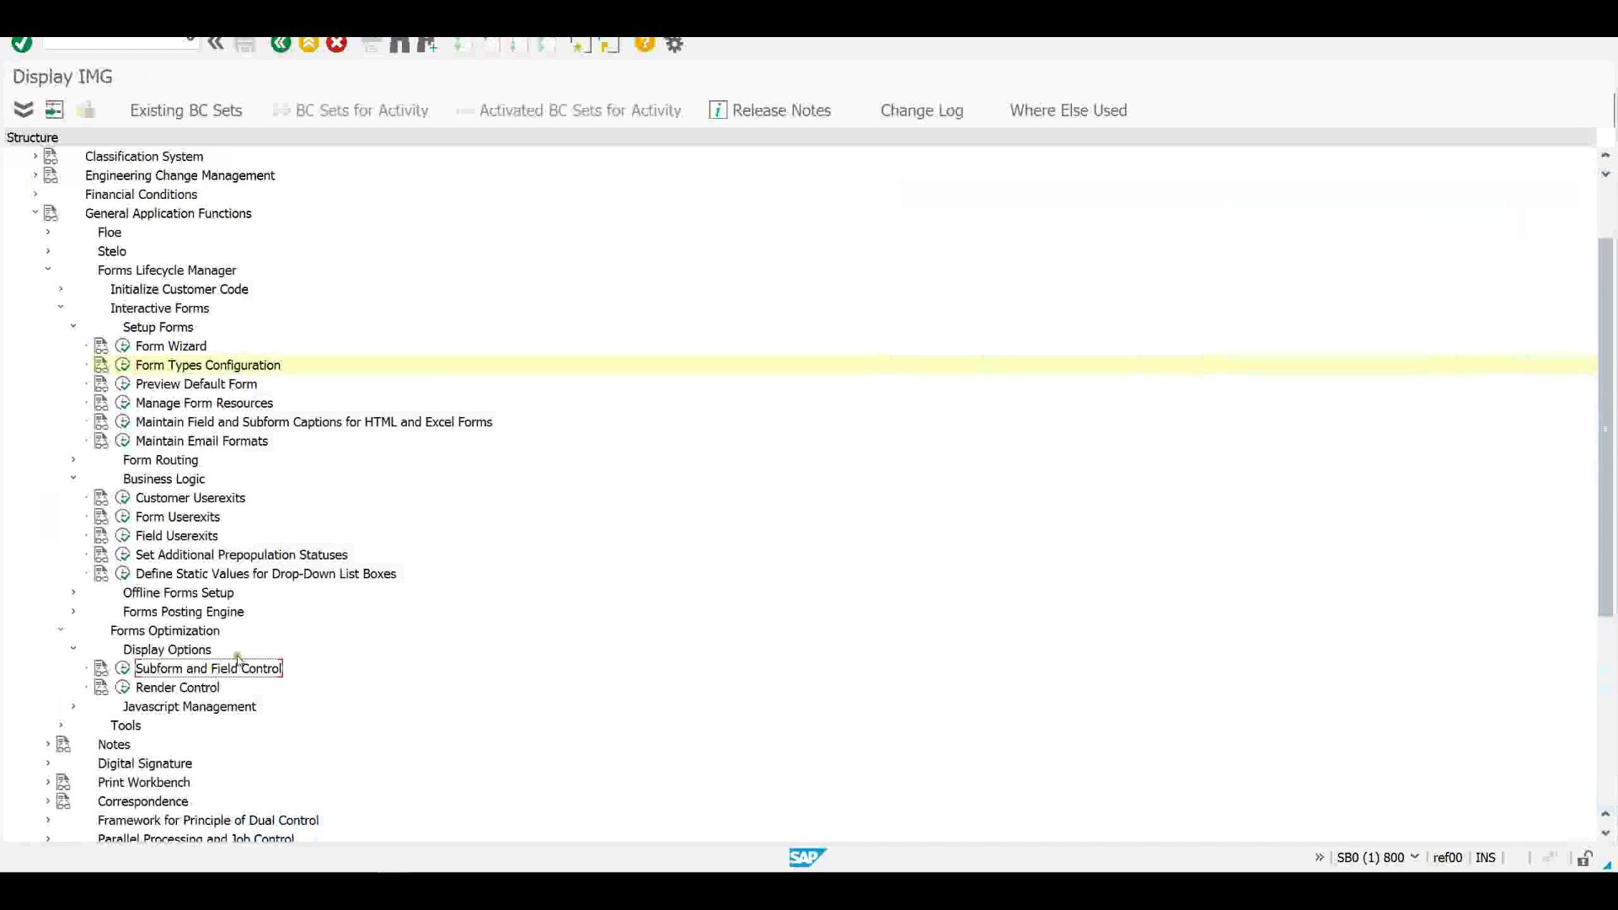
{"action": "left_click", "coordinate": [123, 668]}
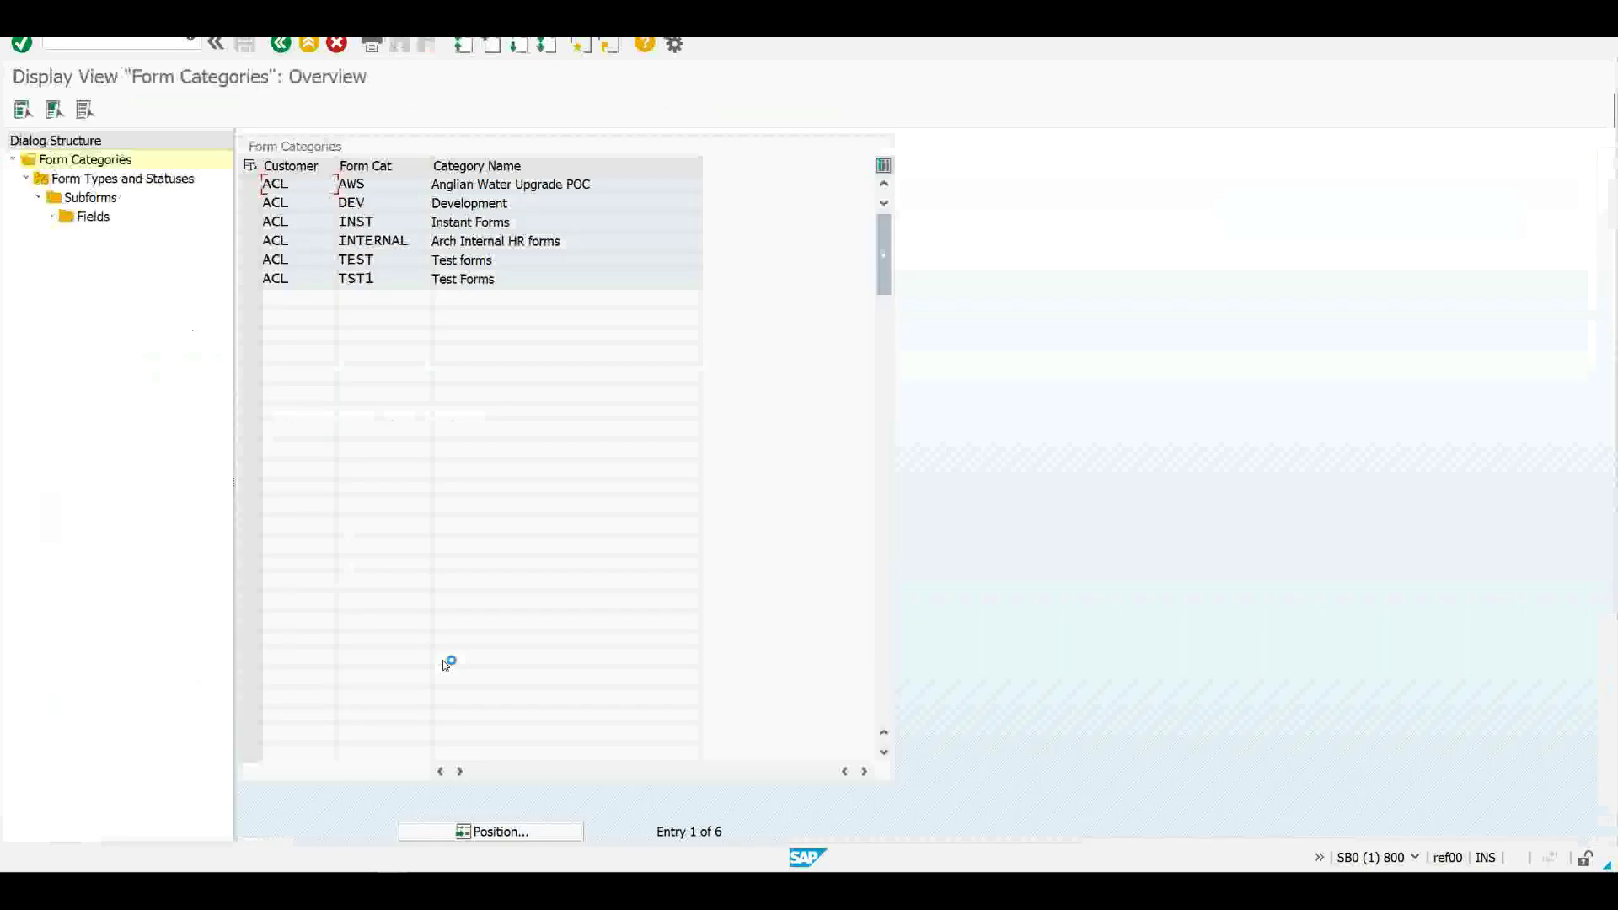
{"action": "left_click", "coordinate": [146, 180]}
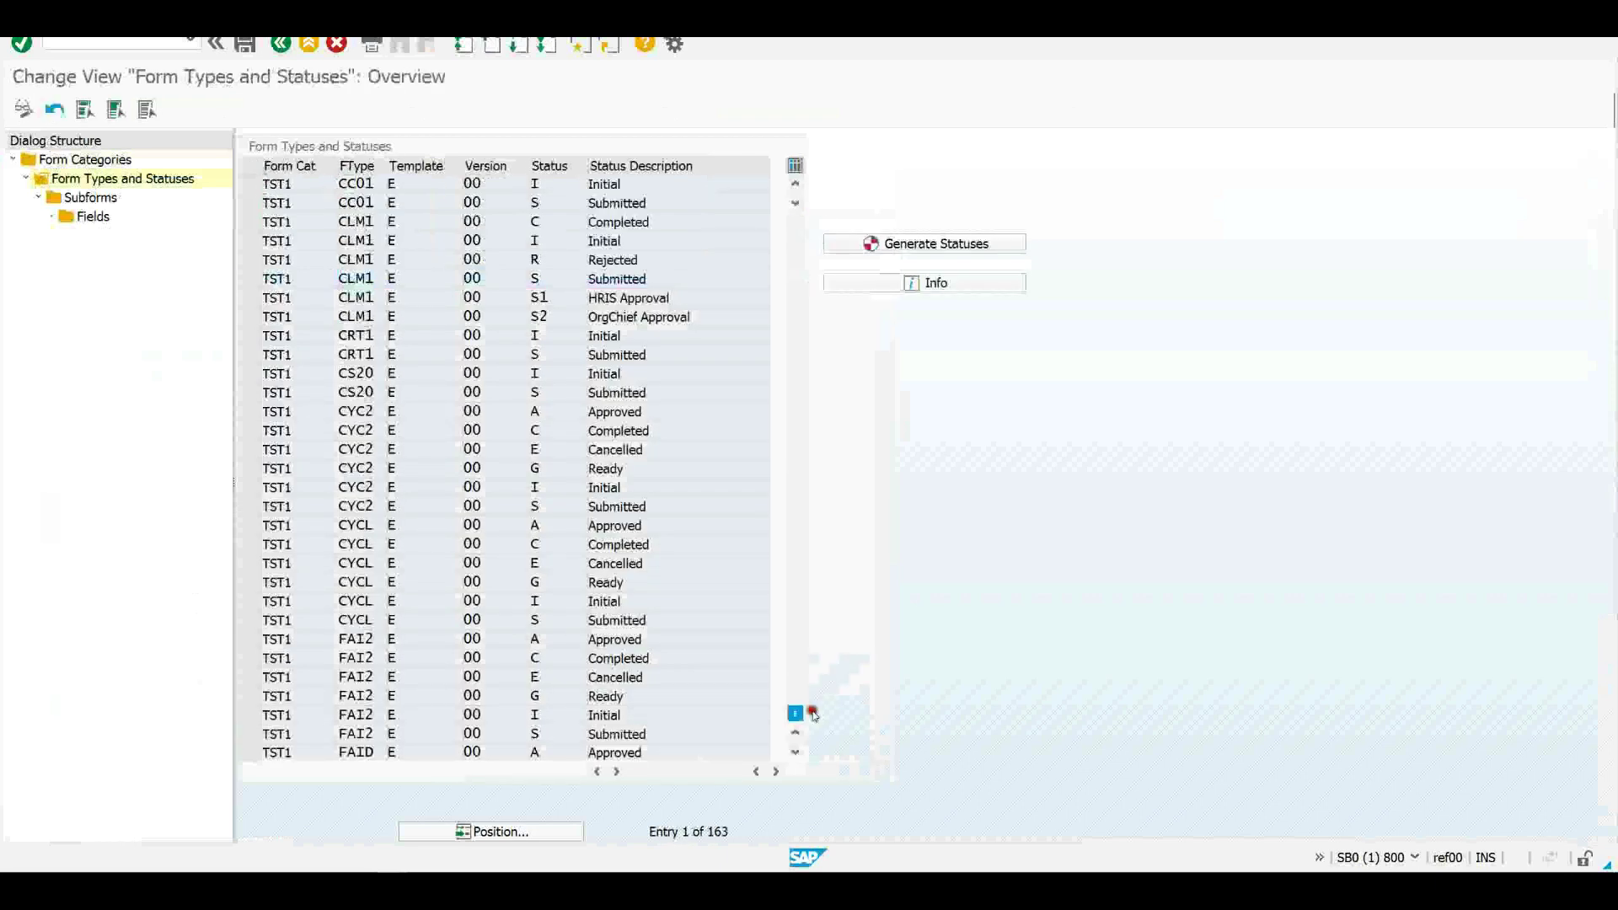
Select the ZT05 template E Initial status row, show its subforms, and select SF_DETAIL.
{"action": "left_click", "coordinate": [811, 713]}
{"action": "left_click", "coordinate": [369, 261]}
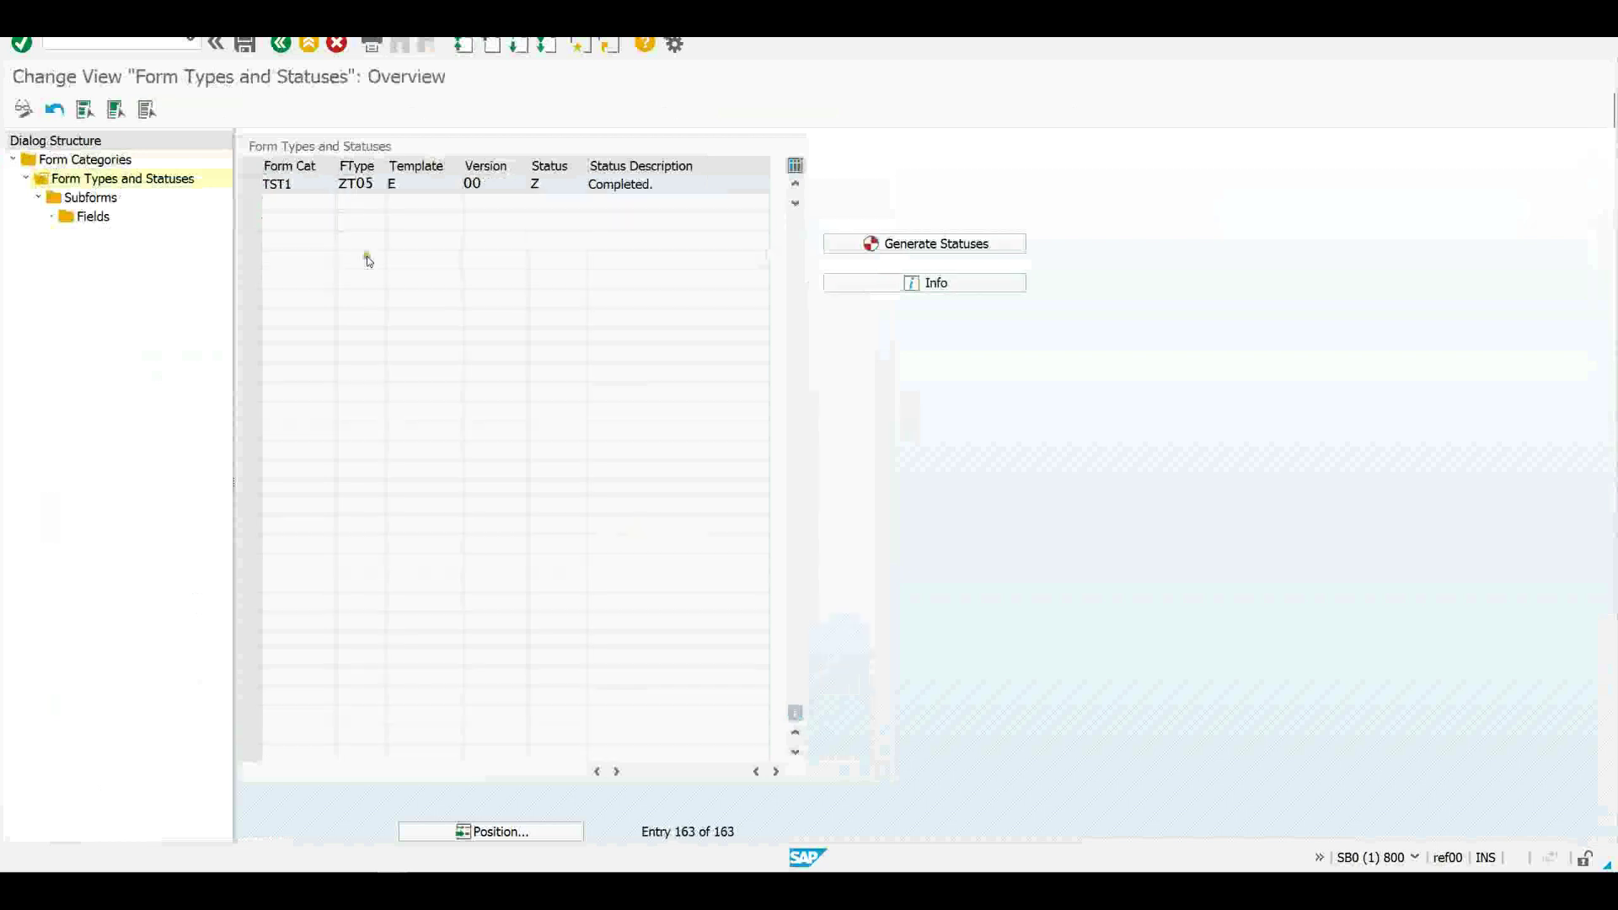
{"action": "scroll", "coordinate": [368, 261], "scroll_direction": "up", "scroll_amount": 1}
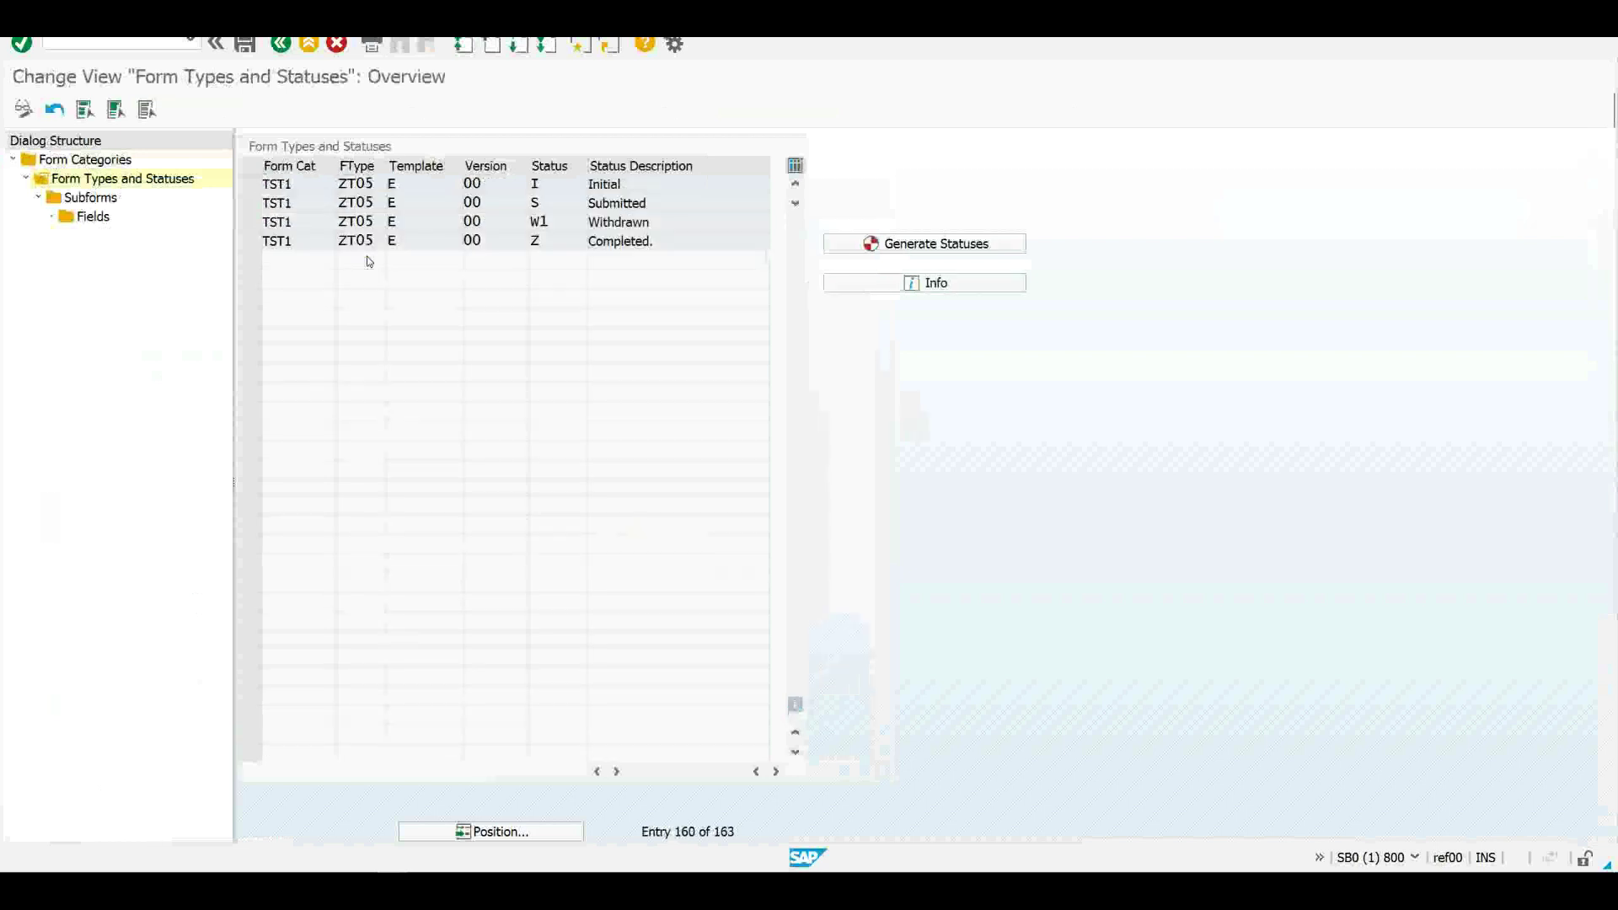
{"action": "scroll", "coordinate": [368, 260], "scroll_direction": "up", "scroll_amount": 1}
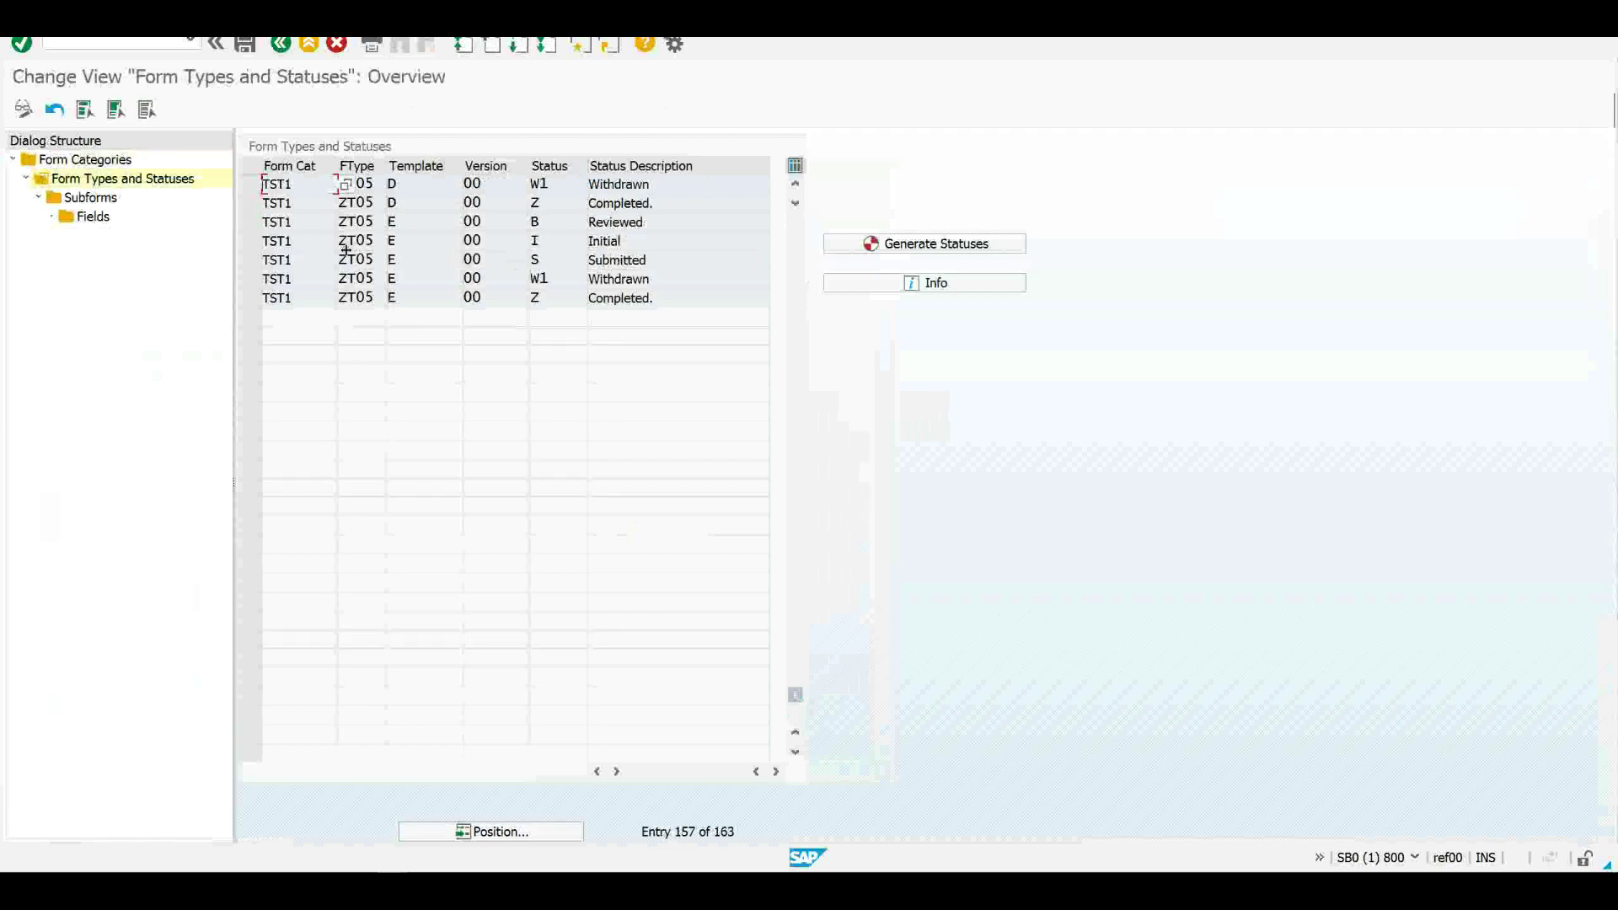
{"action": "left_click", "coordinate": [392, 239]}
{"action": "left_click", "coordinate": [632, 241]}
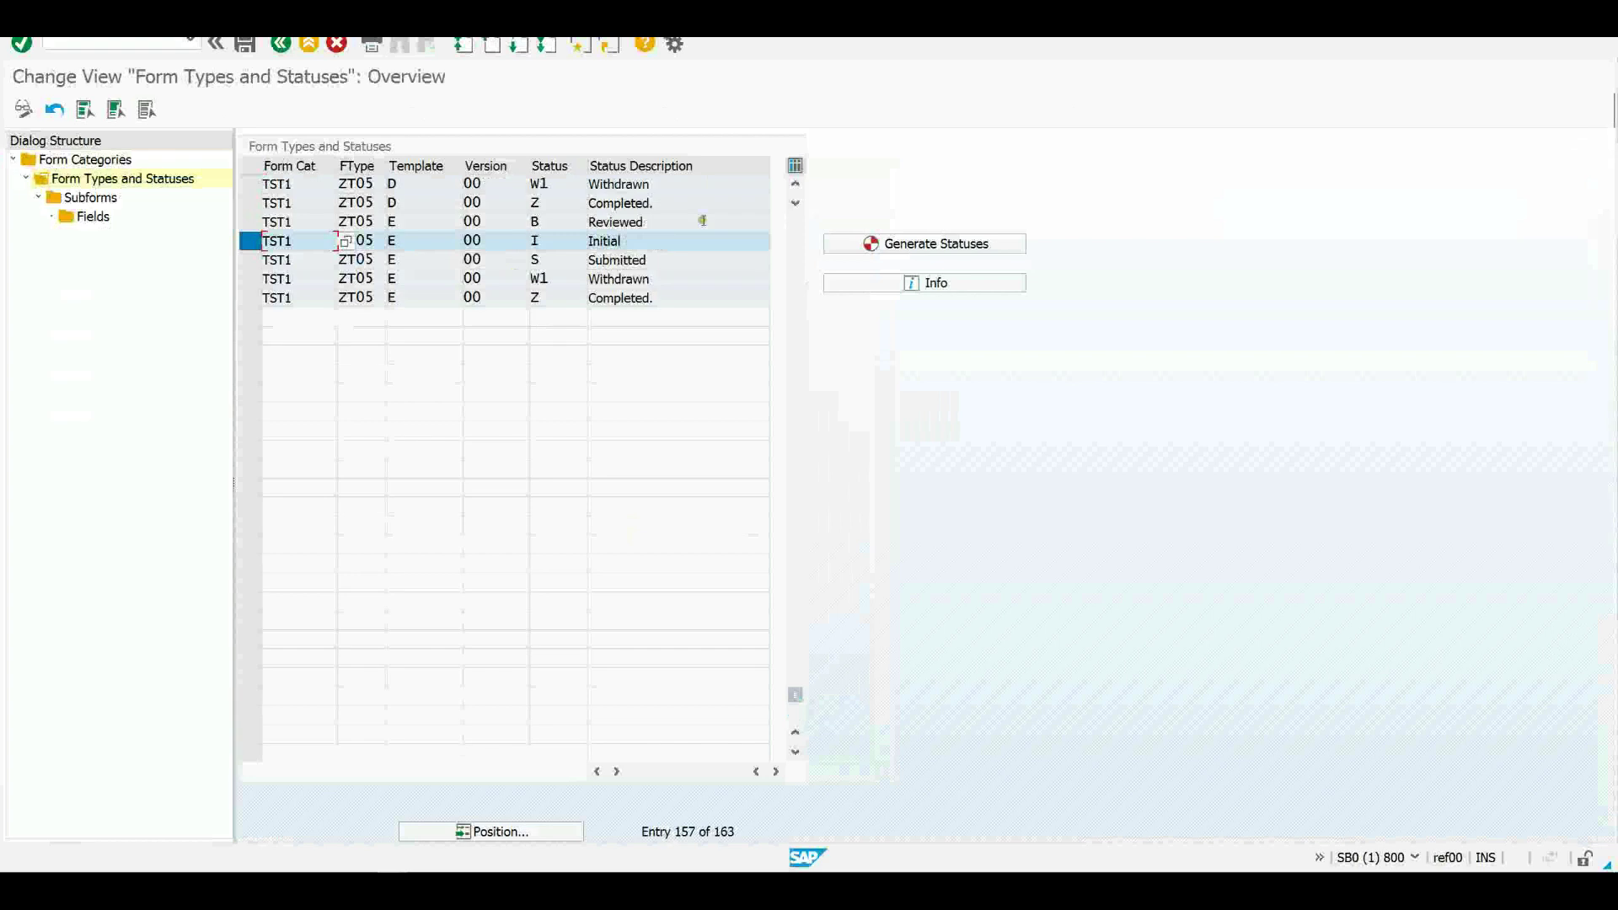
{"action": "left_click", "coordinate": [100, 197]}
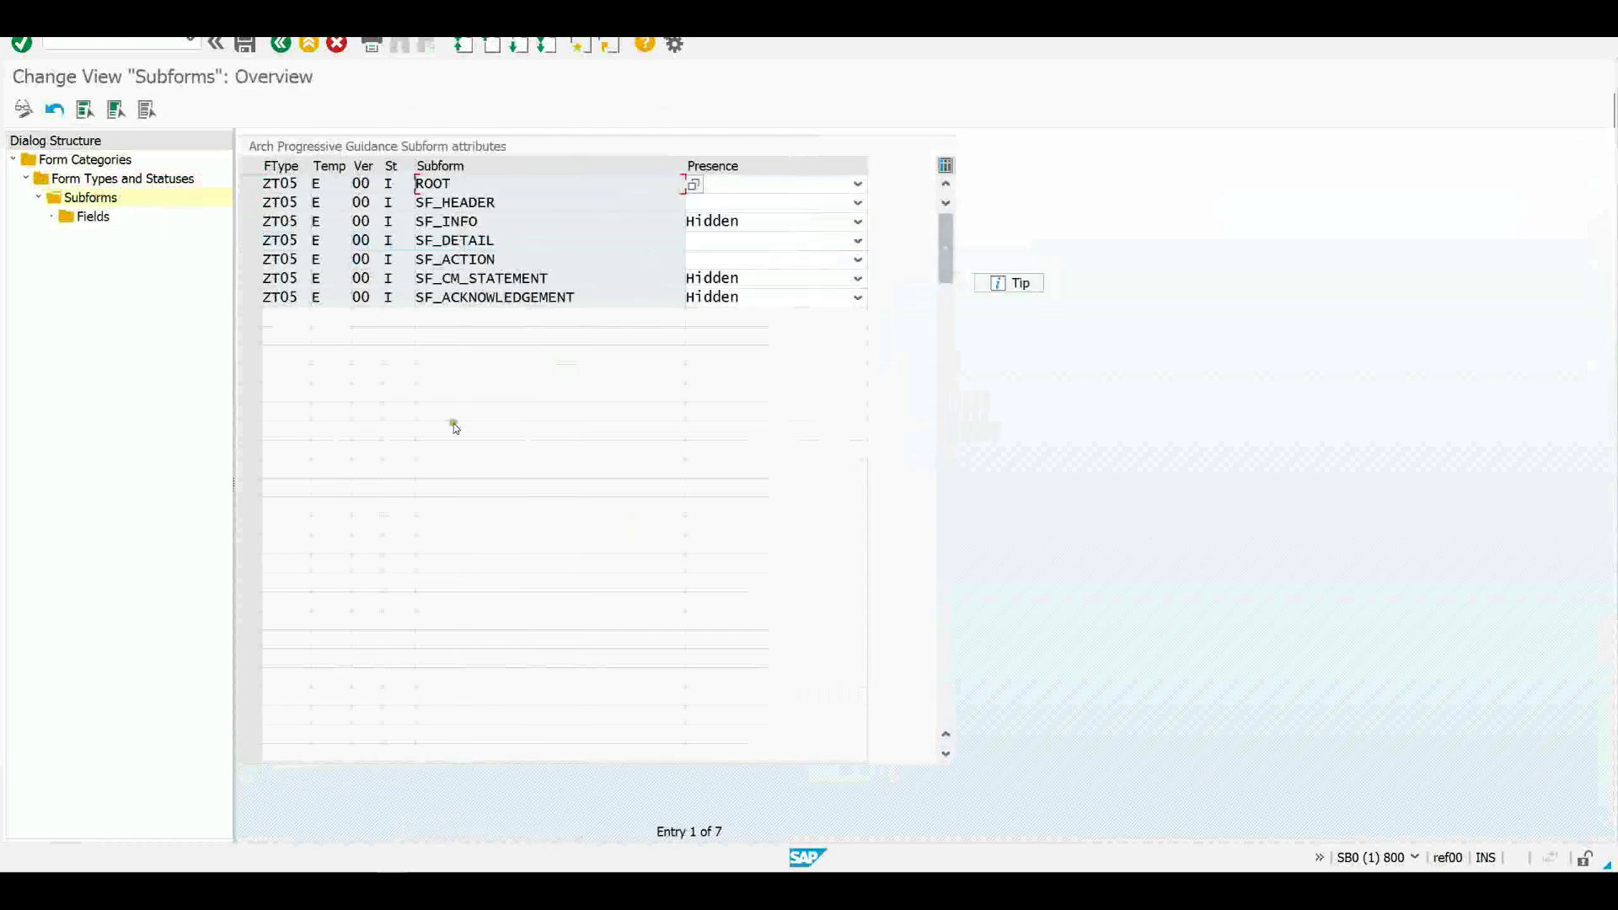
{"action": "left_click", "coordinate": [237, 242]}
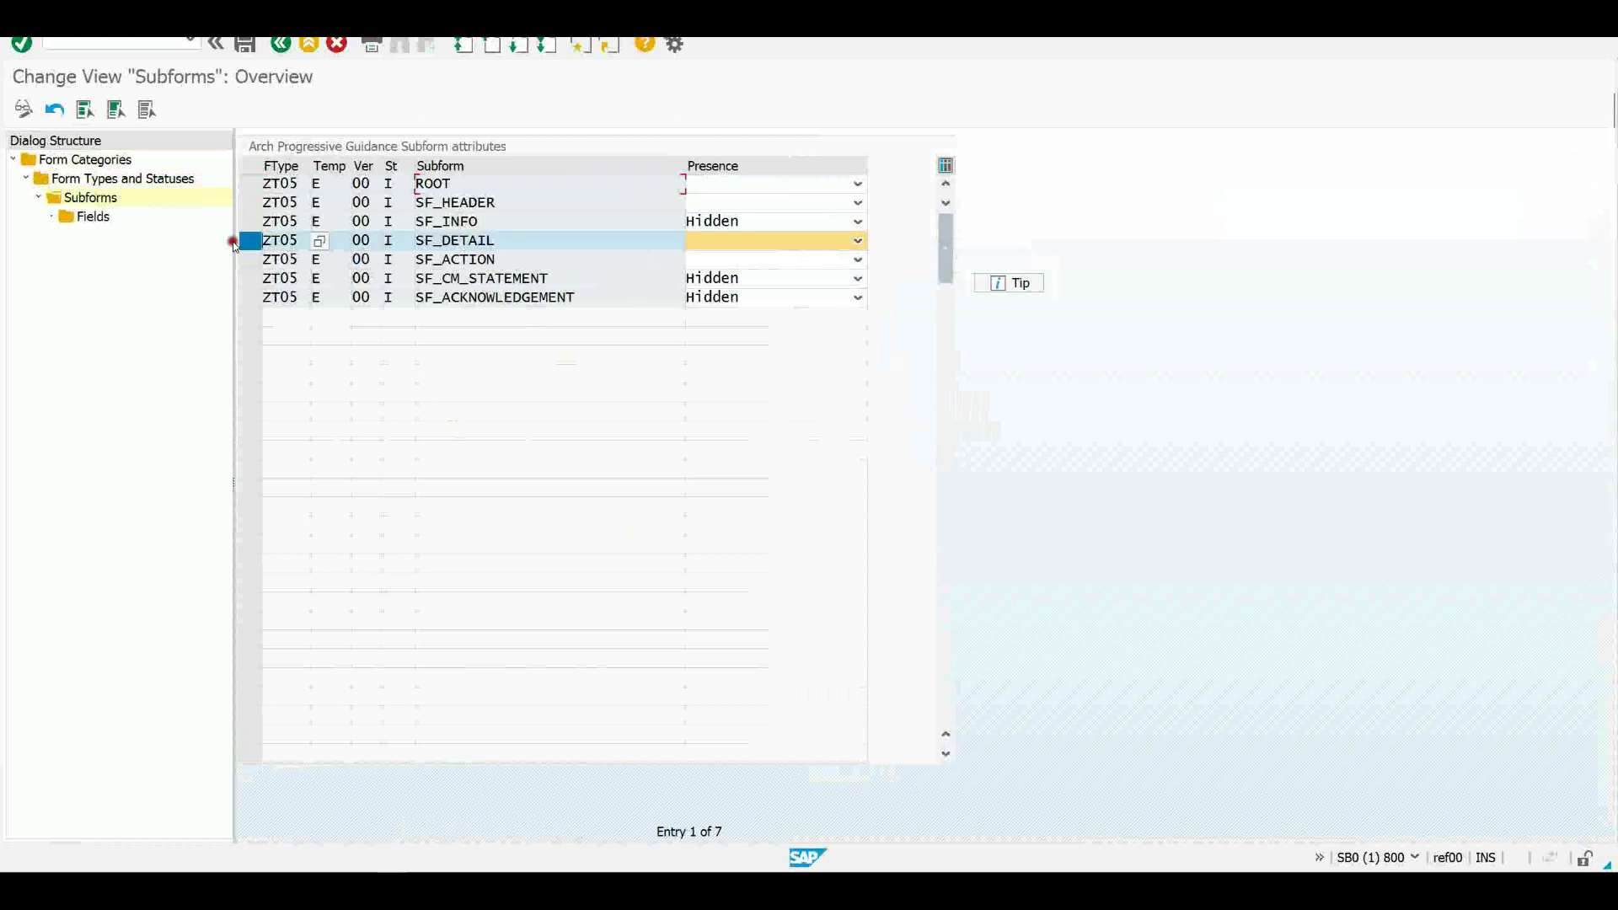
Show the fields of subform SF_DETAIL and check which status their settings apply to.
{"action": "left_click", "coordinate": [82, 218]}
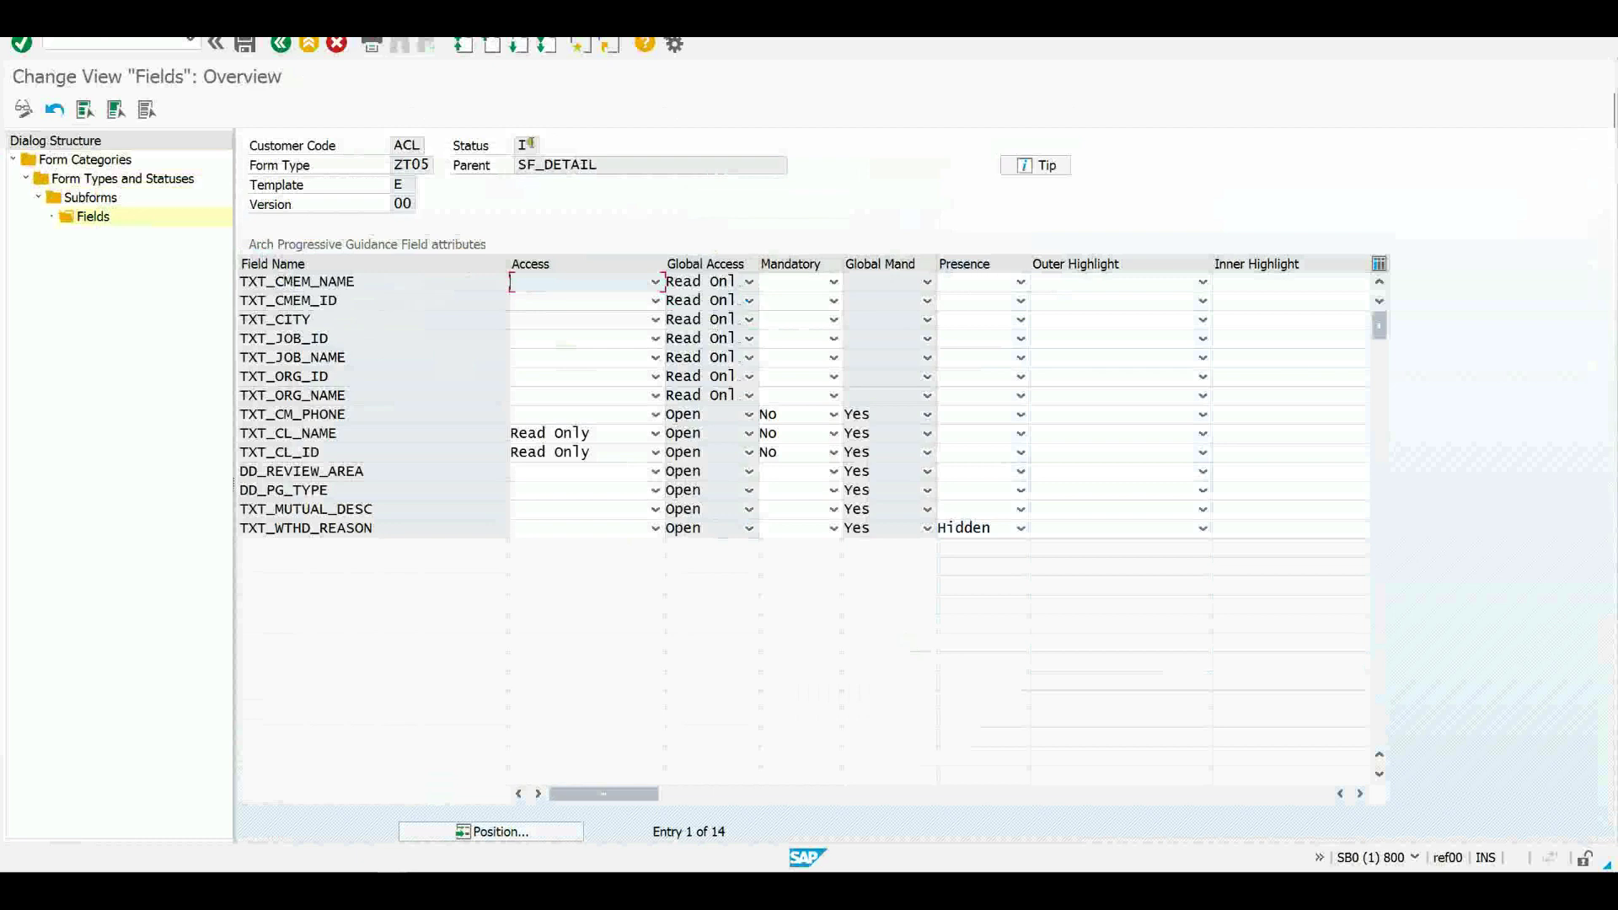
{"action": "left_click", "coordinate": [530, 145]}
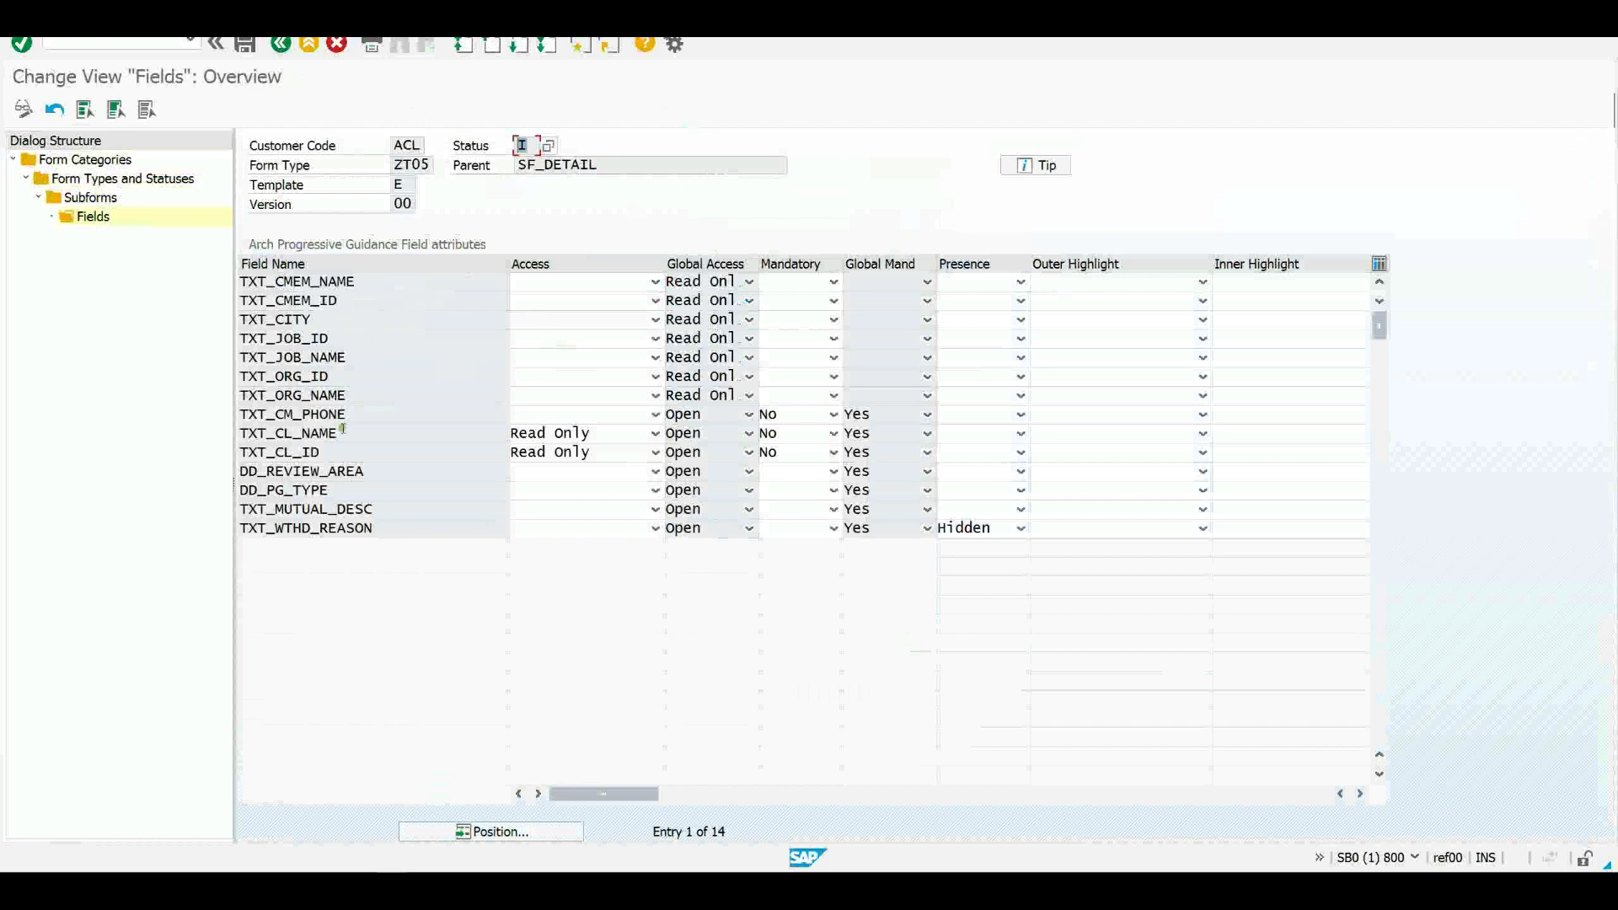
{"action": "left_click", "coordinate": [371, 414]}
{"action": "left_click", "coordinate": [878, 416]}
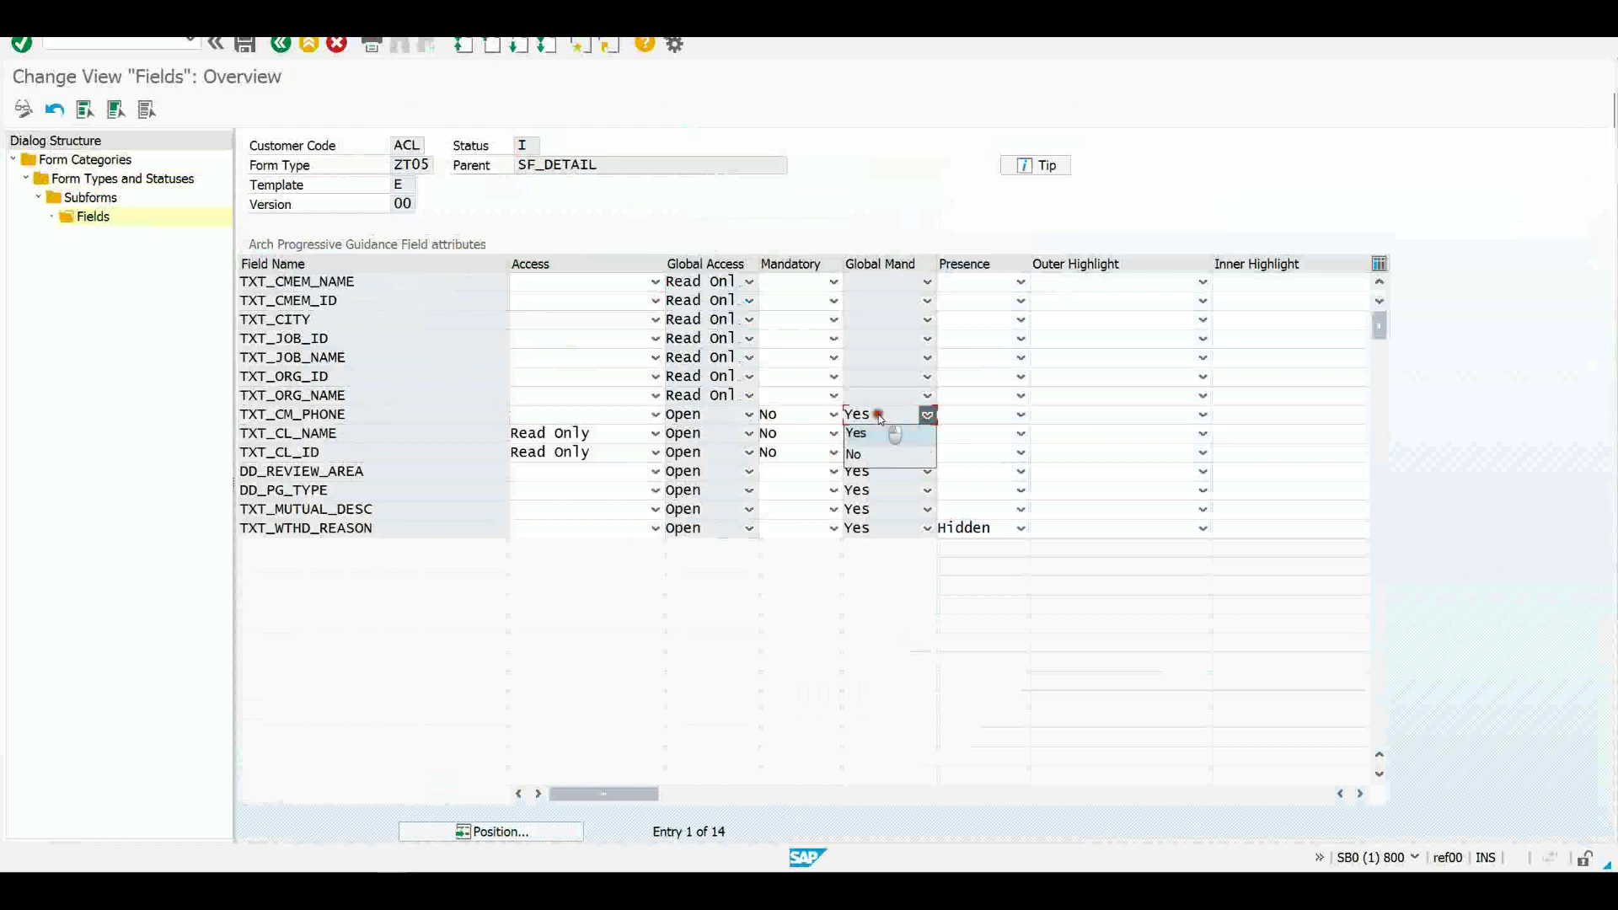
{"action": "left_click", "coordinate": [775, 417]}
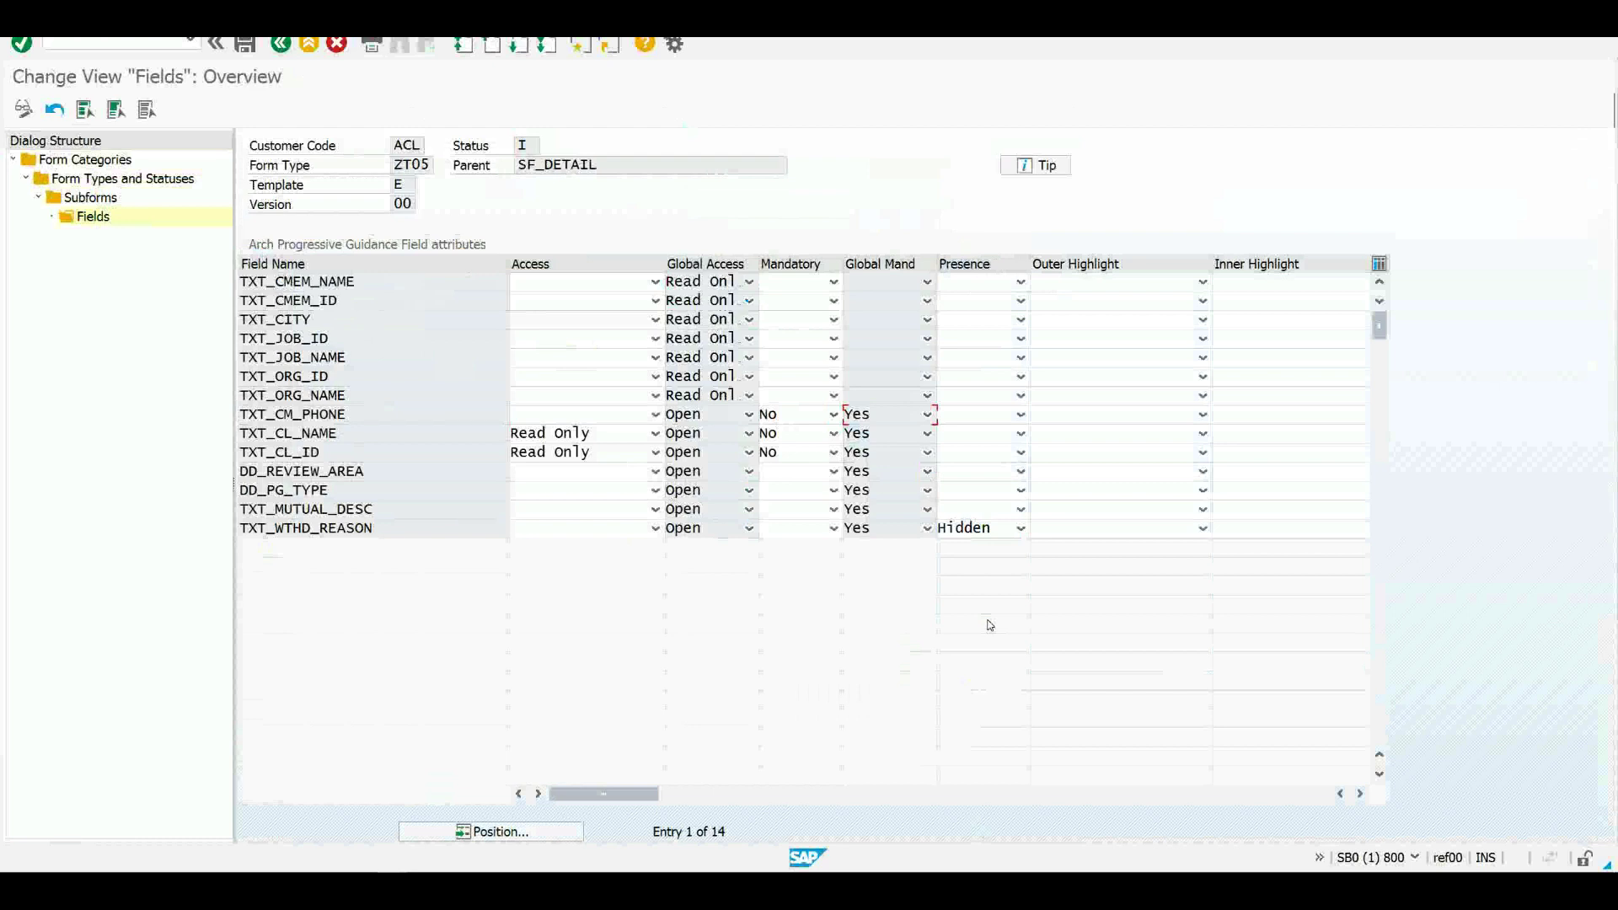
{"action": "left_click", "coordinate": [526, 775]}
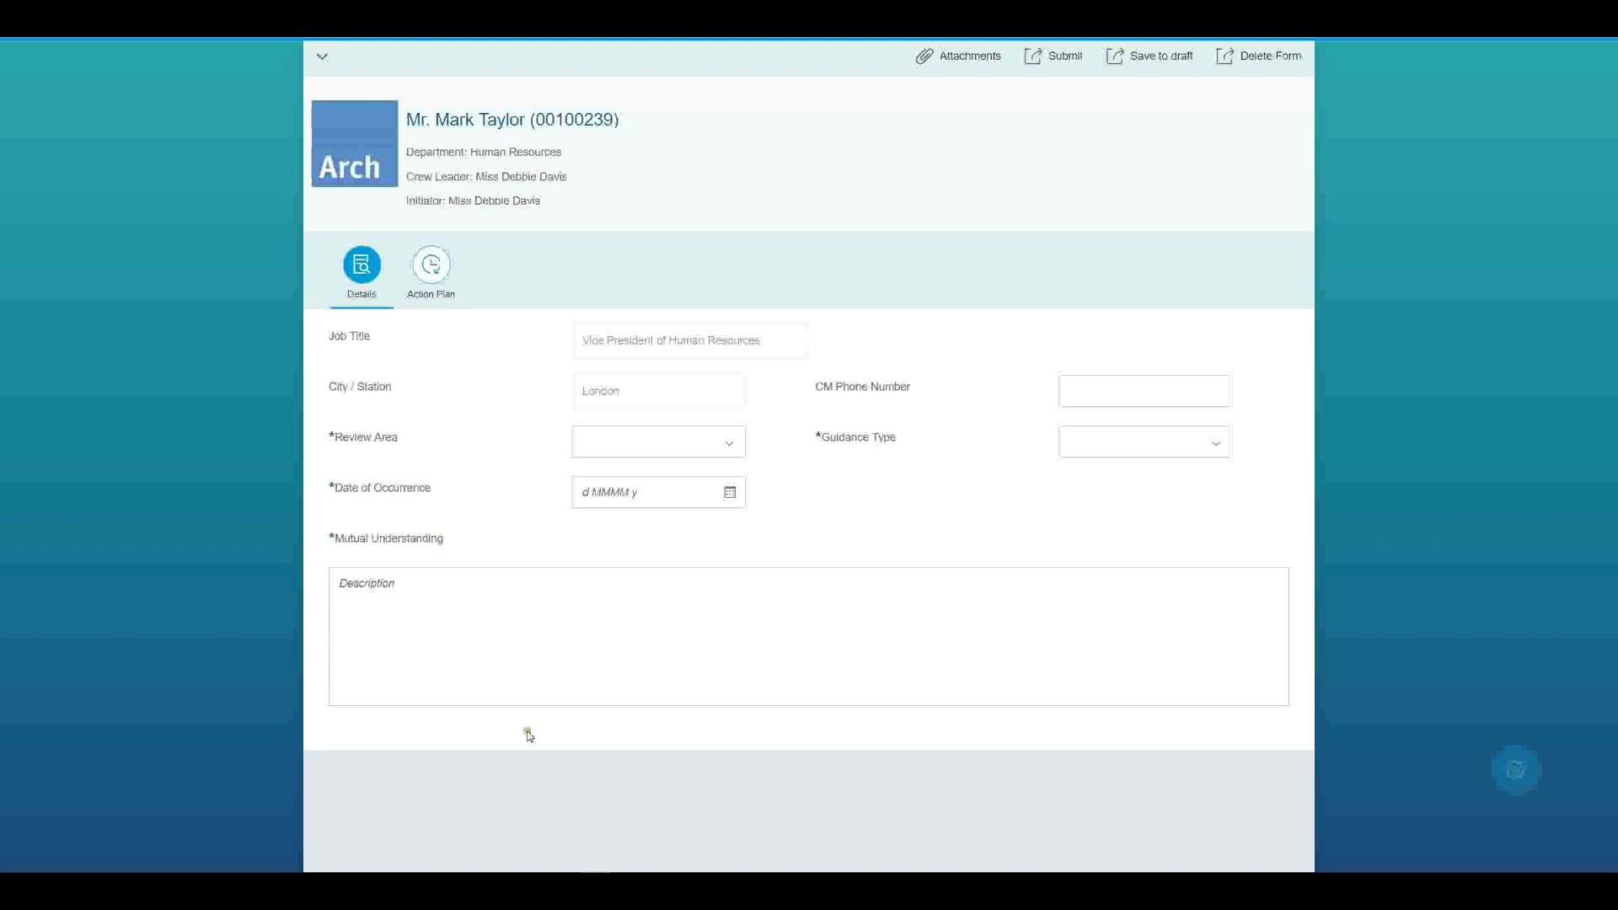
Put focus in the CM Phone Number field on the guidance form's Details page.
{"action": "left_click", "coordinate": [1122, 392]}
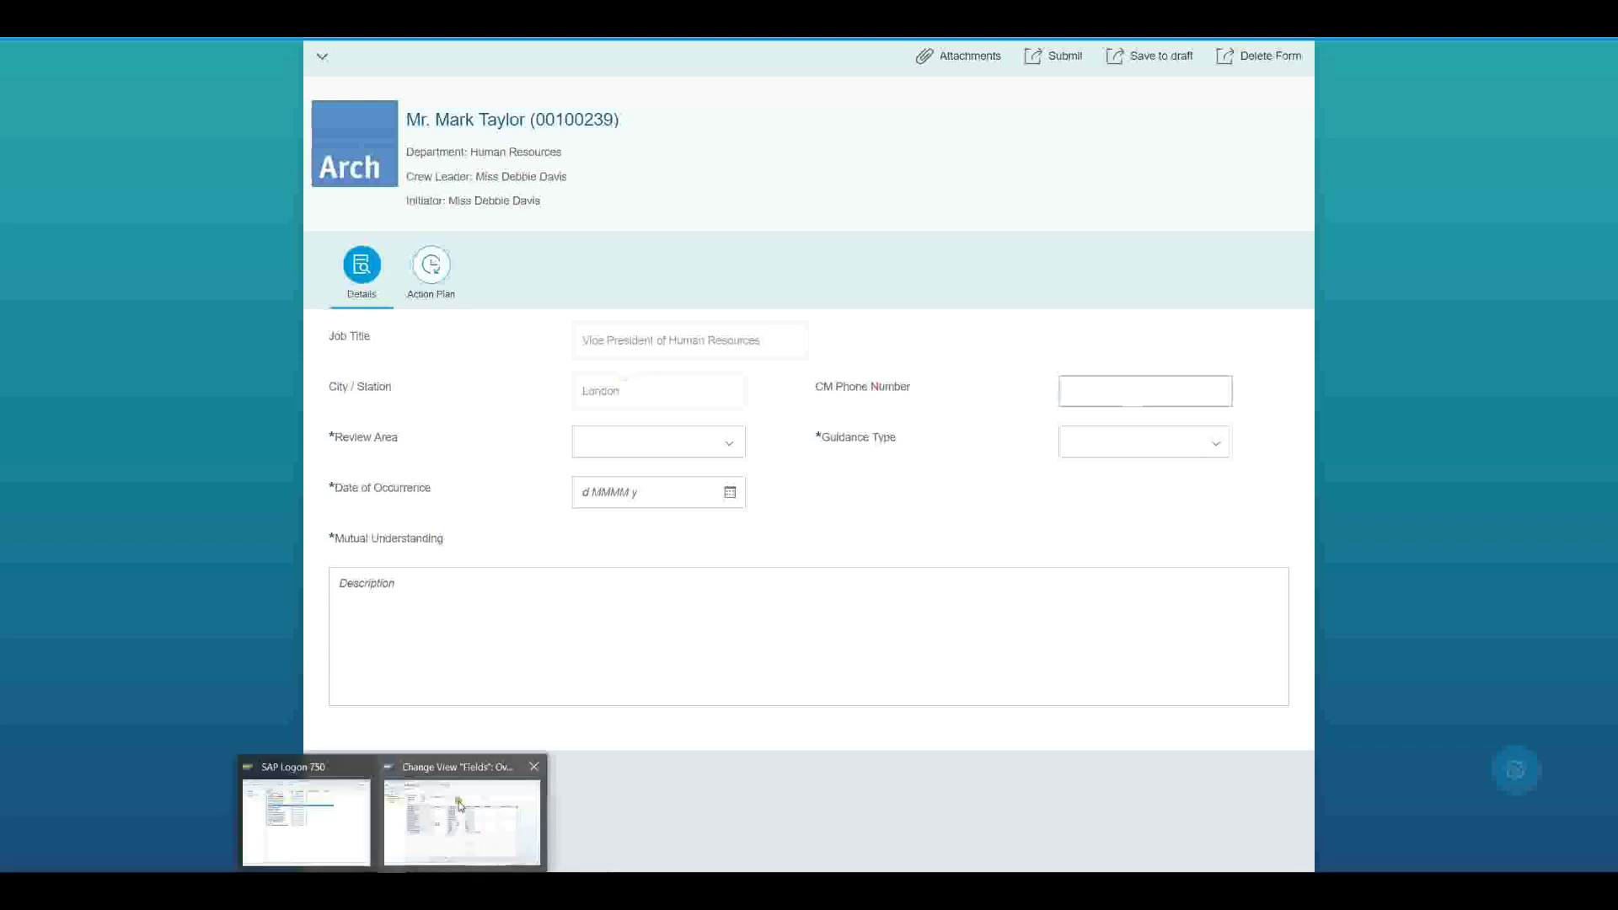
Set the TXT_CITY field's Presence to Hidden.
{"action": "left_click", "coordinate": [460, 806]}
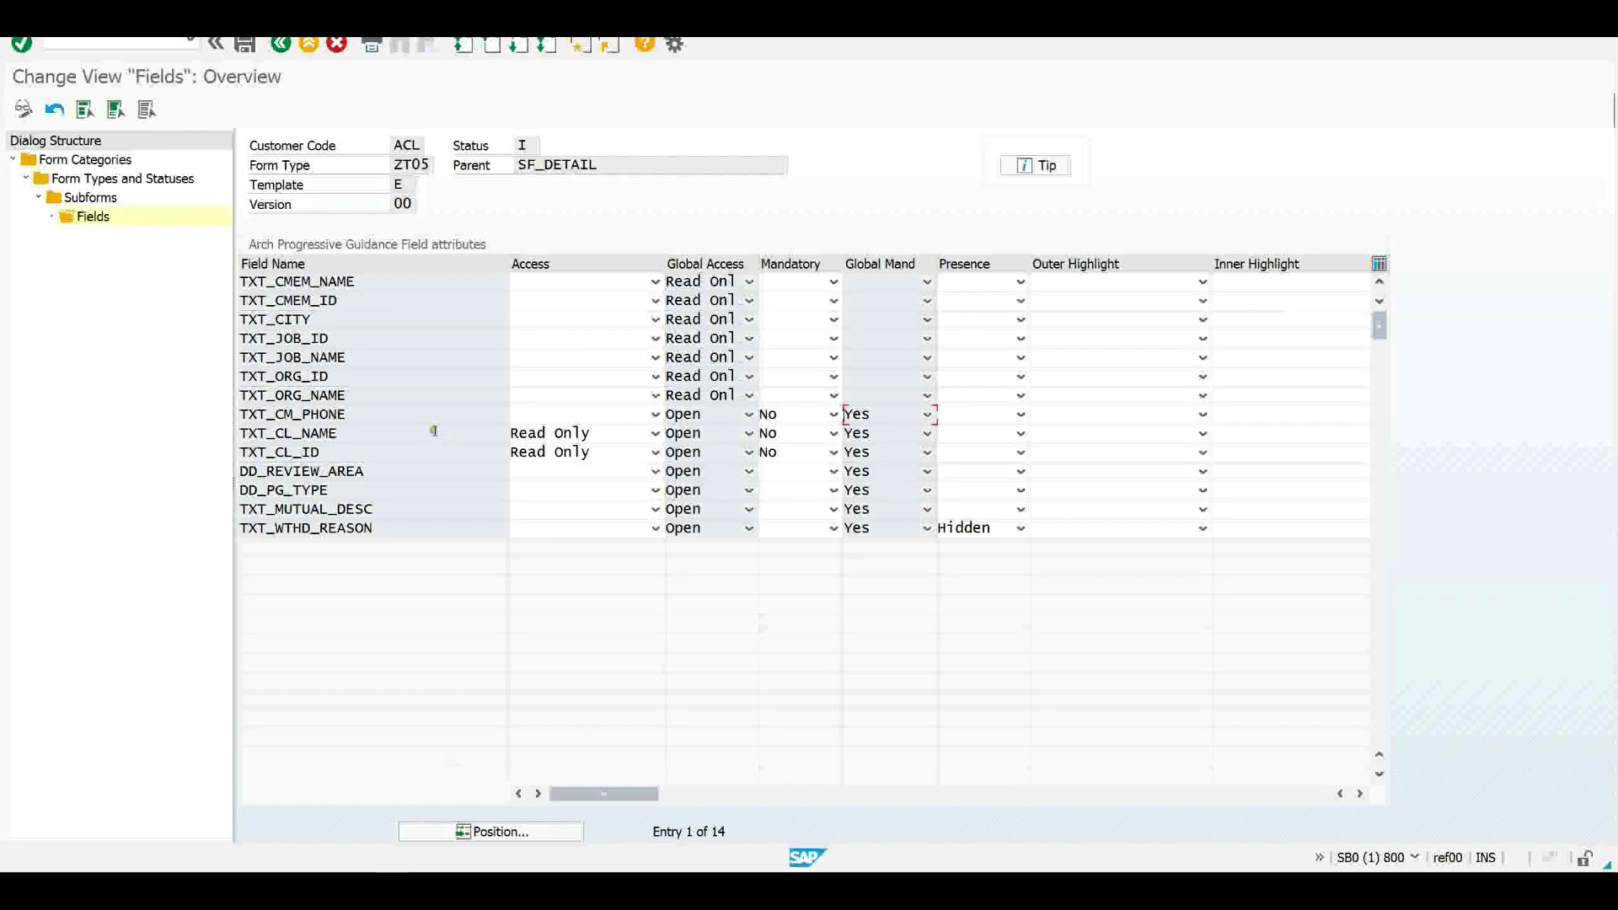
{"action": "left_click", "coordinate": [352, 319]}
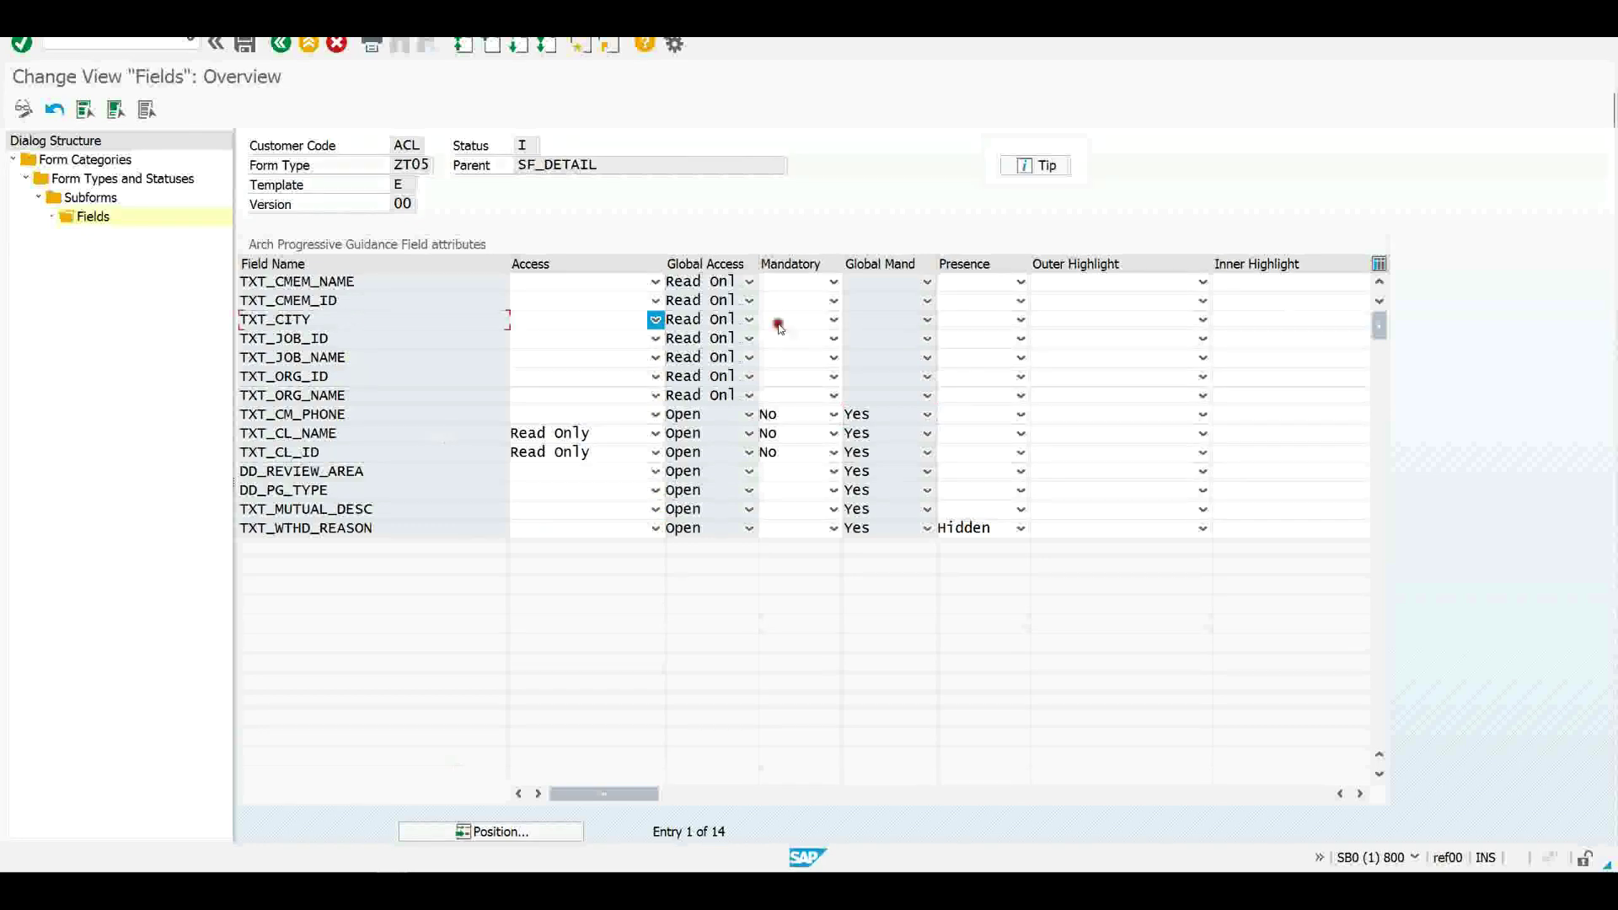
{"action": "left_click", "coordinate": [1019, 319]}
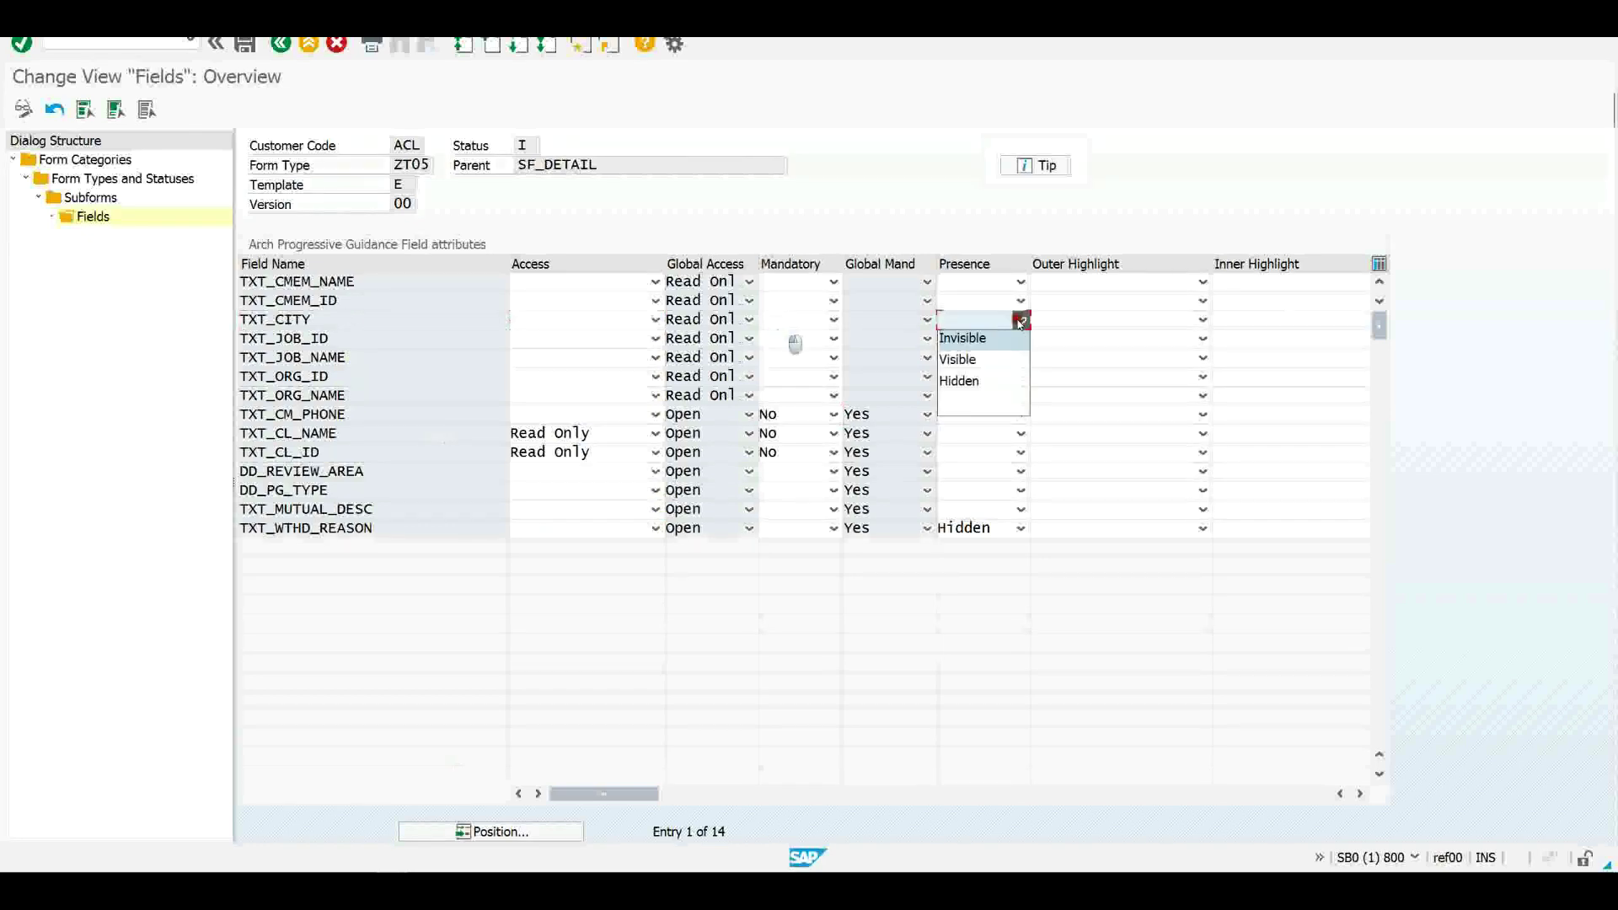
{"action": "left_click", "coordinate": [984, 383]}
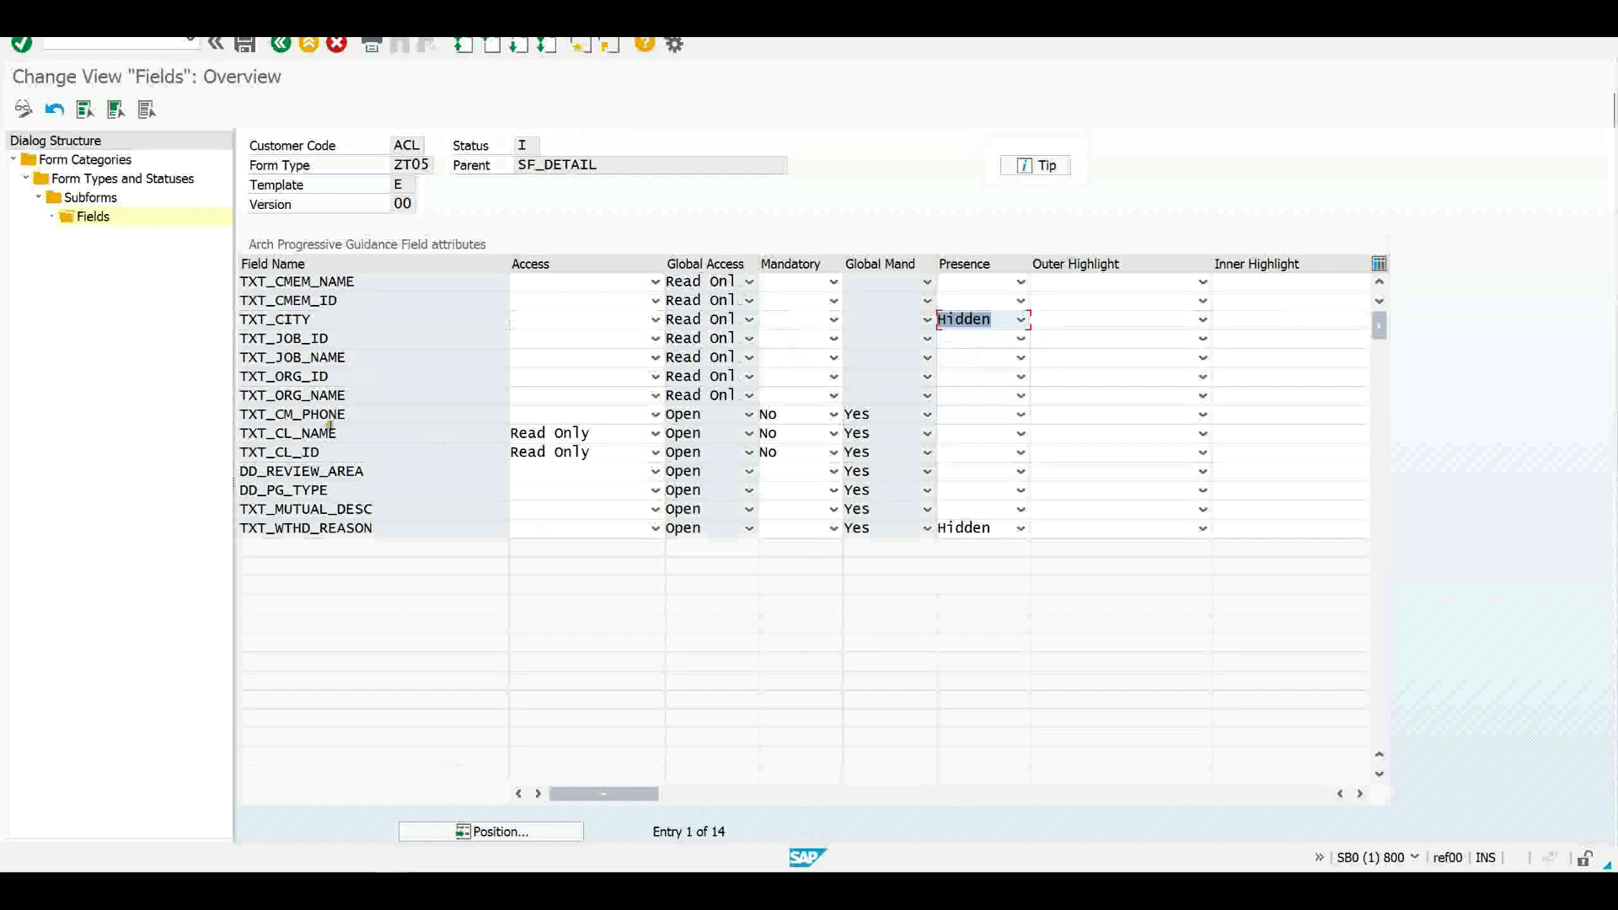
Clear TXT_CM_PHONE's Mandatory value and save the field attributes.
{"action": "left_click", "coordinate": [437, 416]}
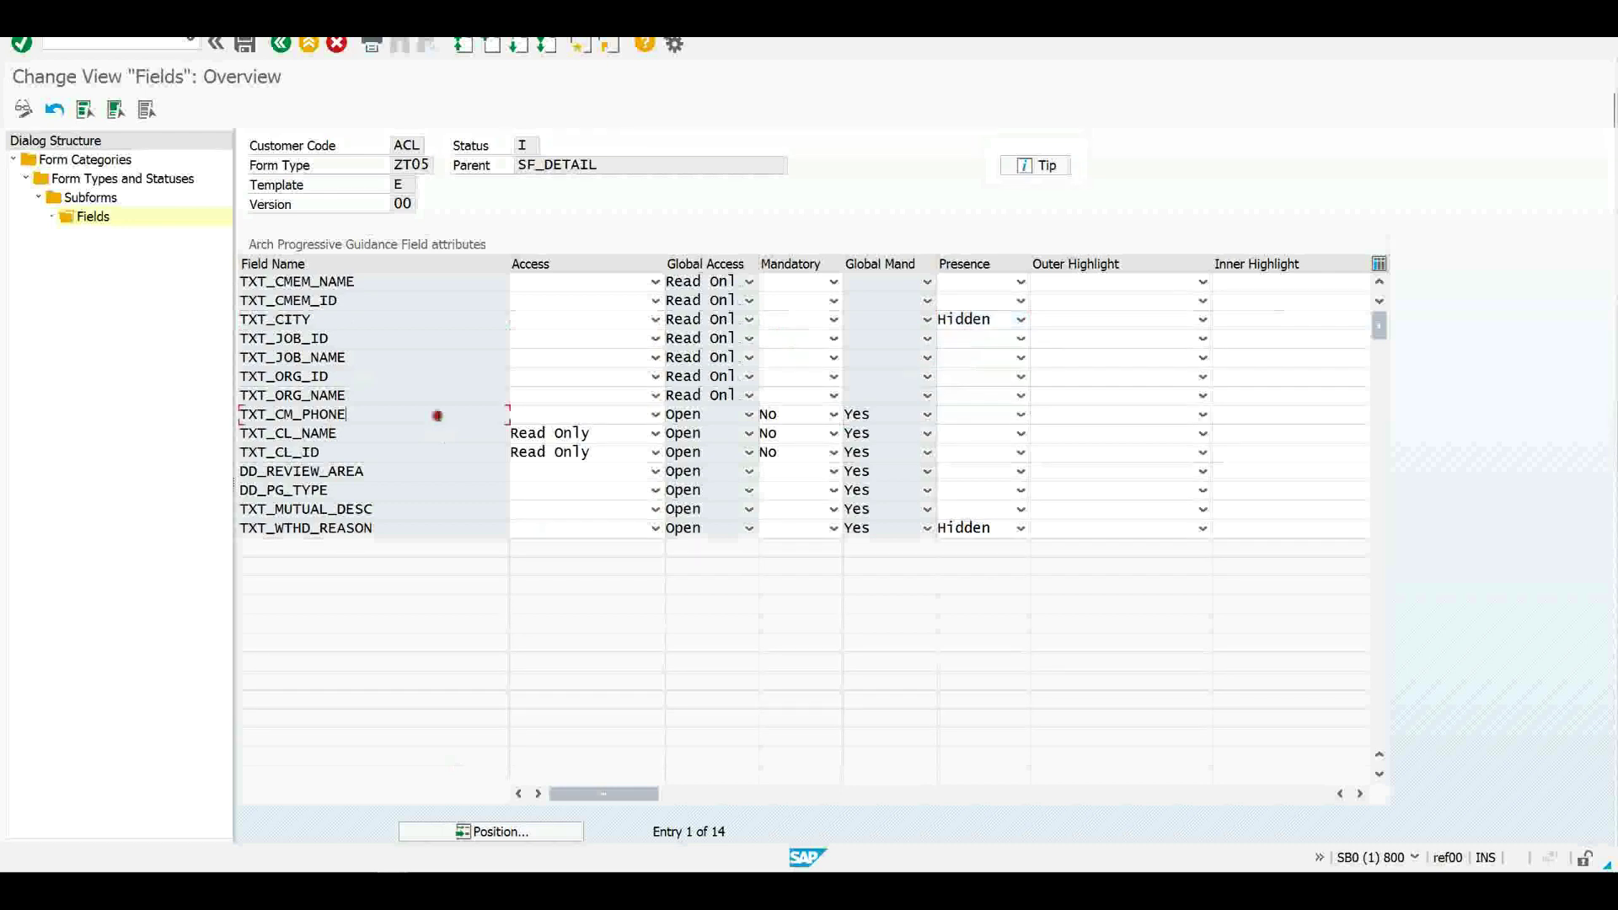
{"action": "left_click", "coordinate": [833, 414]}
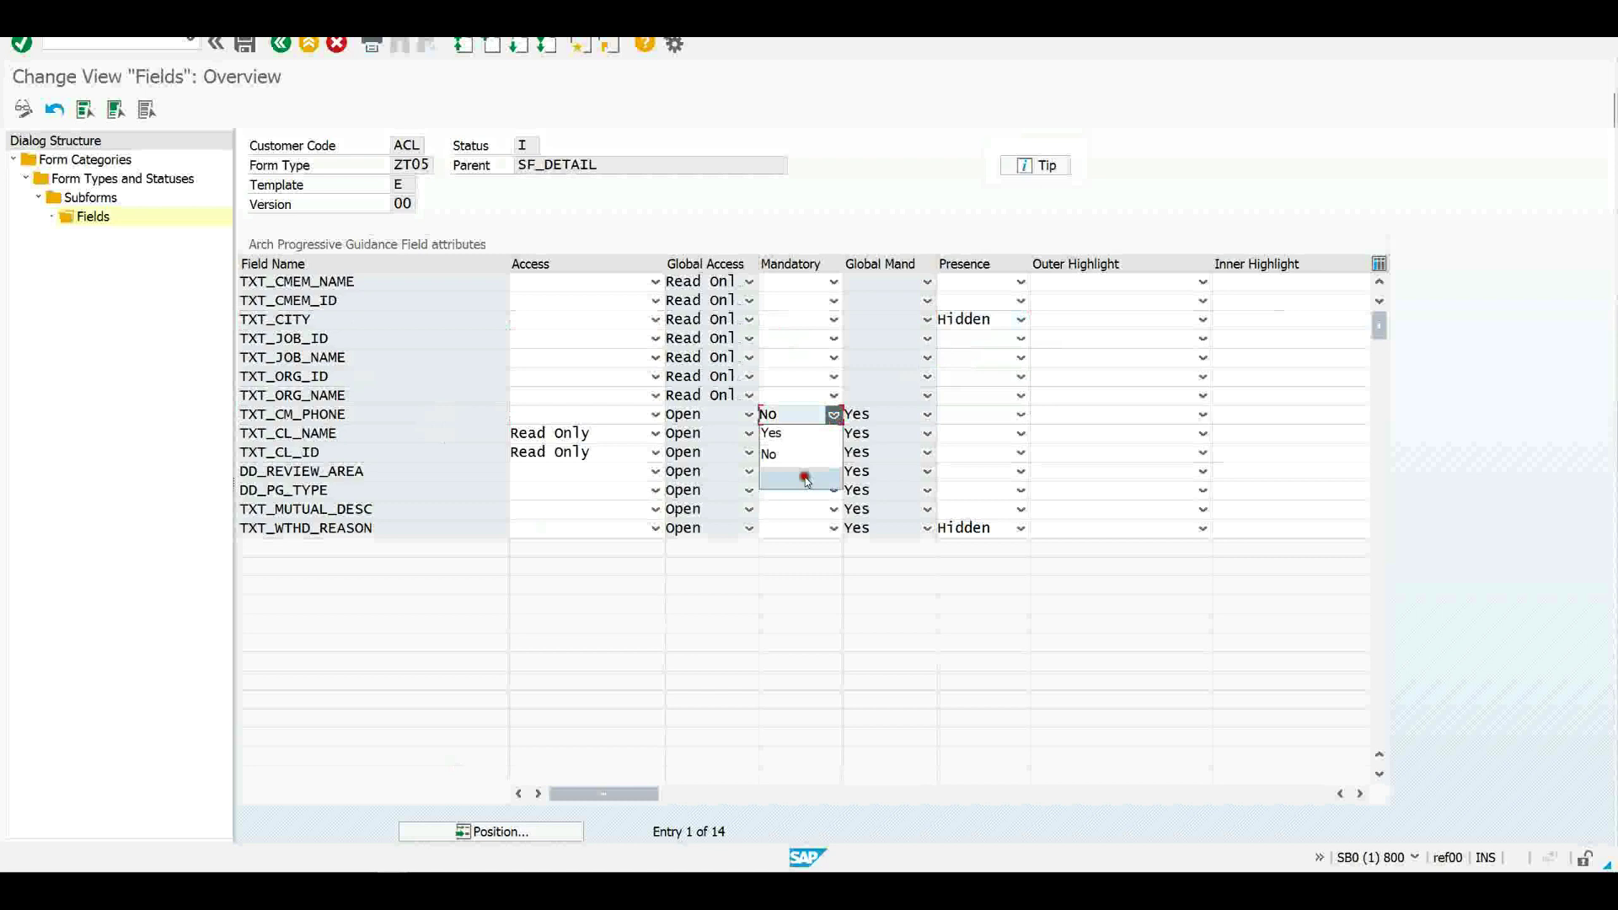
{"action": "left_click", "coordinate": [805, 478]}
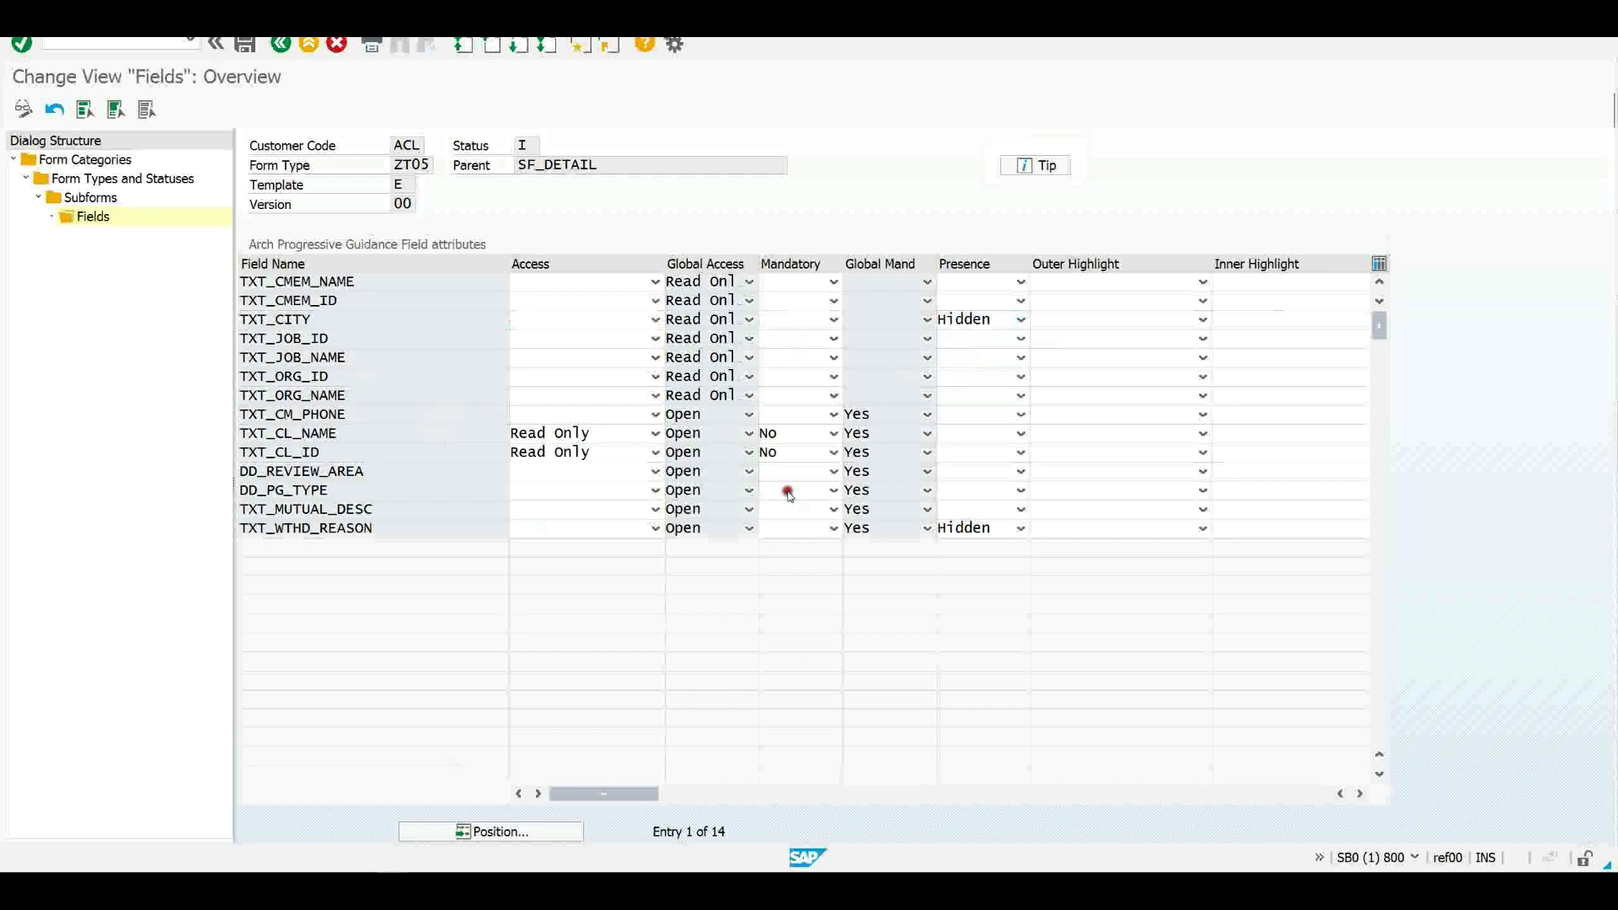
{"action": "left_click", "coordinate": [251, 46]}
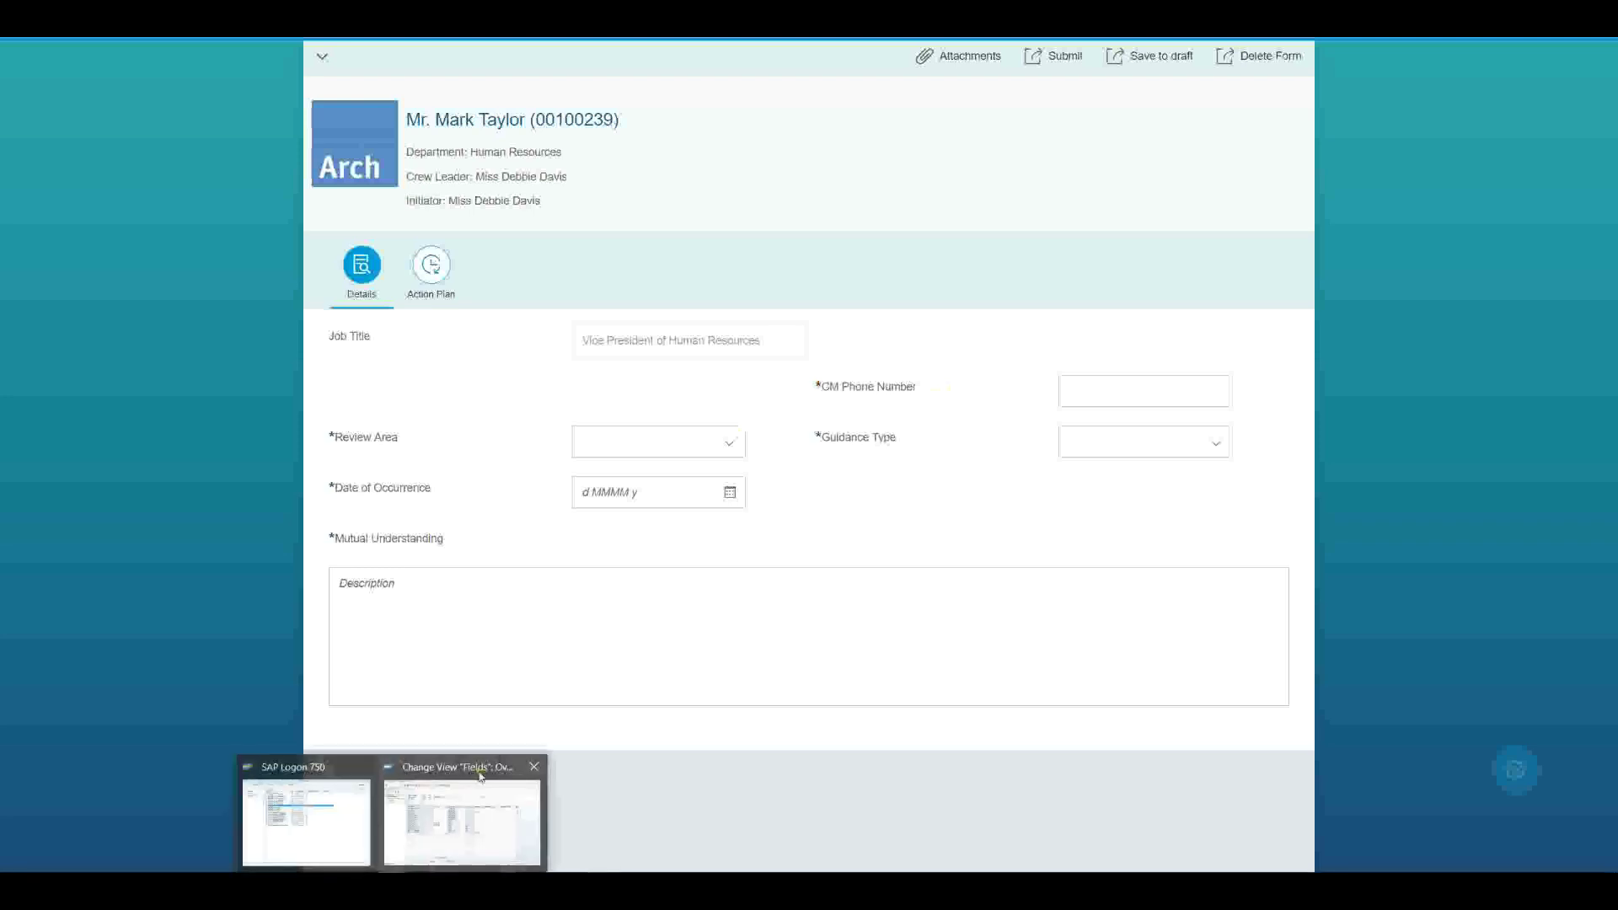
Return to the SAP GUI Fields overview for subform SF_DETAIL.
{"action": "left_click", "coordinate": [462, 816]}
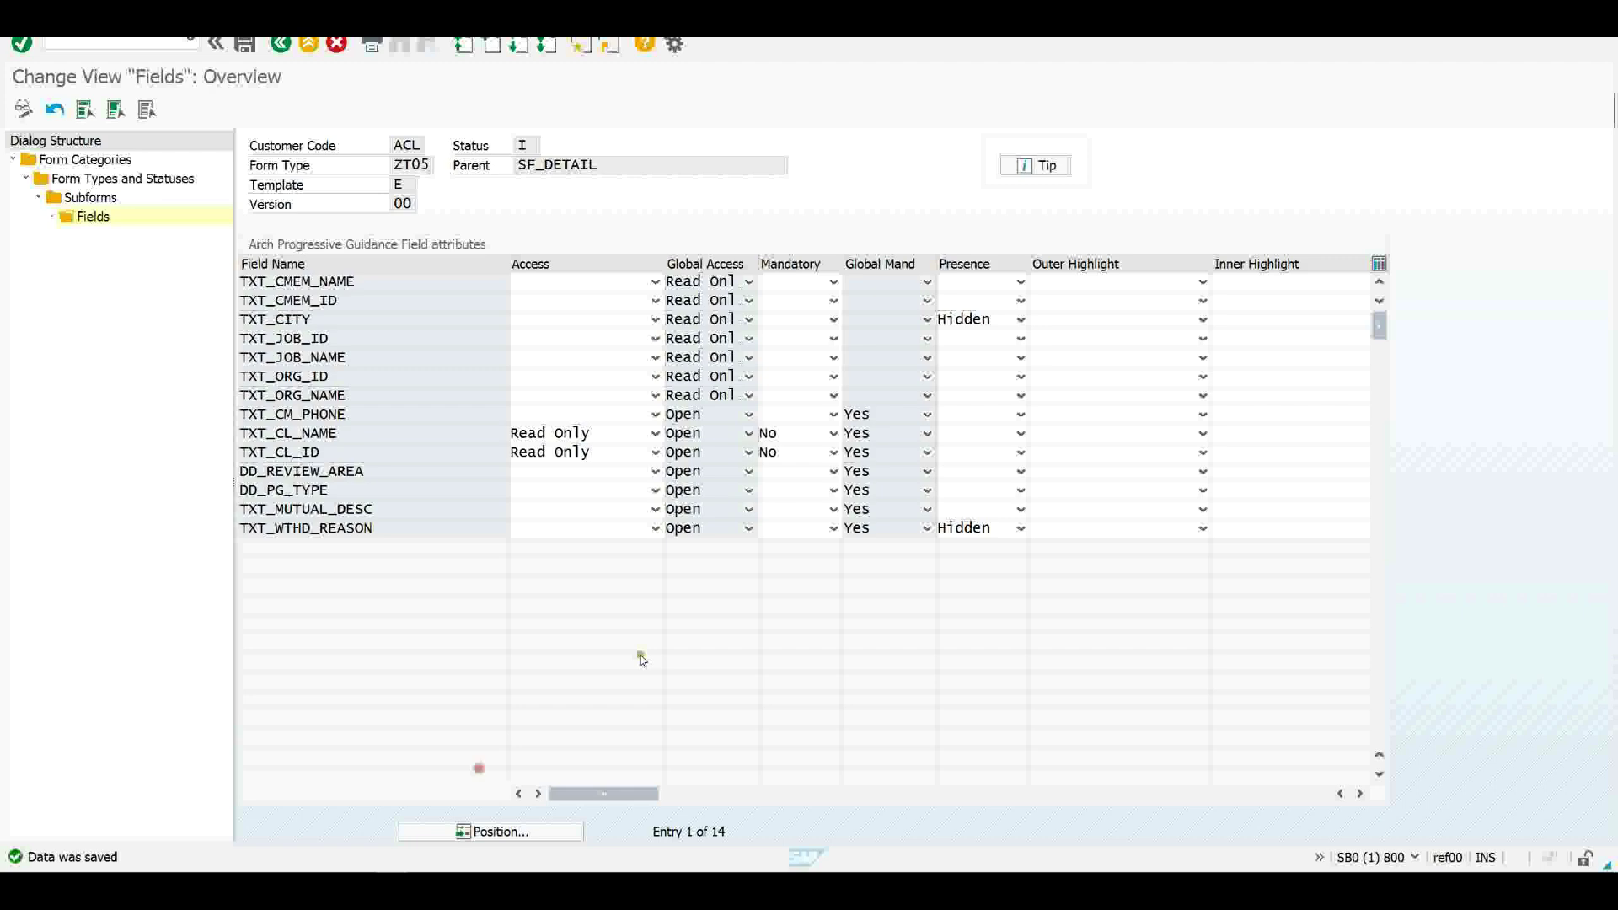
Reset TXT_CM_PHONE's Mandatory to No and TXT_CITY's Presence to blank, then save.
{"action": "left_click", "coordinate": [833, 415]}
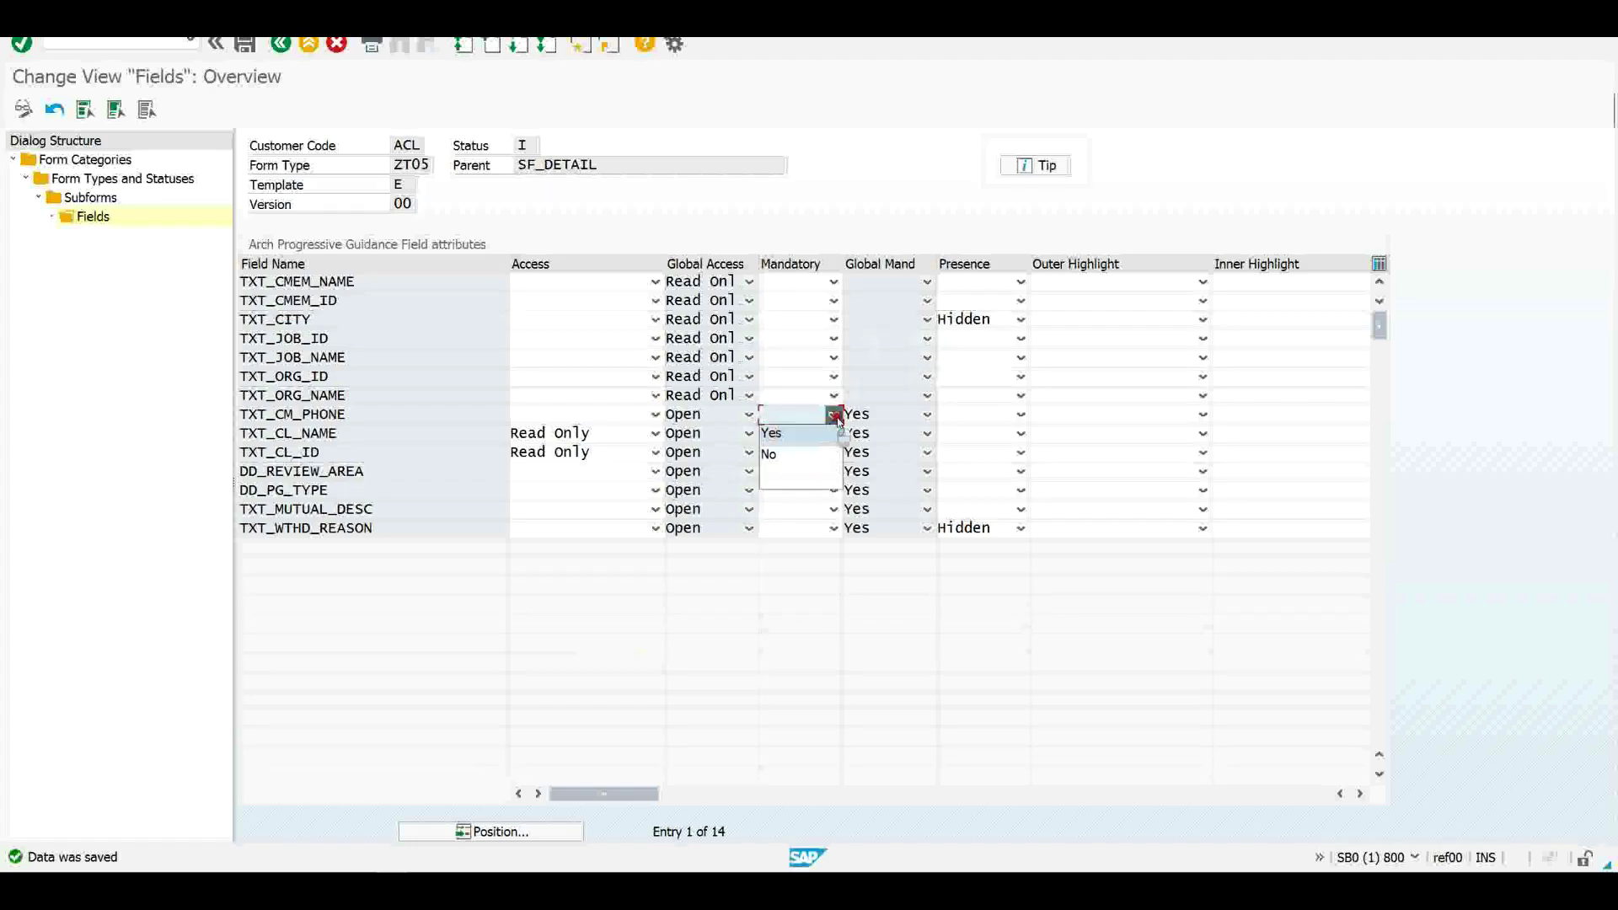
{"action": "left_click", "coordinate": [808, 463]}
{"action": "left_click", "coordinate": [1021, 320]}
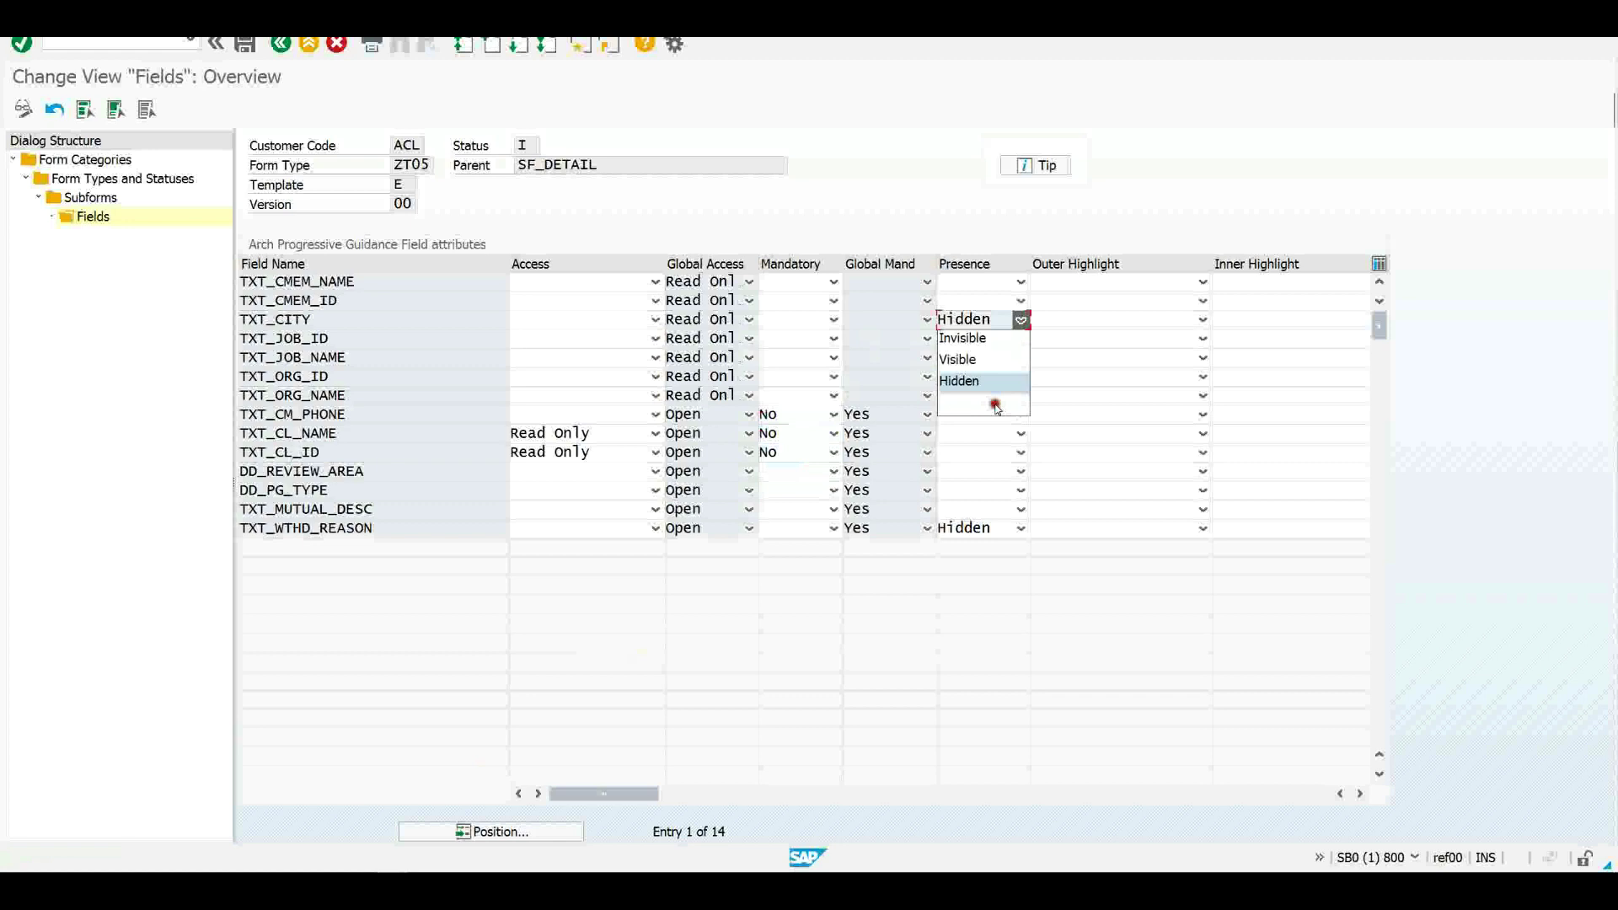
{"action": "left_click", "coordinate": [996, 405]}
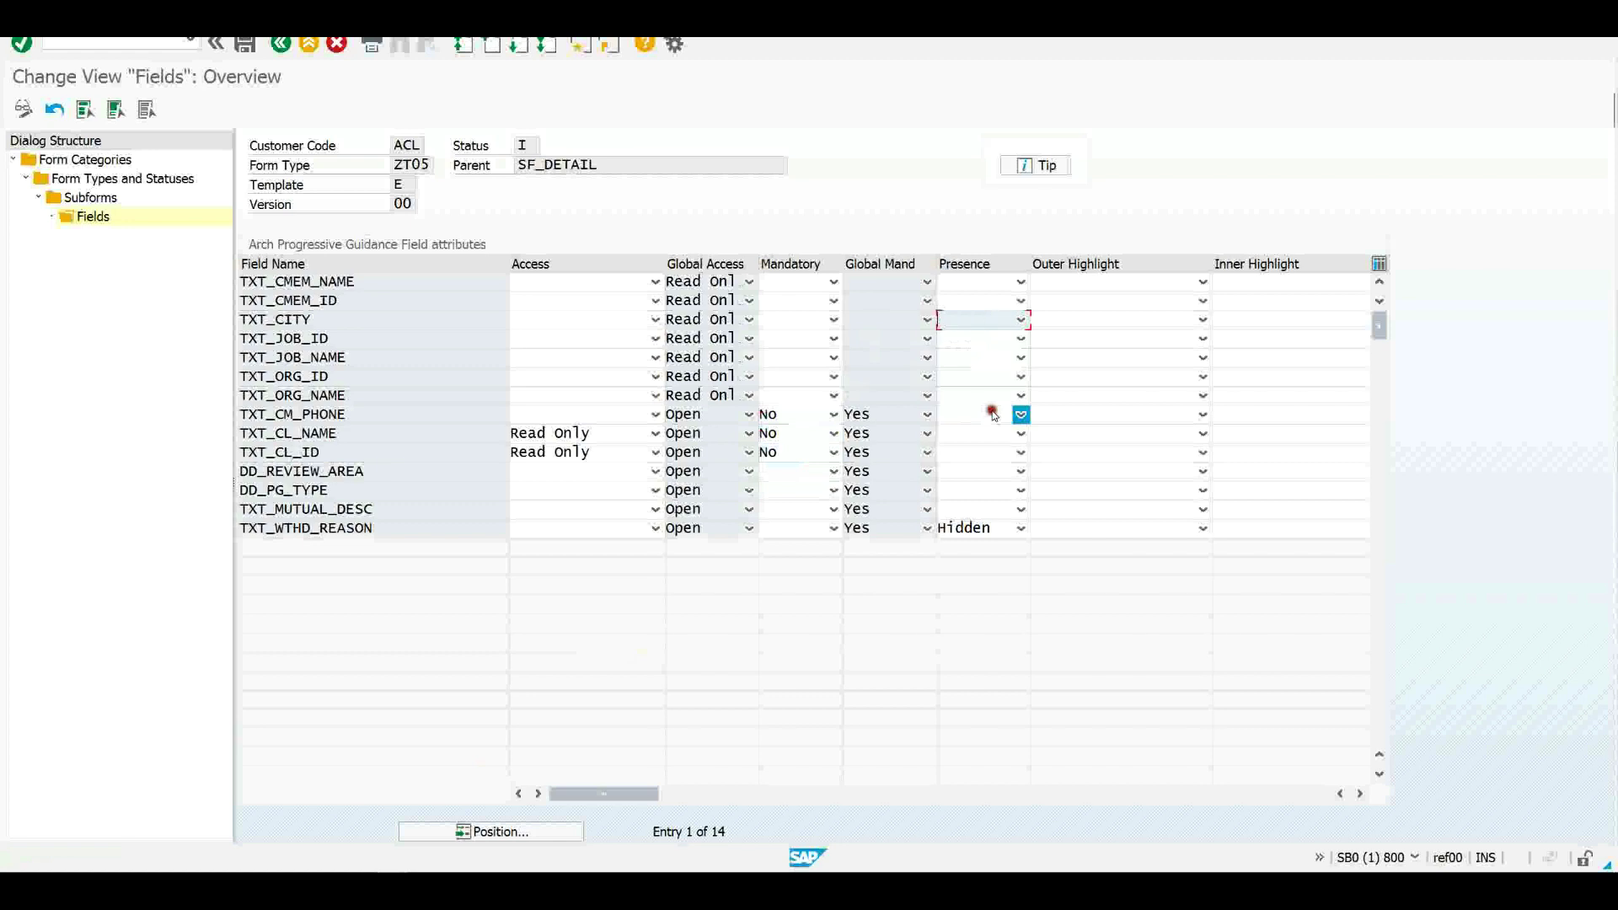
{"action": "left_click", "coordinate": [245, 44]}
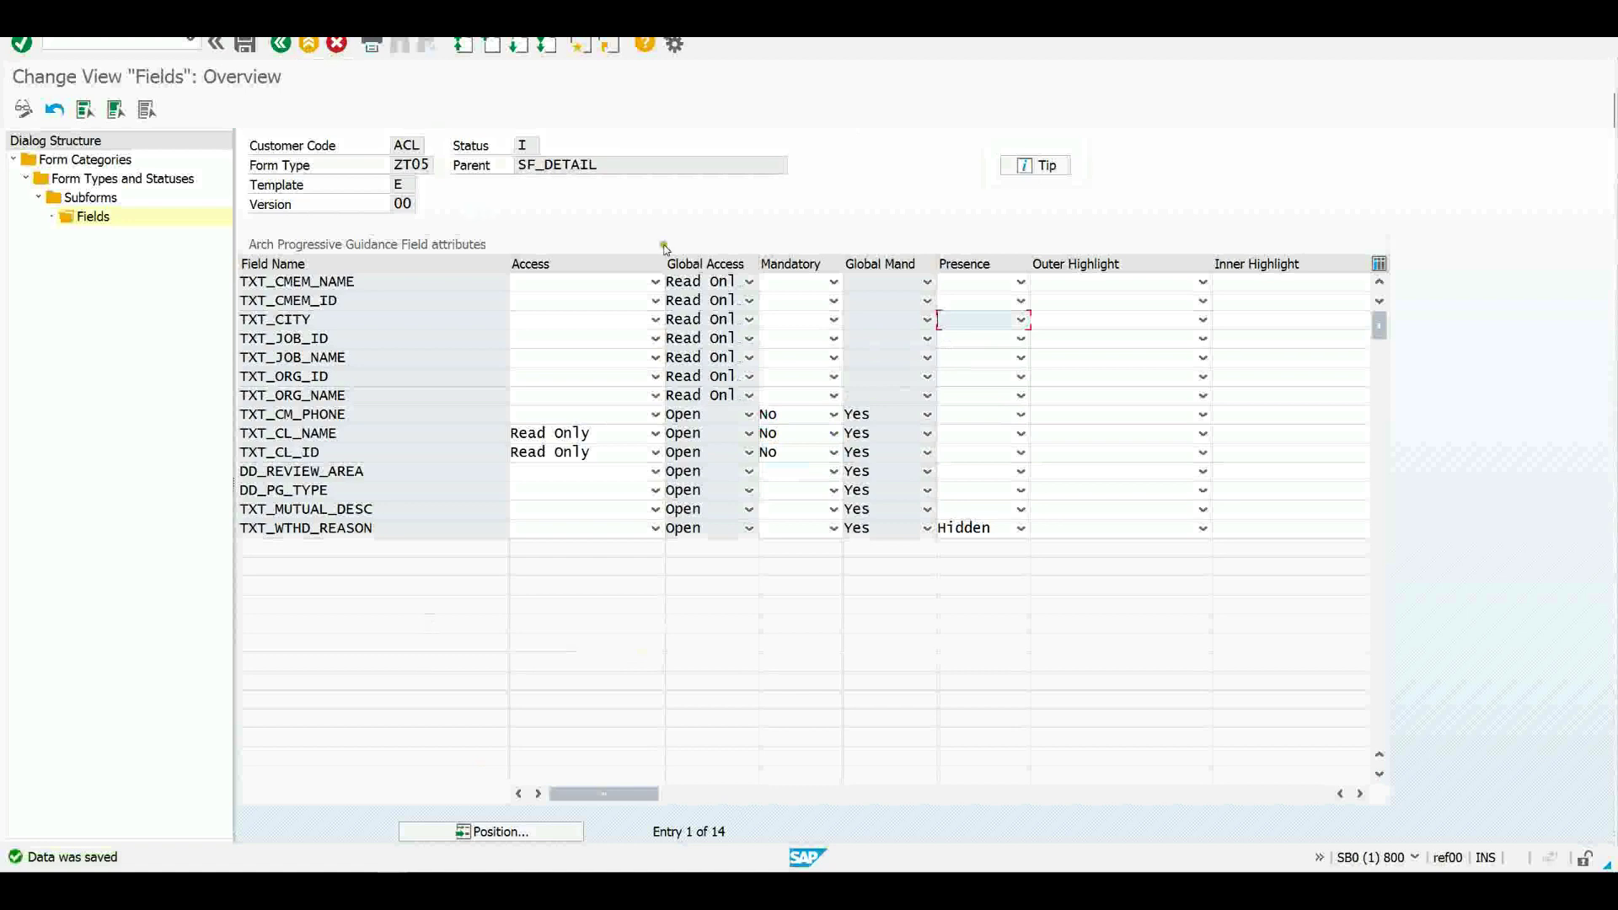
Go back four screens from the SF_DETAIL fields to the IMG configuration tree.
{"action": "left_click", "coordinate": [280, 48]}
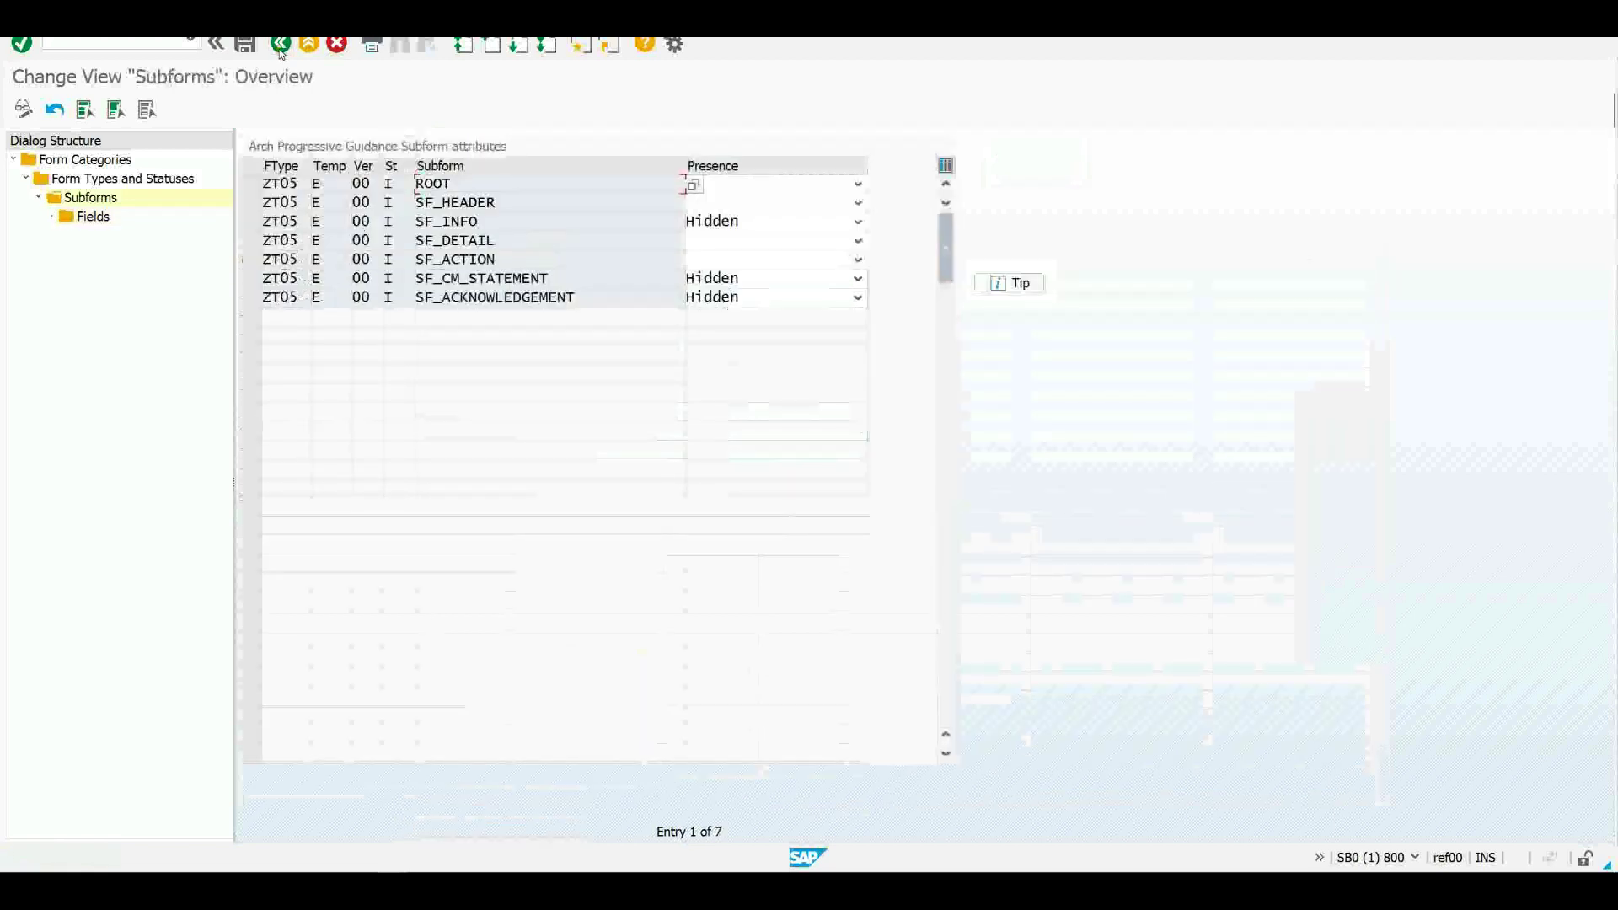
{"action": "left_click", "coordinate": [280, 47]}
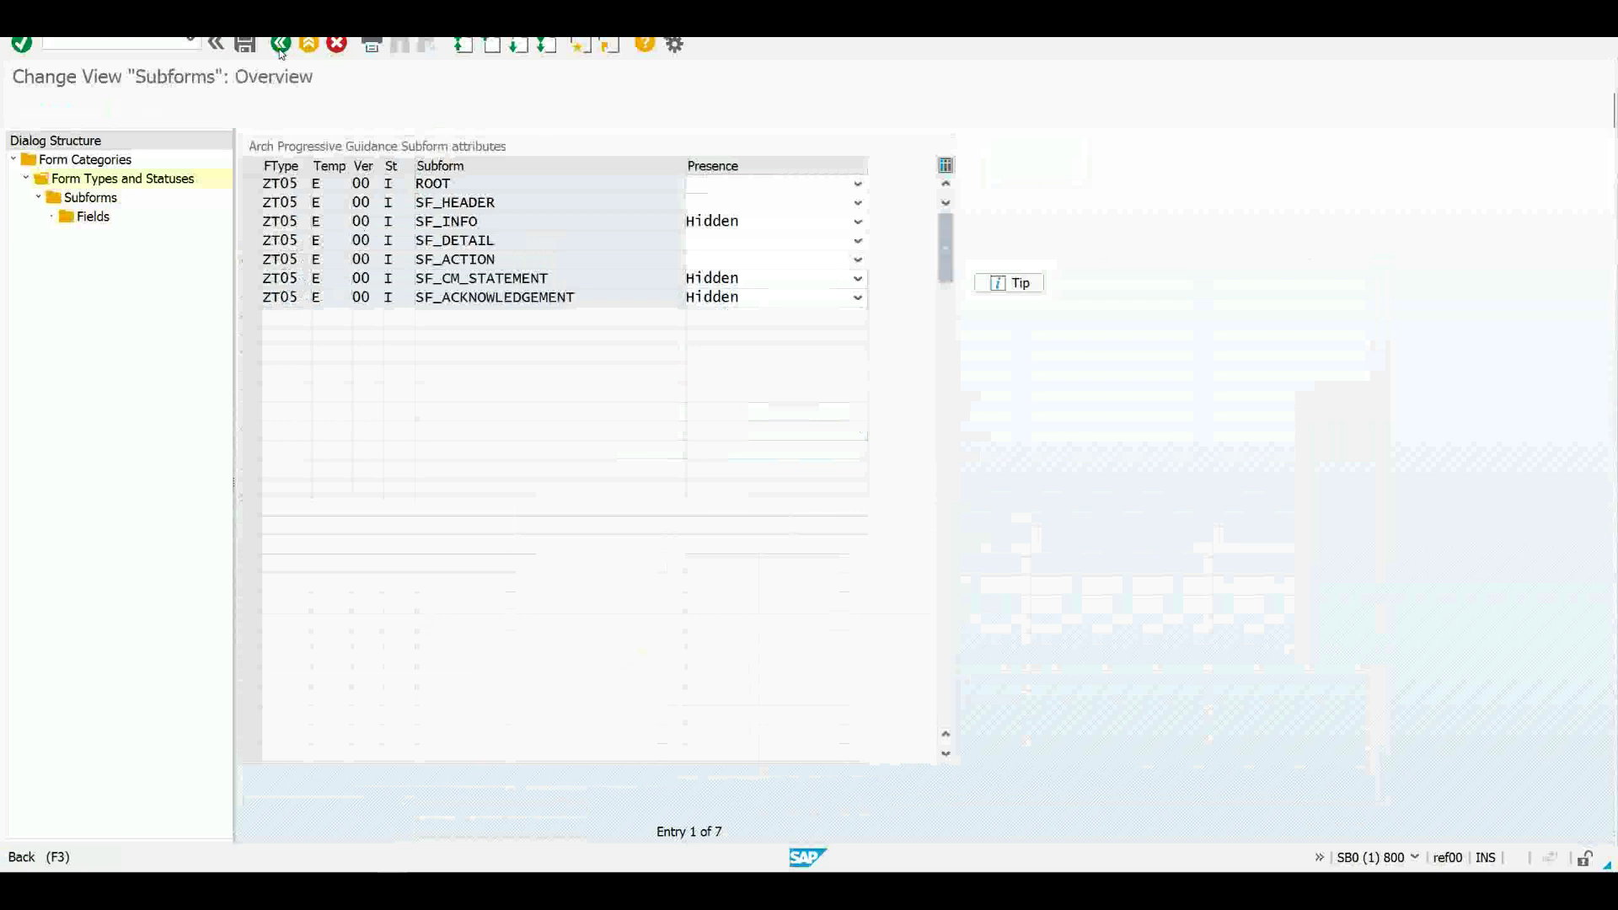
{"action": "left_click", "coordinate": [280, 47]}
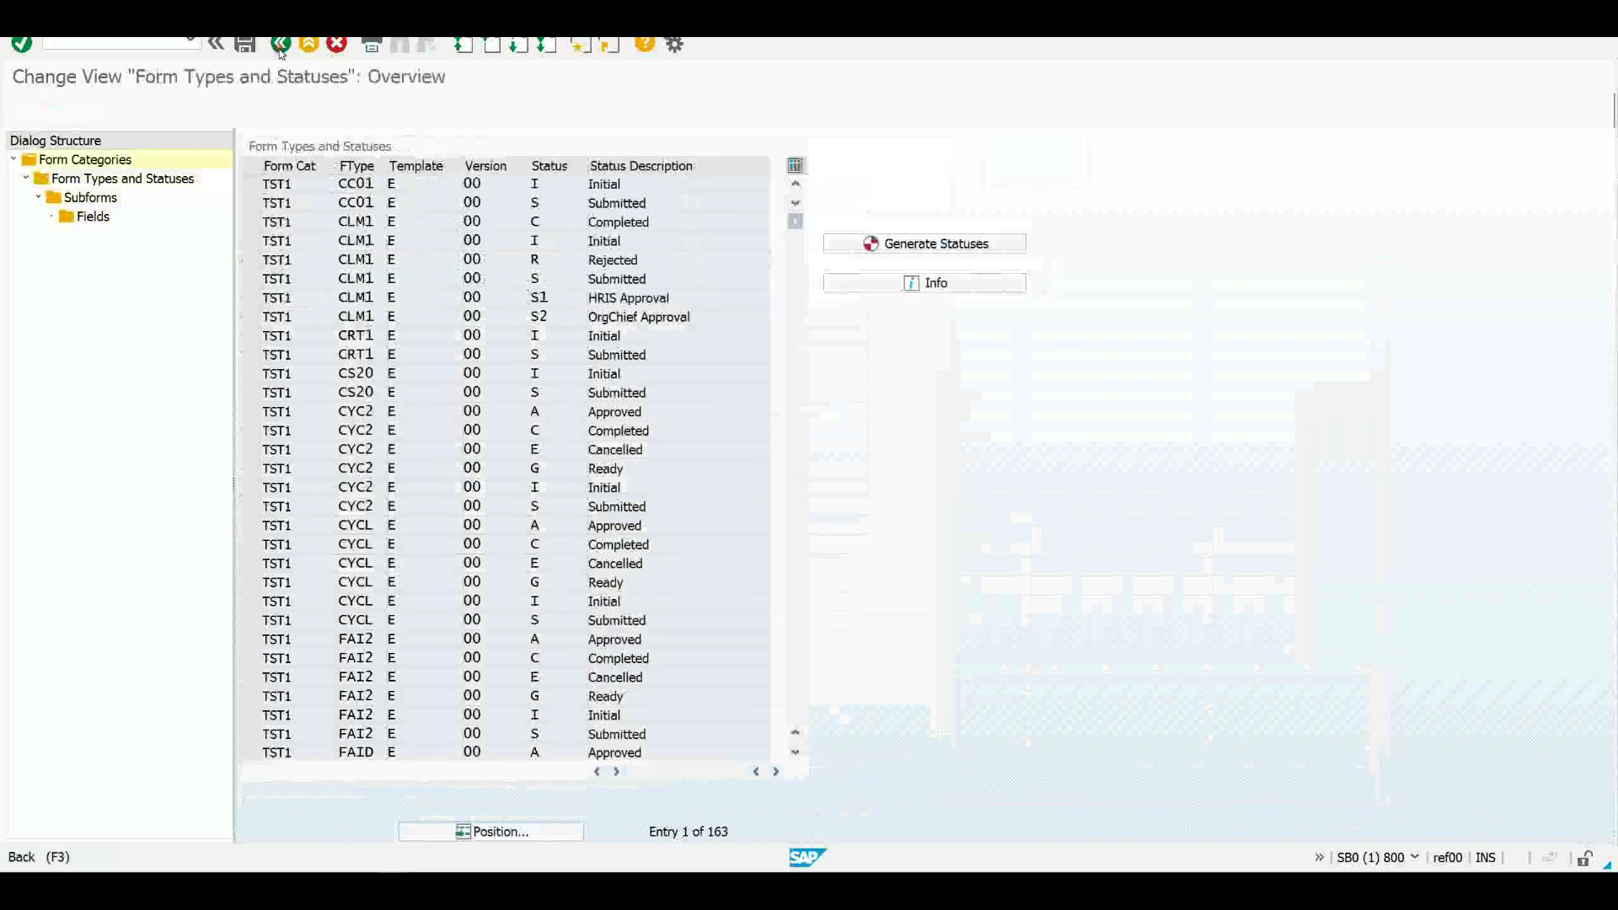
{"action": "left_click", "coordinate": [280, 47]}
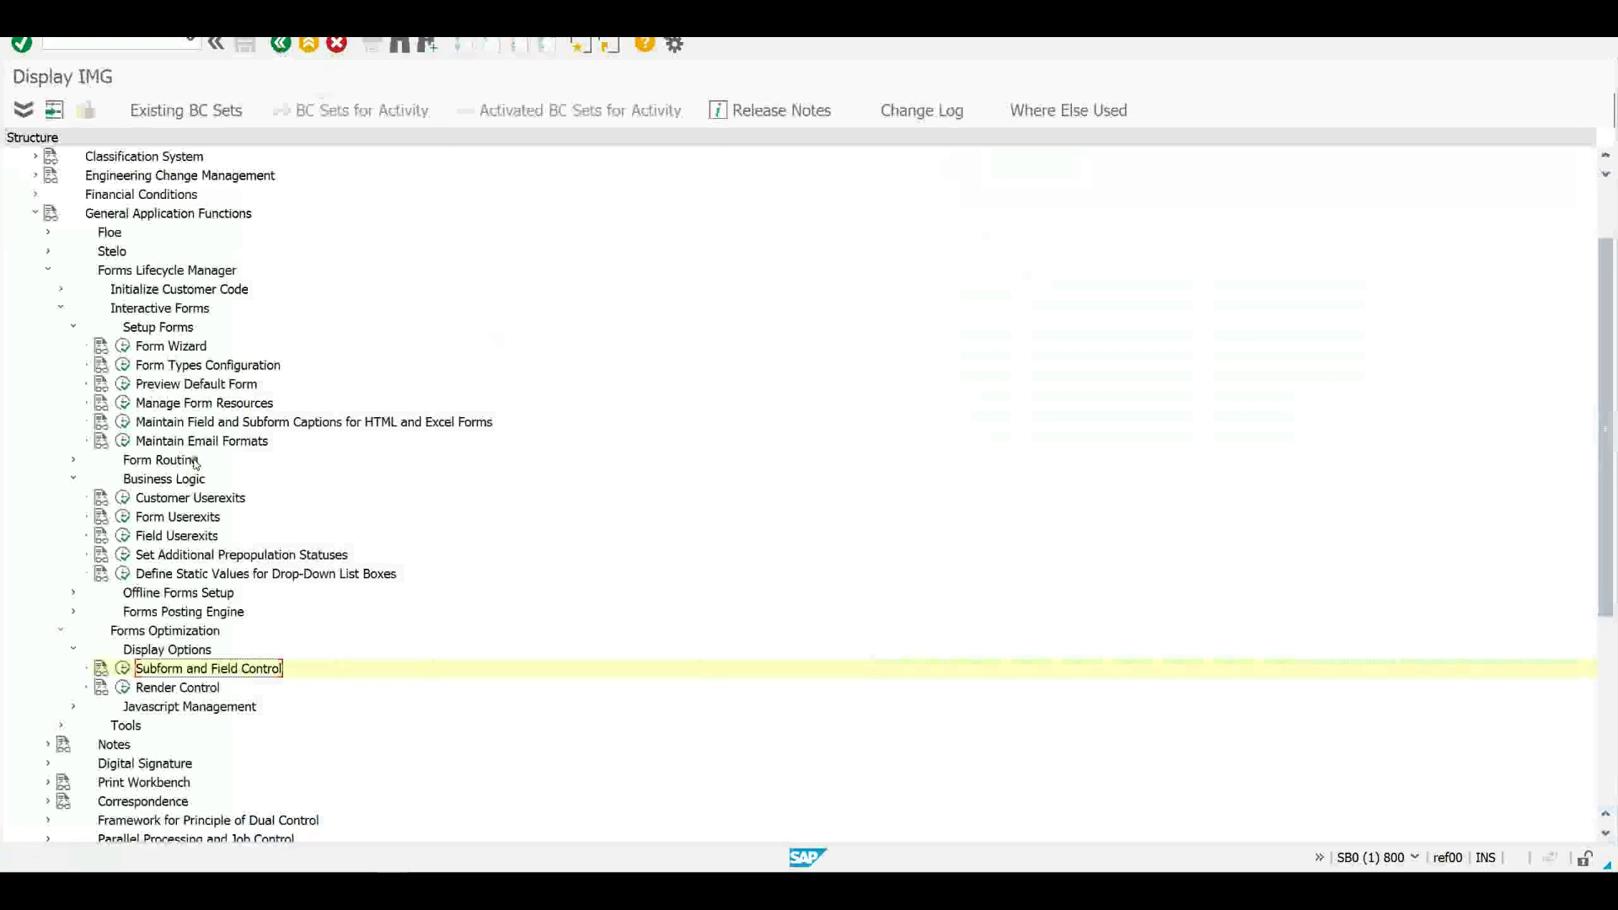
Run Business Logic > Form Userexits restricted to form type zt05.
{"action": "left_click", "coordinate": [188, 478]}
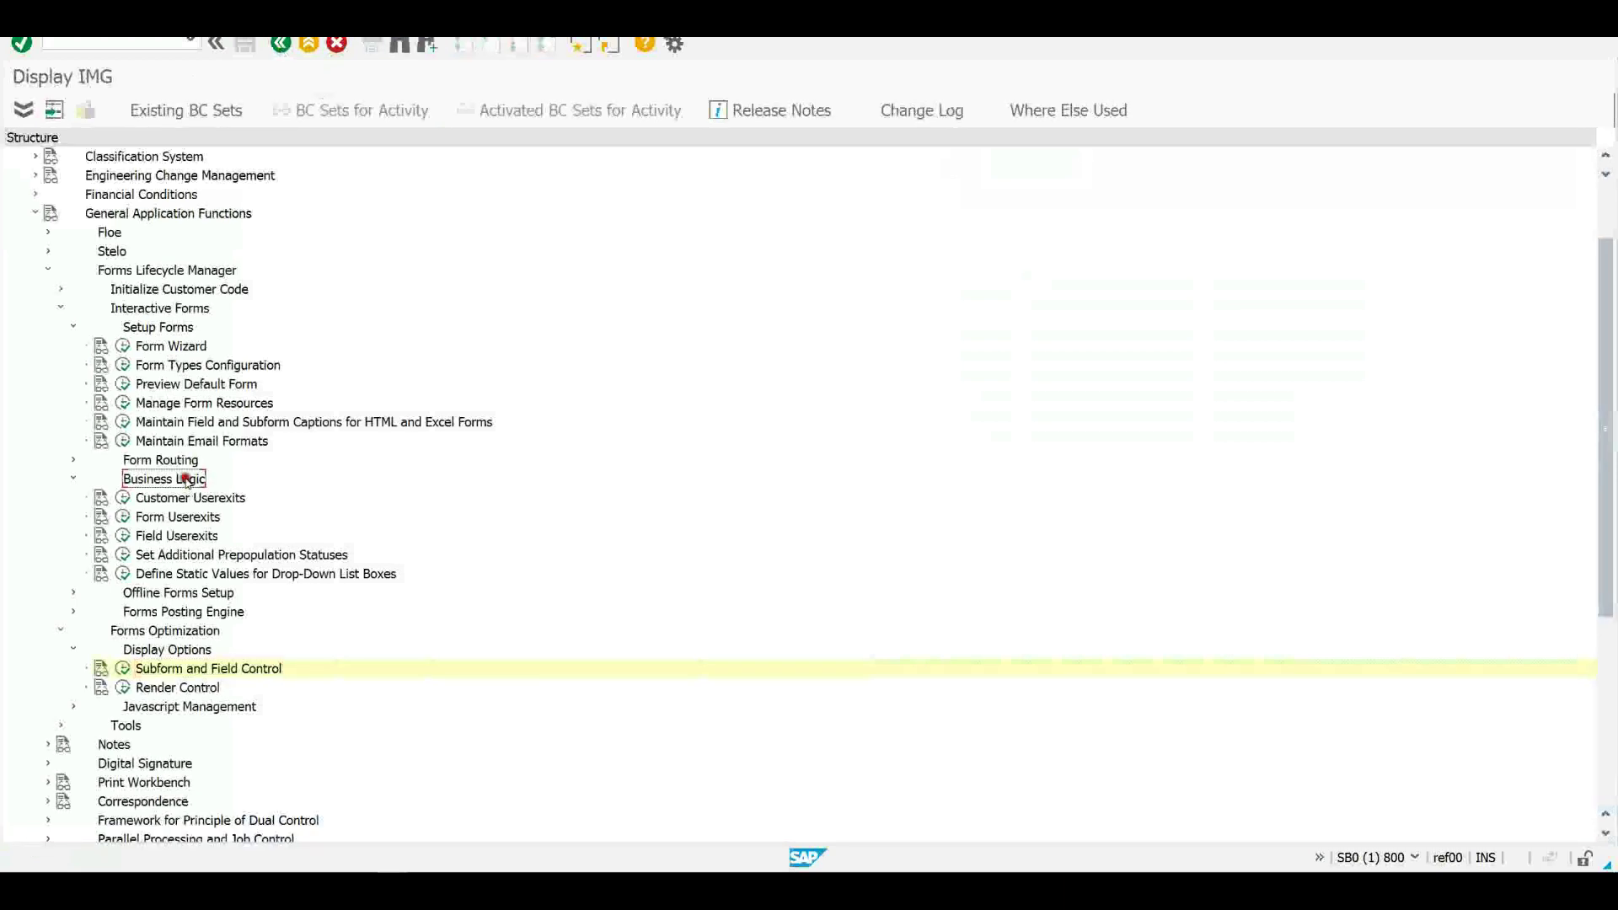
{"action": "left_click", "coordinate": [133, 519]}
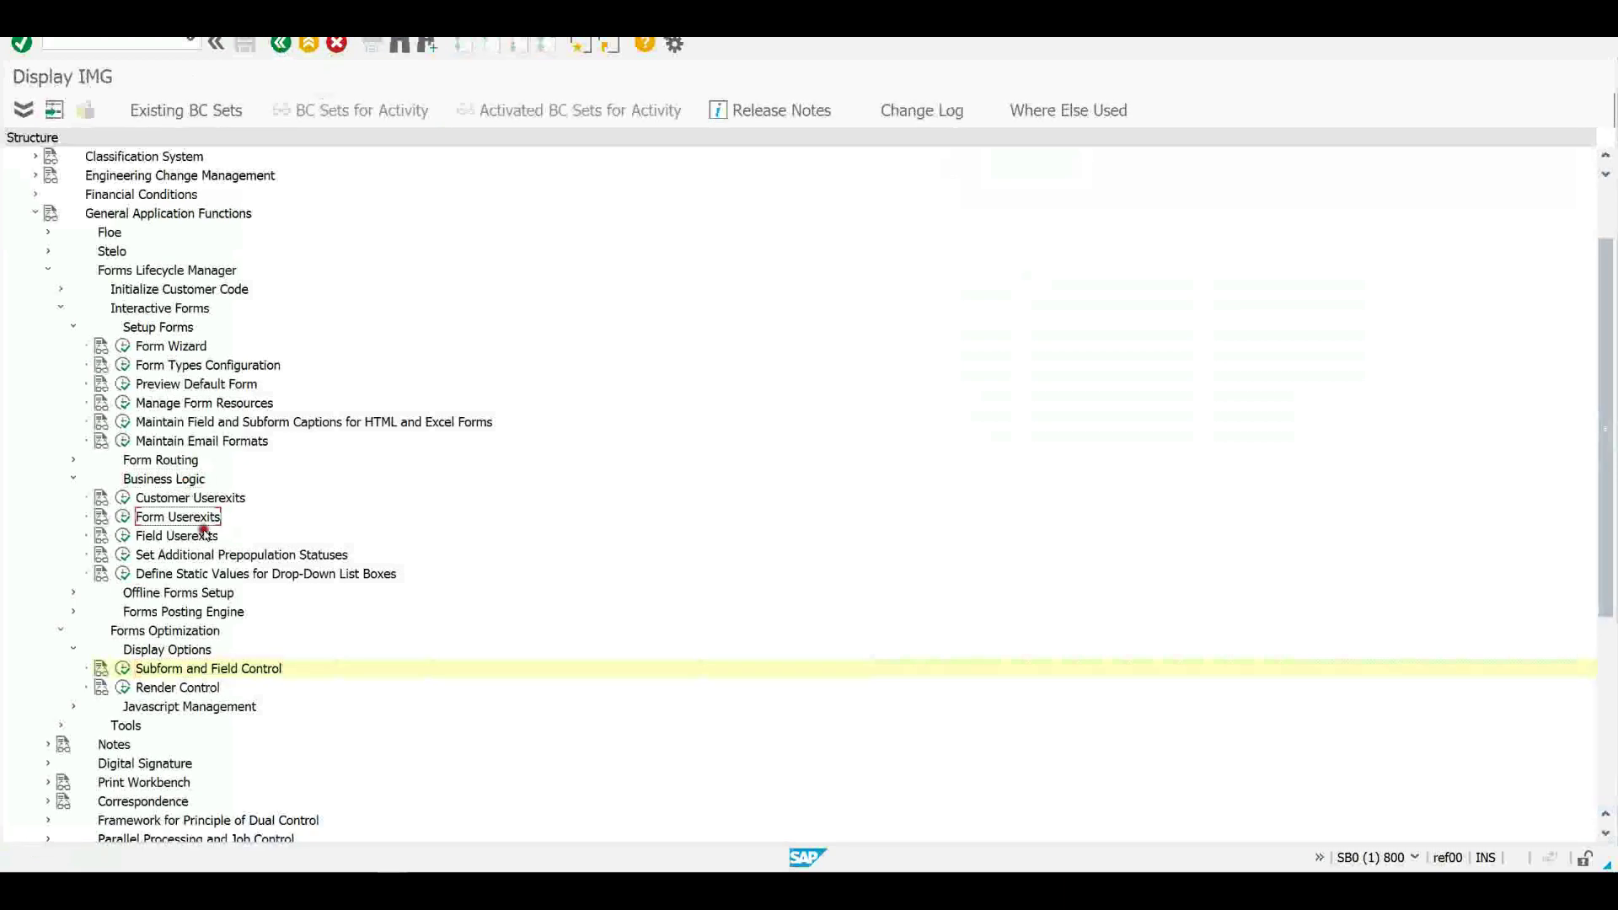
{"action": "left_click", "coordinate": [123, 517]}
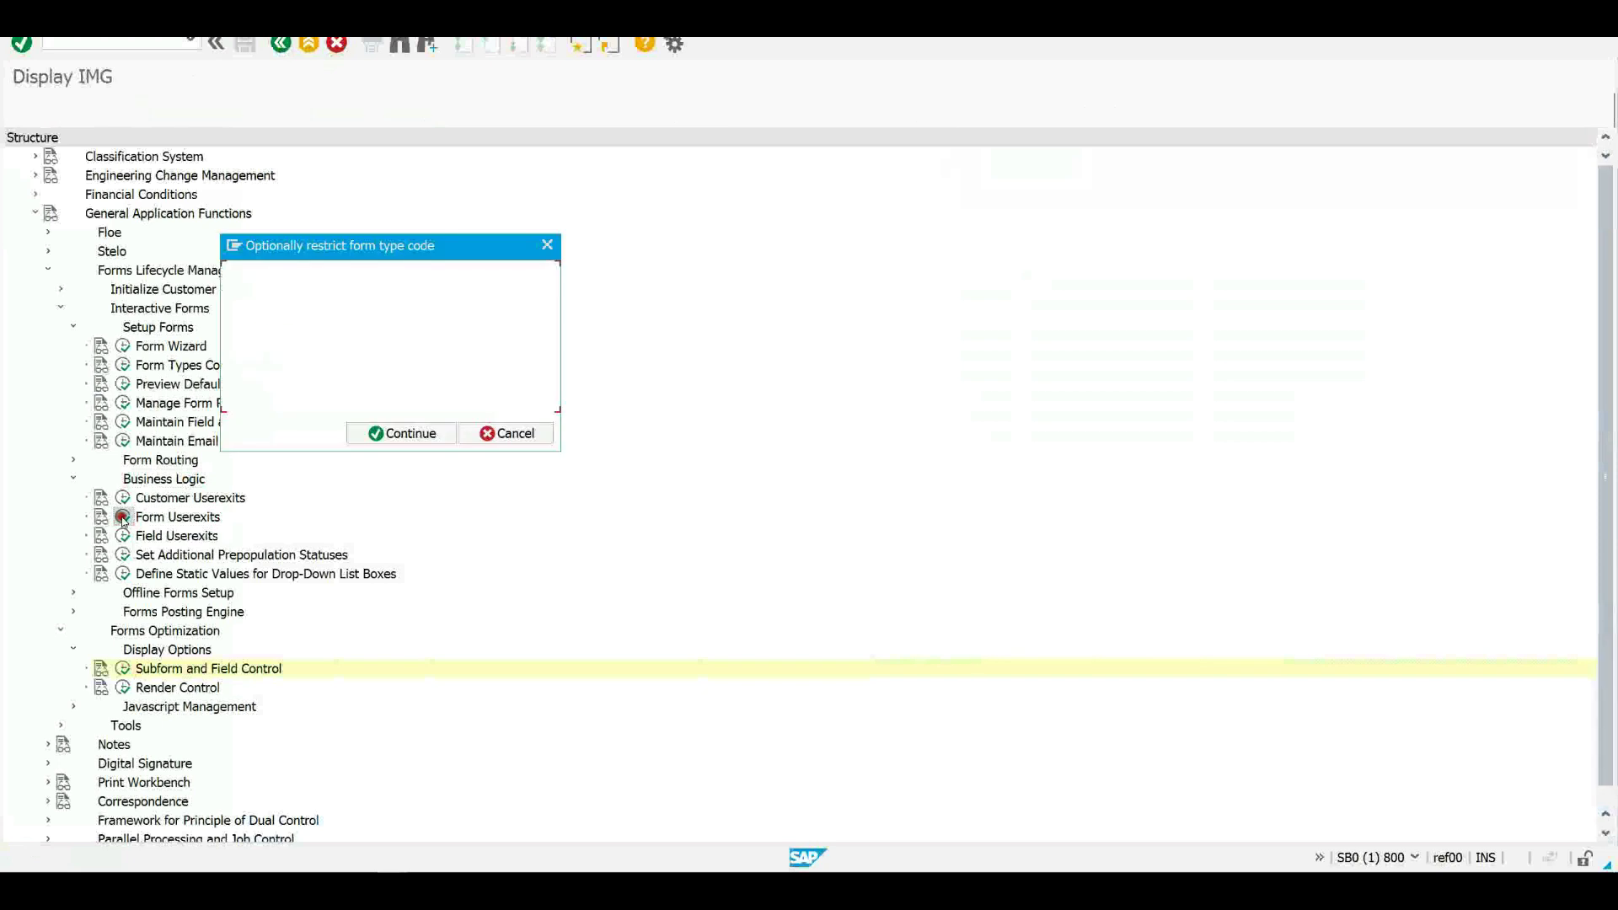
{"action": "type", "text": "zt05"}
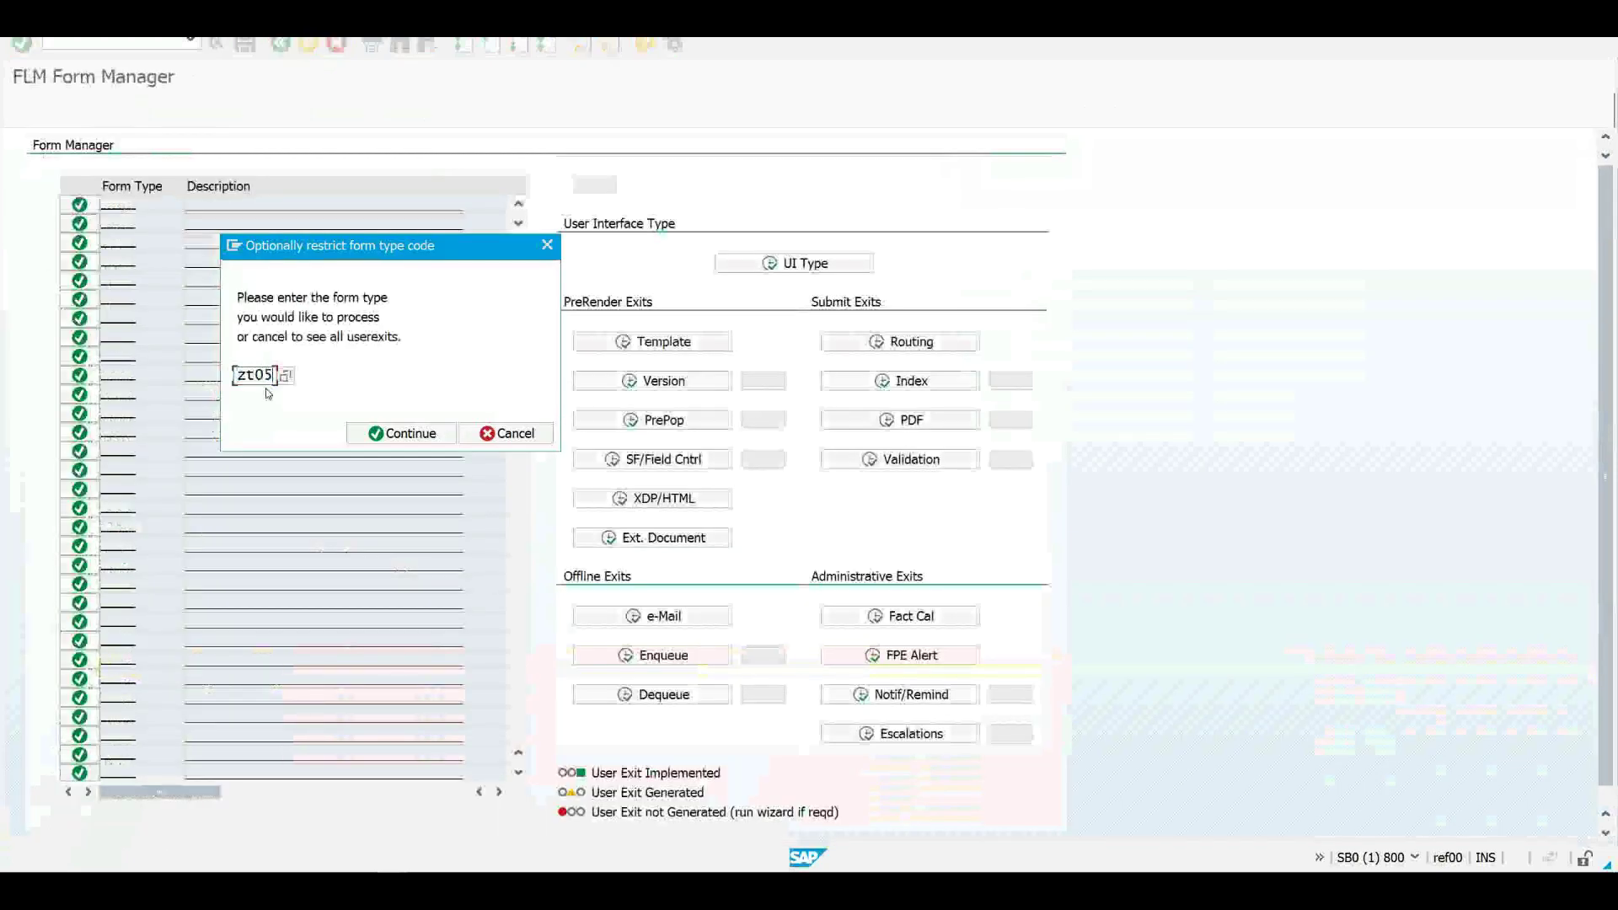
{"action": "key", "text": "Return"}
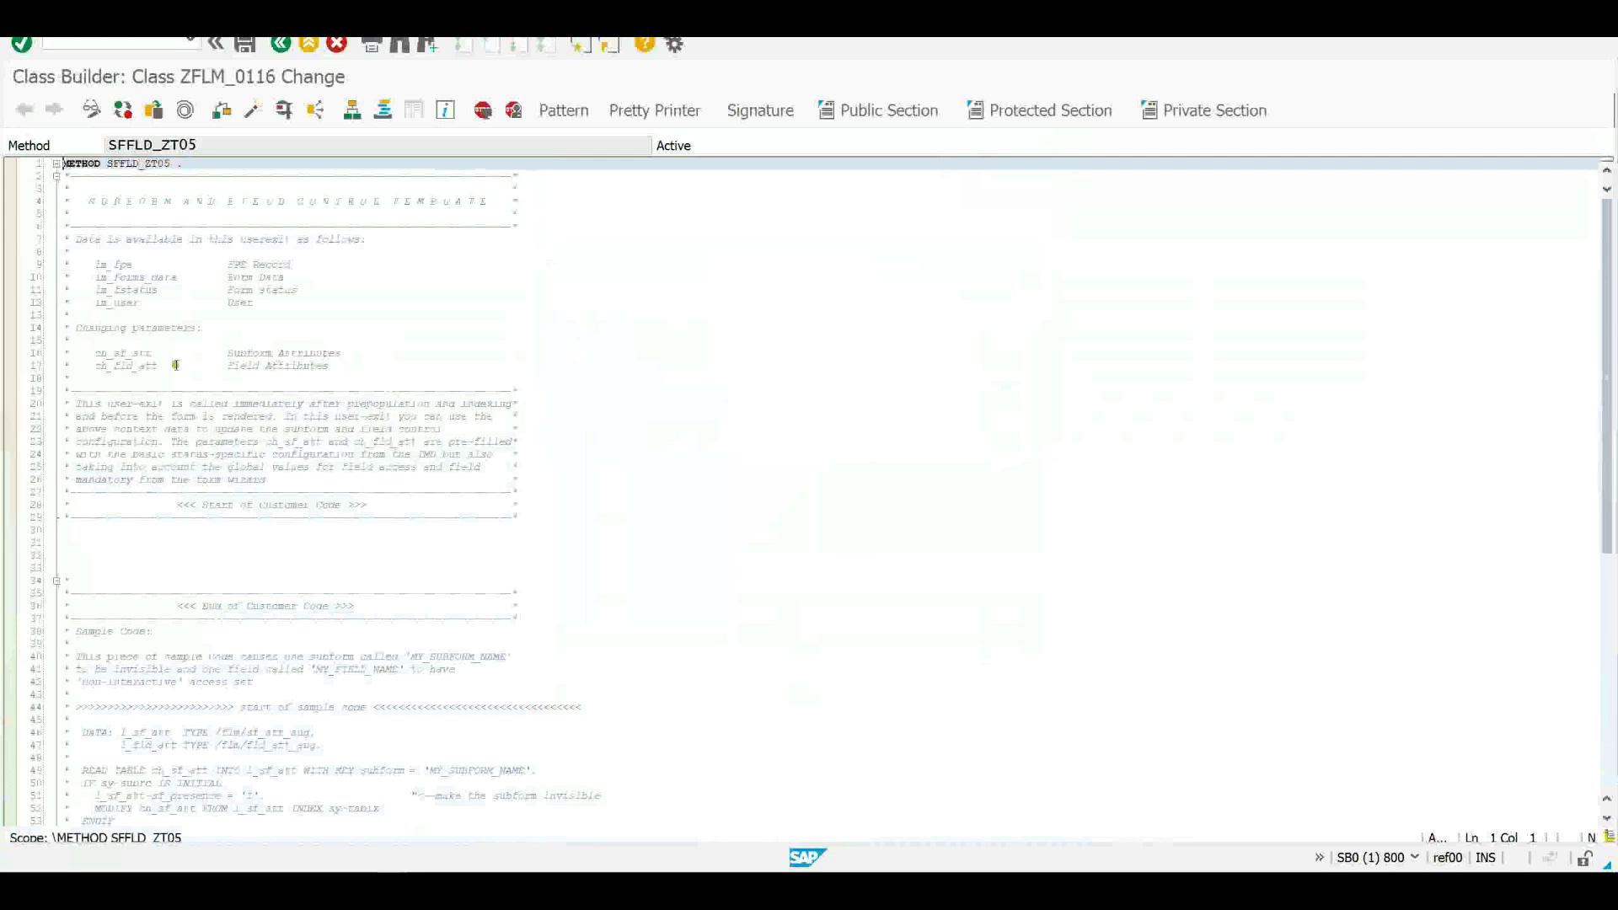
Review the userexit sample code, then go back to the FLM Form Manager for ZT05 Arch Progressive Guidance.
{"action": "left_click", "coordinate": [172, 545]}
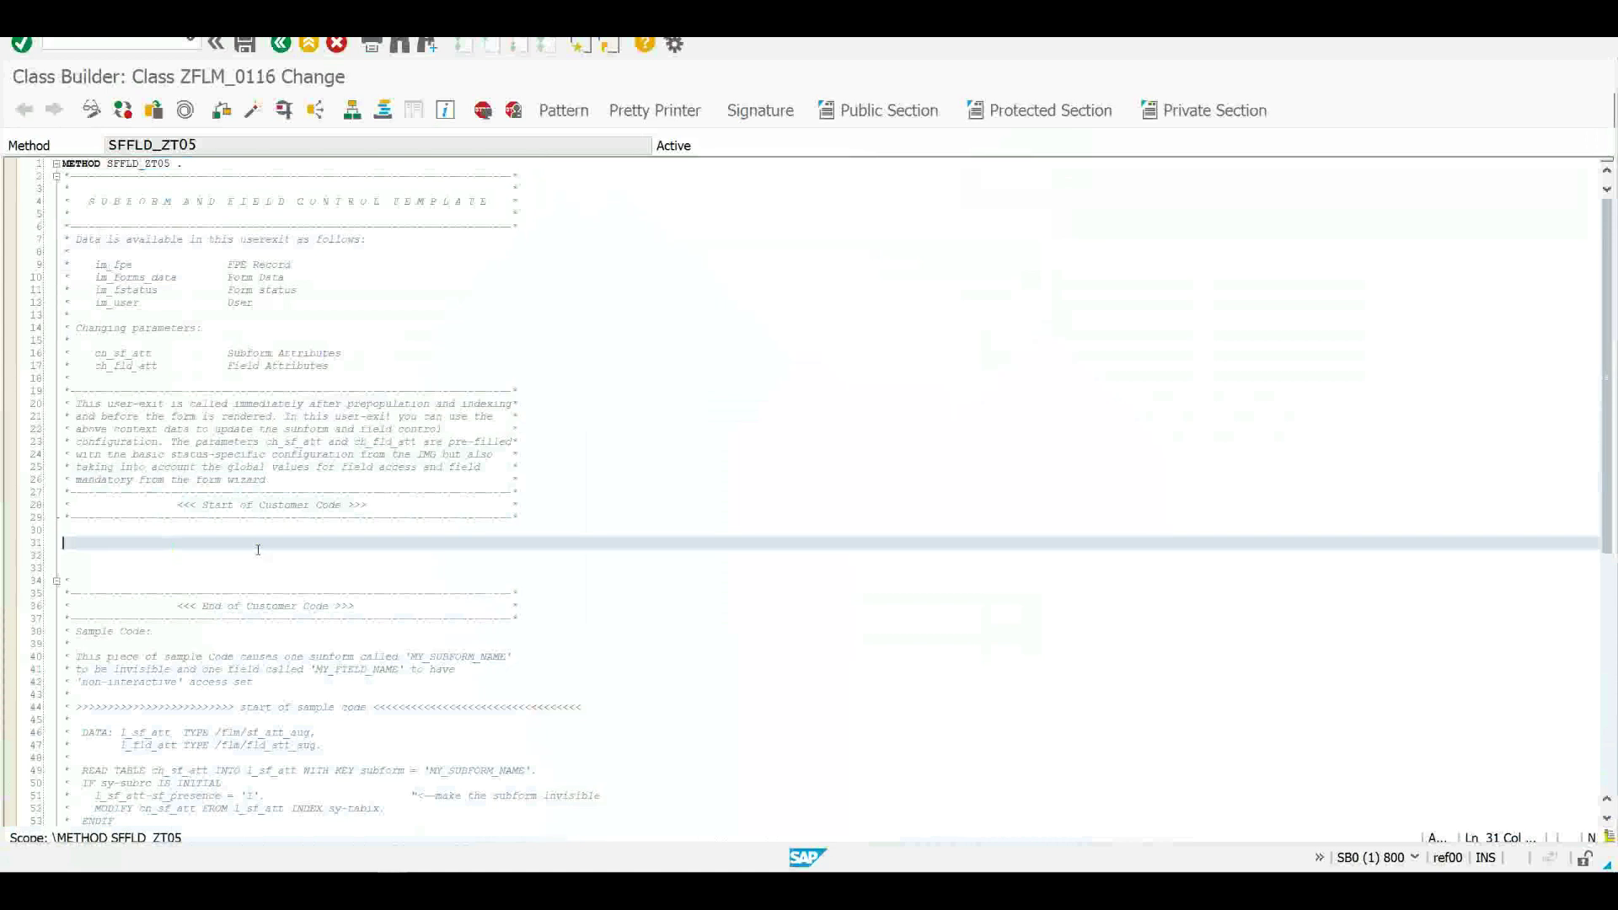
{"action": "scroll", "coordinate": [258, 549], "scroll_direction": "down", "scroll_amount": 3}
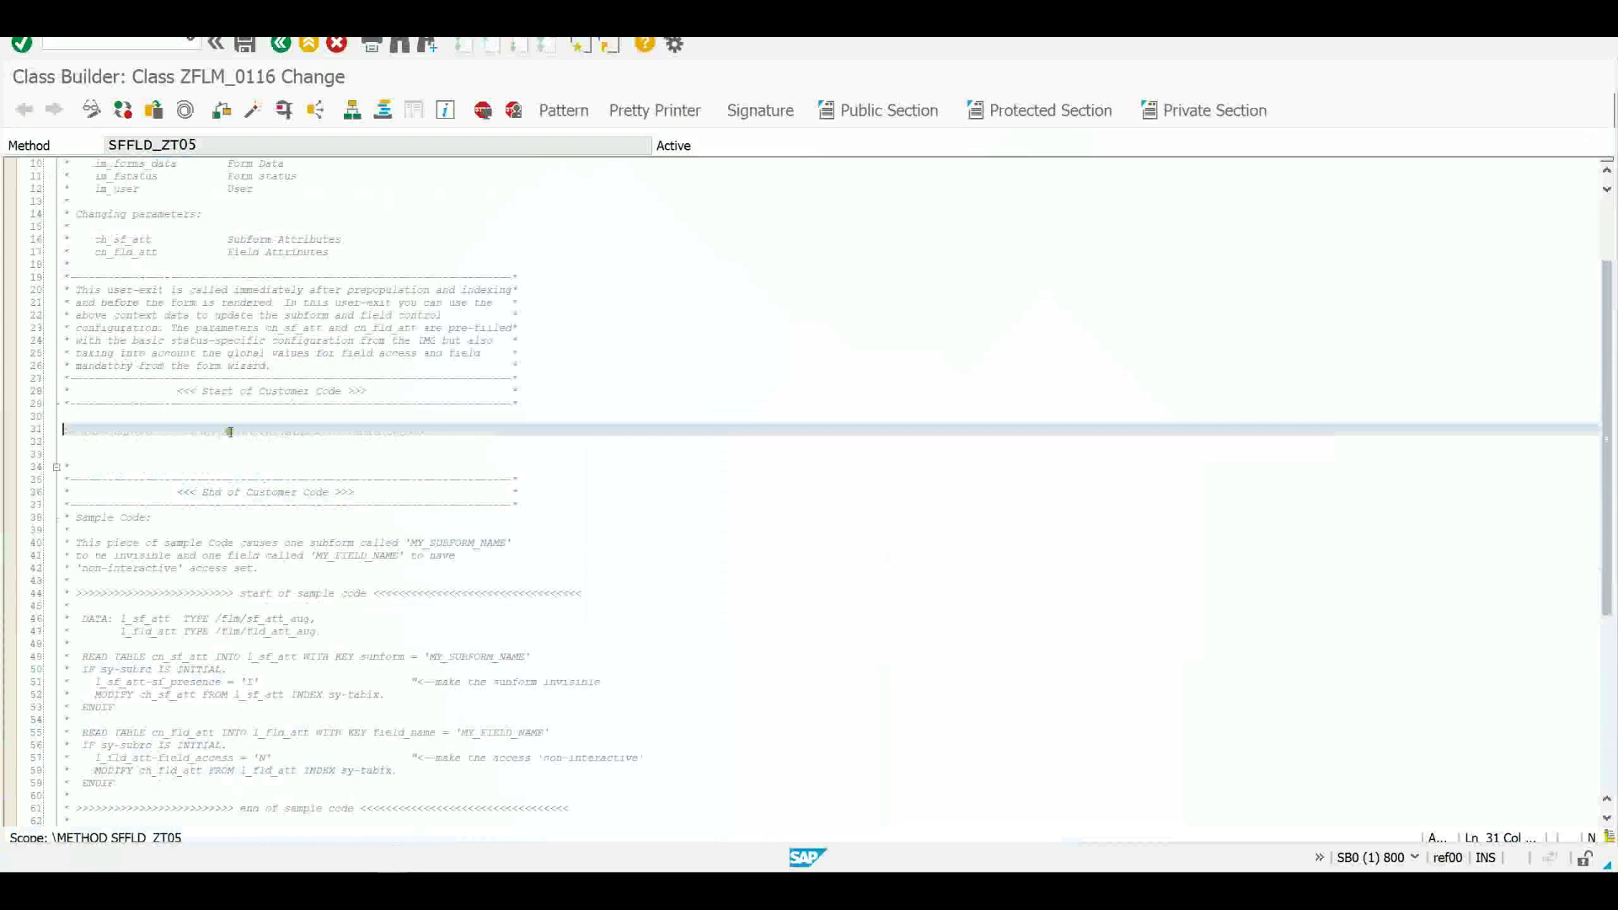
{"action": "scroll", "coordinate": [230, 432], "scroll_direction": "down", "scroll_amount": 1}
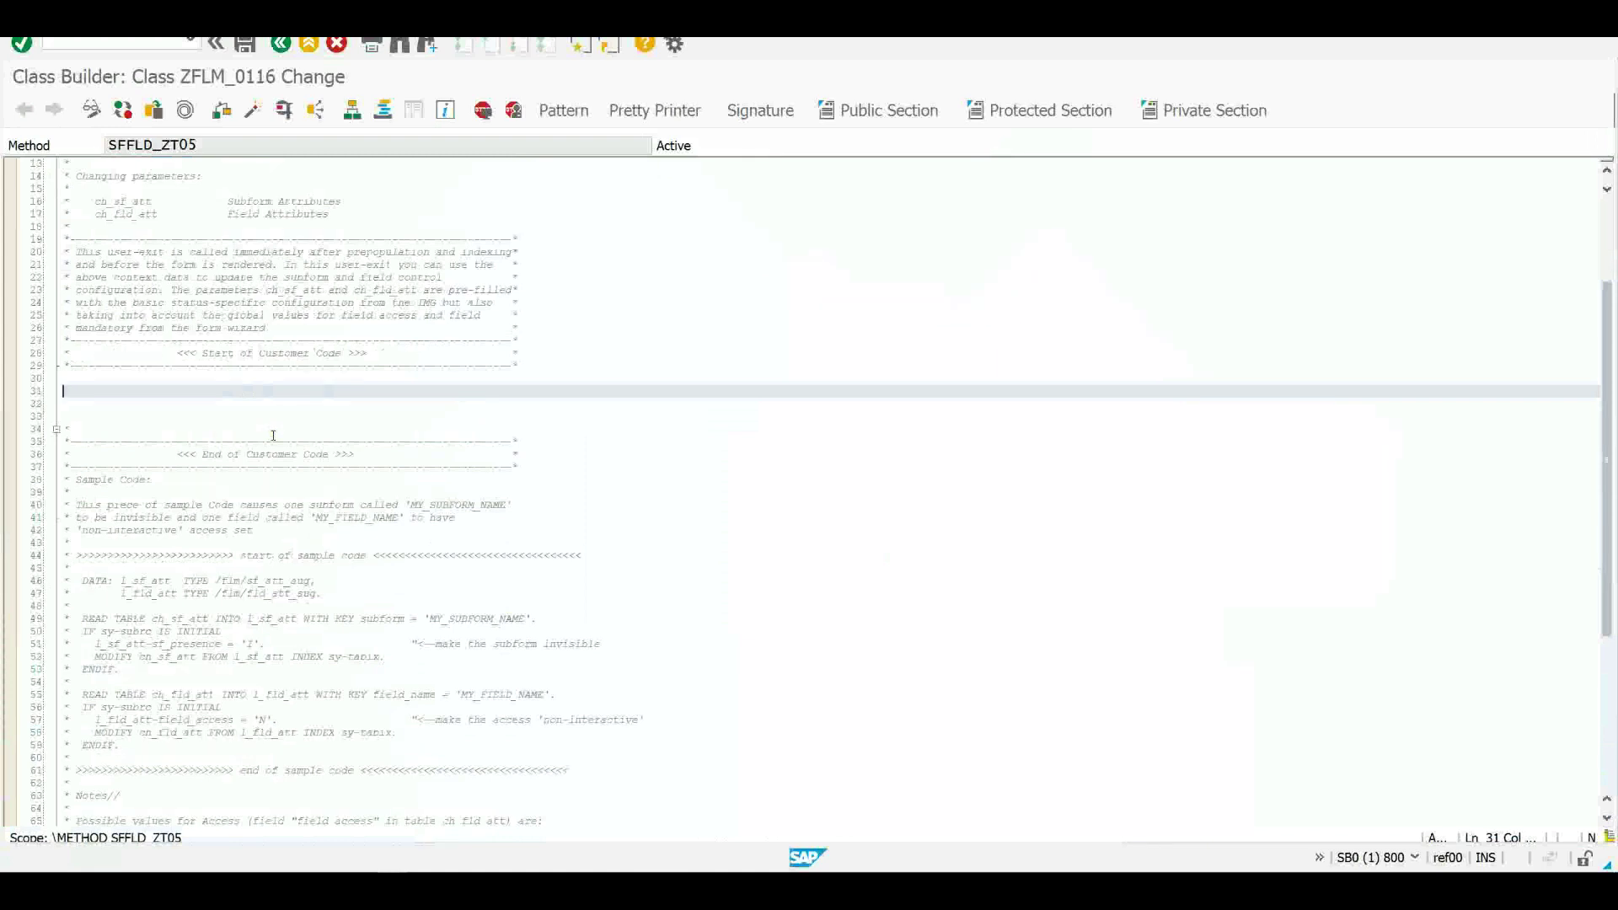
{"action": "scroll", "coordinate": [273, 435], "scroll_direction": "down", "scroll_amount": 3}
{"action": "scroll", "coordinate": [273, 435], "scroll_direction": "down", "scroll_amount": 4}
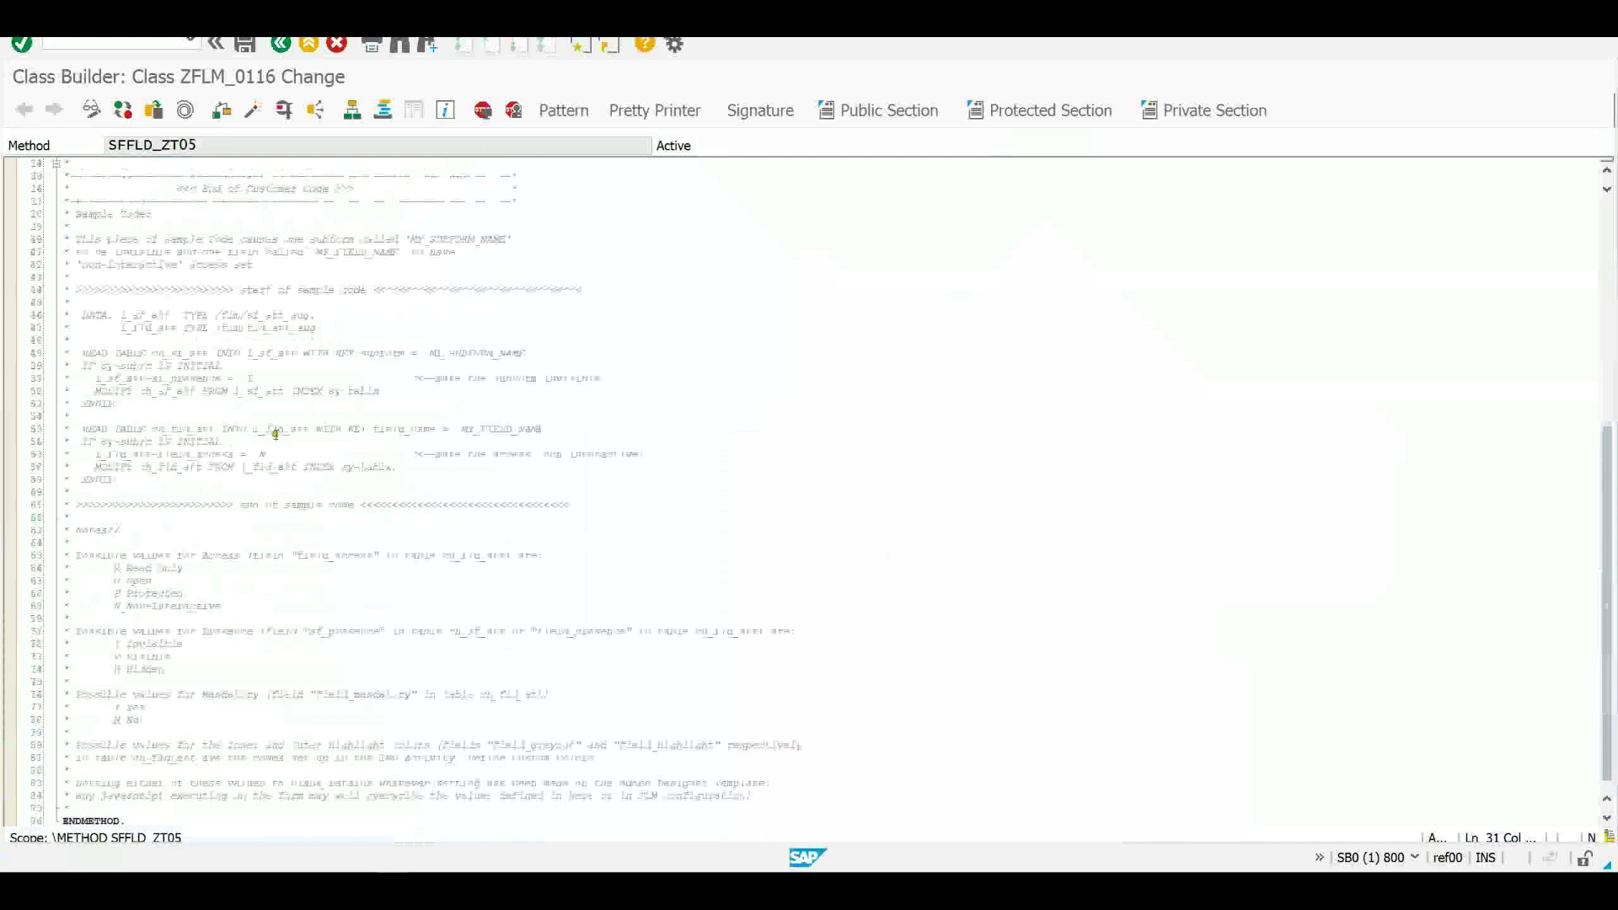
{"action": "scroll", "coordinate": [274, 435], "scroll_direction": "up", "scroll_amount": 10}
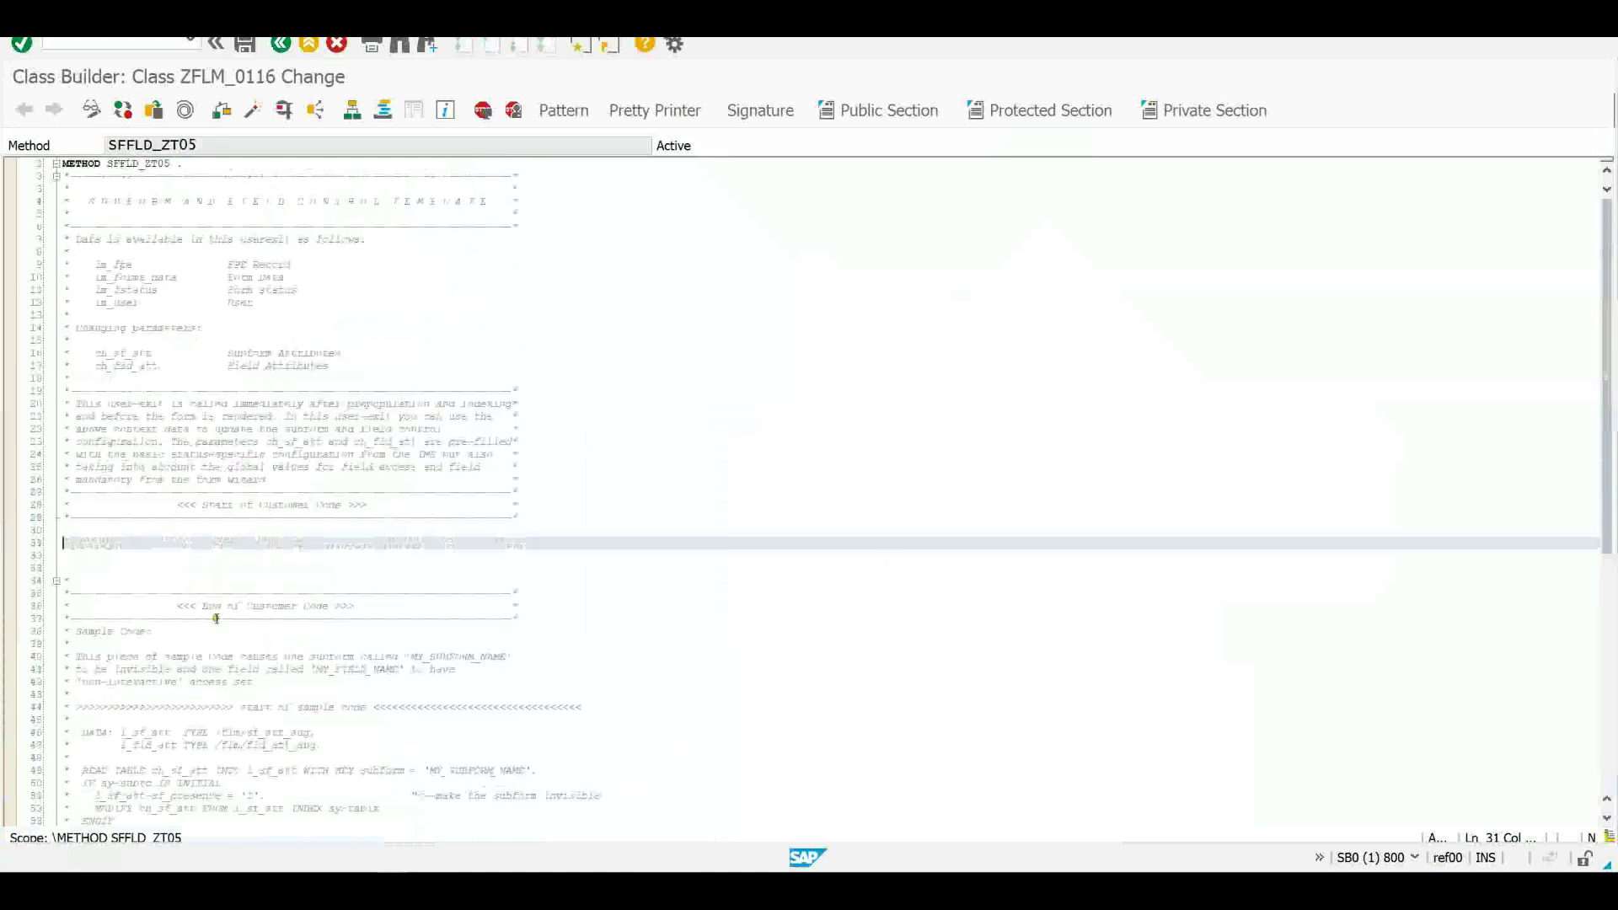
{"action": "left_click", "coordinate": [276, 53]}
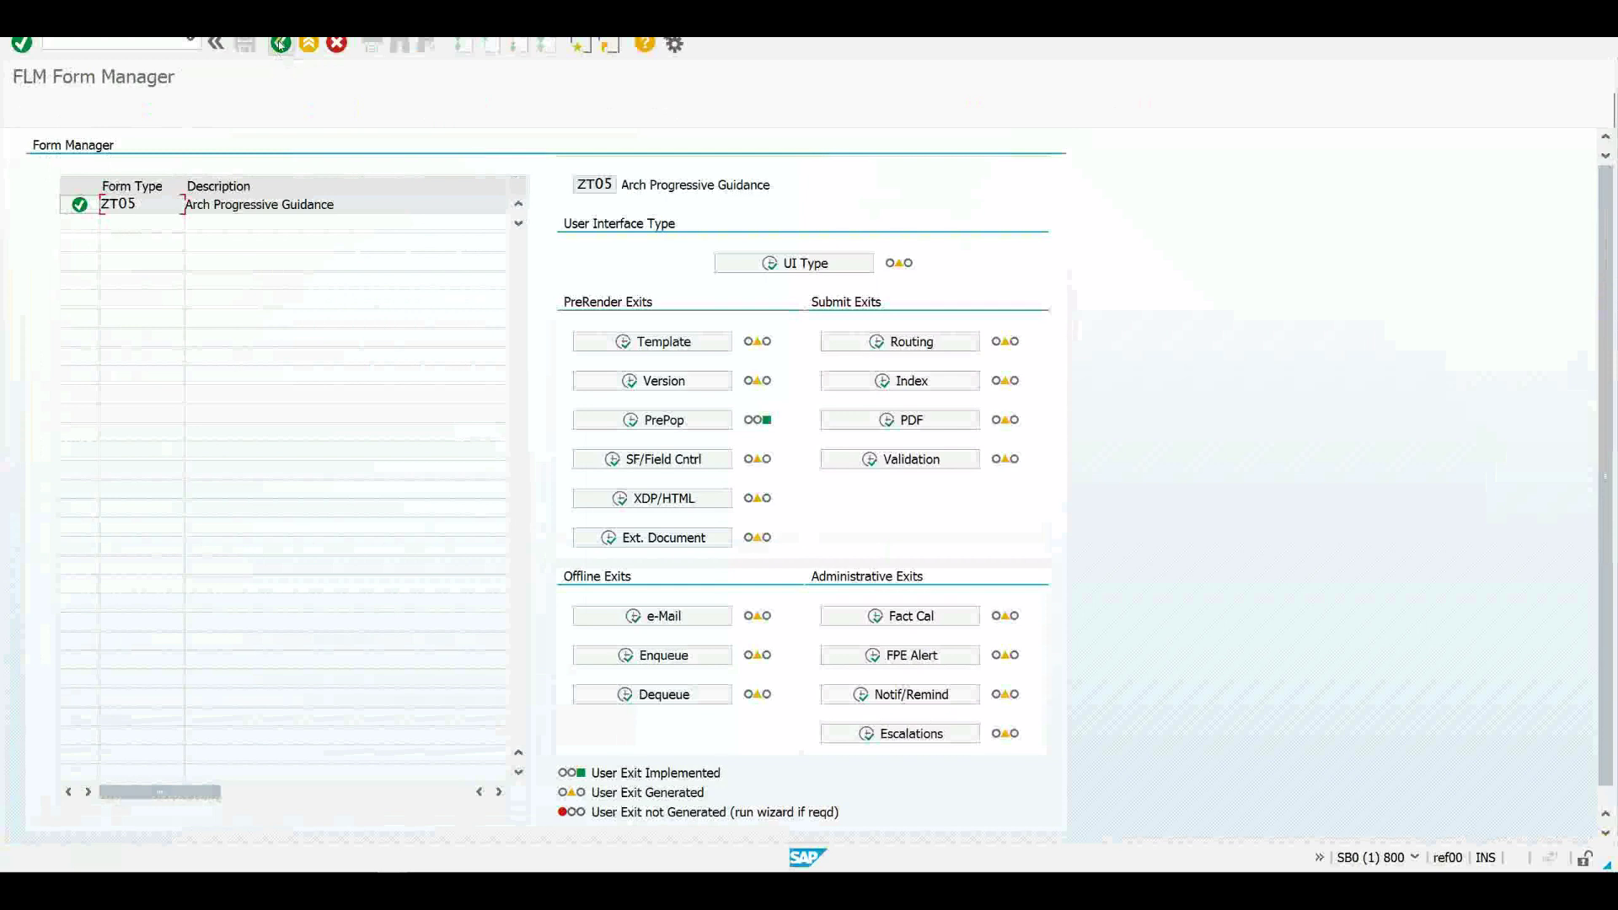
Back out of the Form Manager to the IMG tree and switch to the Arch form window.
{"action": "left_click", "coordinate": [280, 43]}
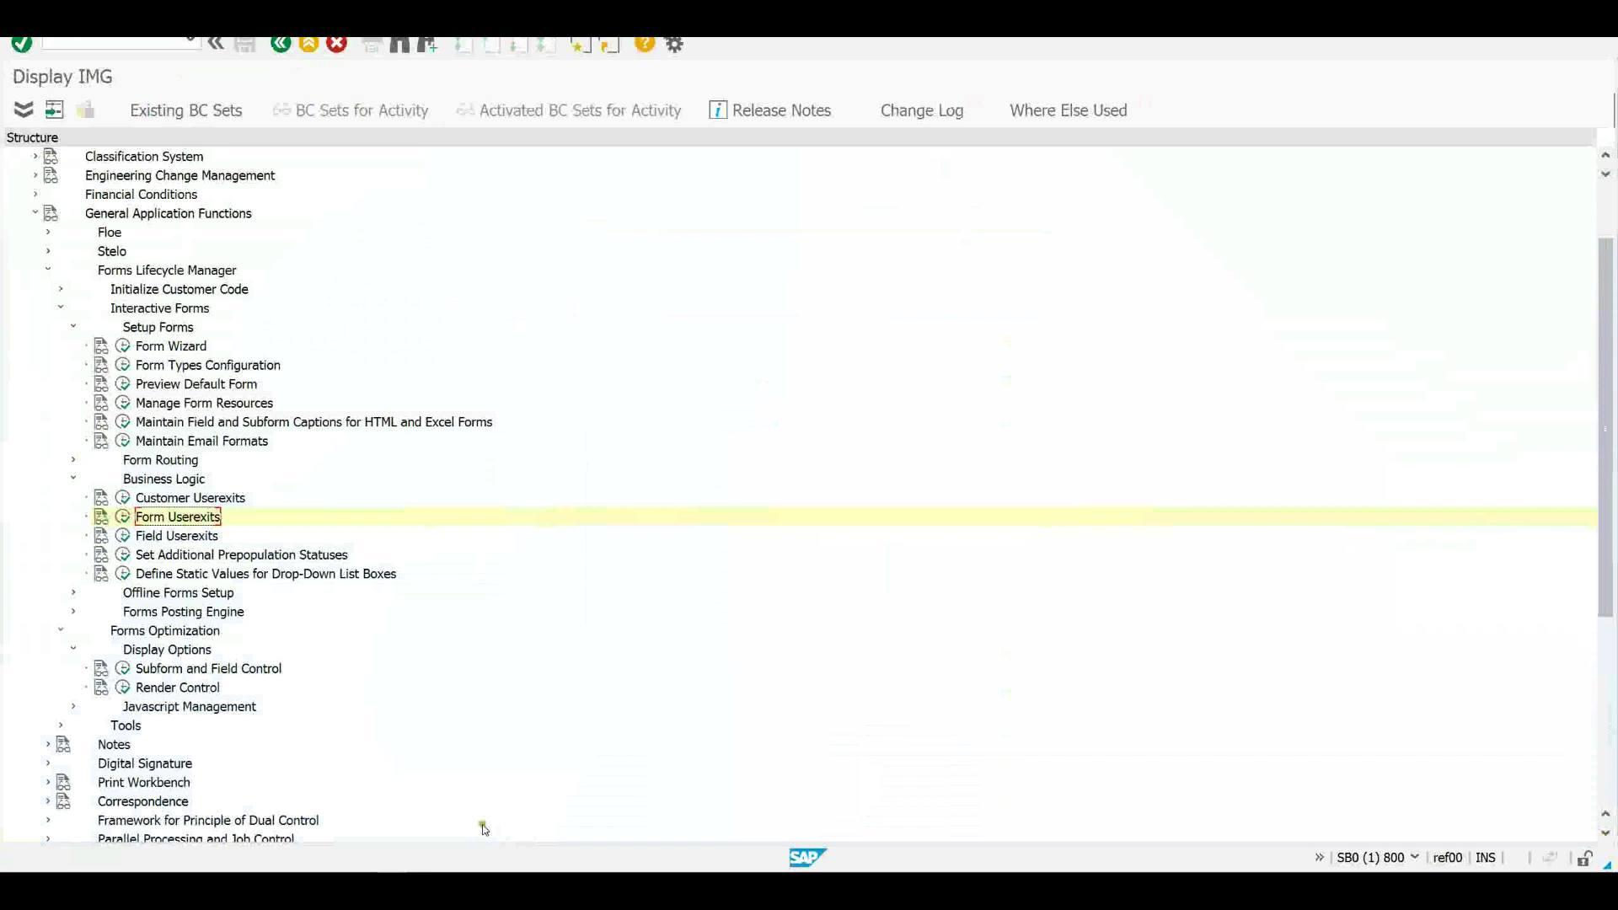
{"action": "left_click", "coordinate": [605, 768]}
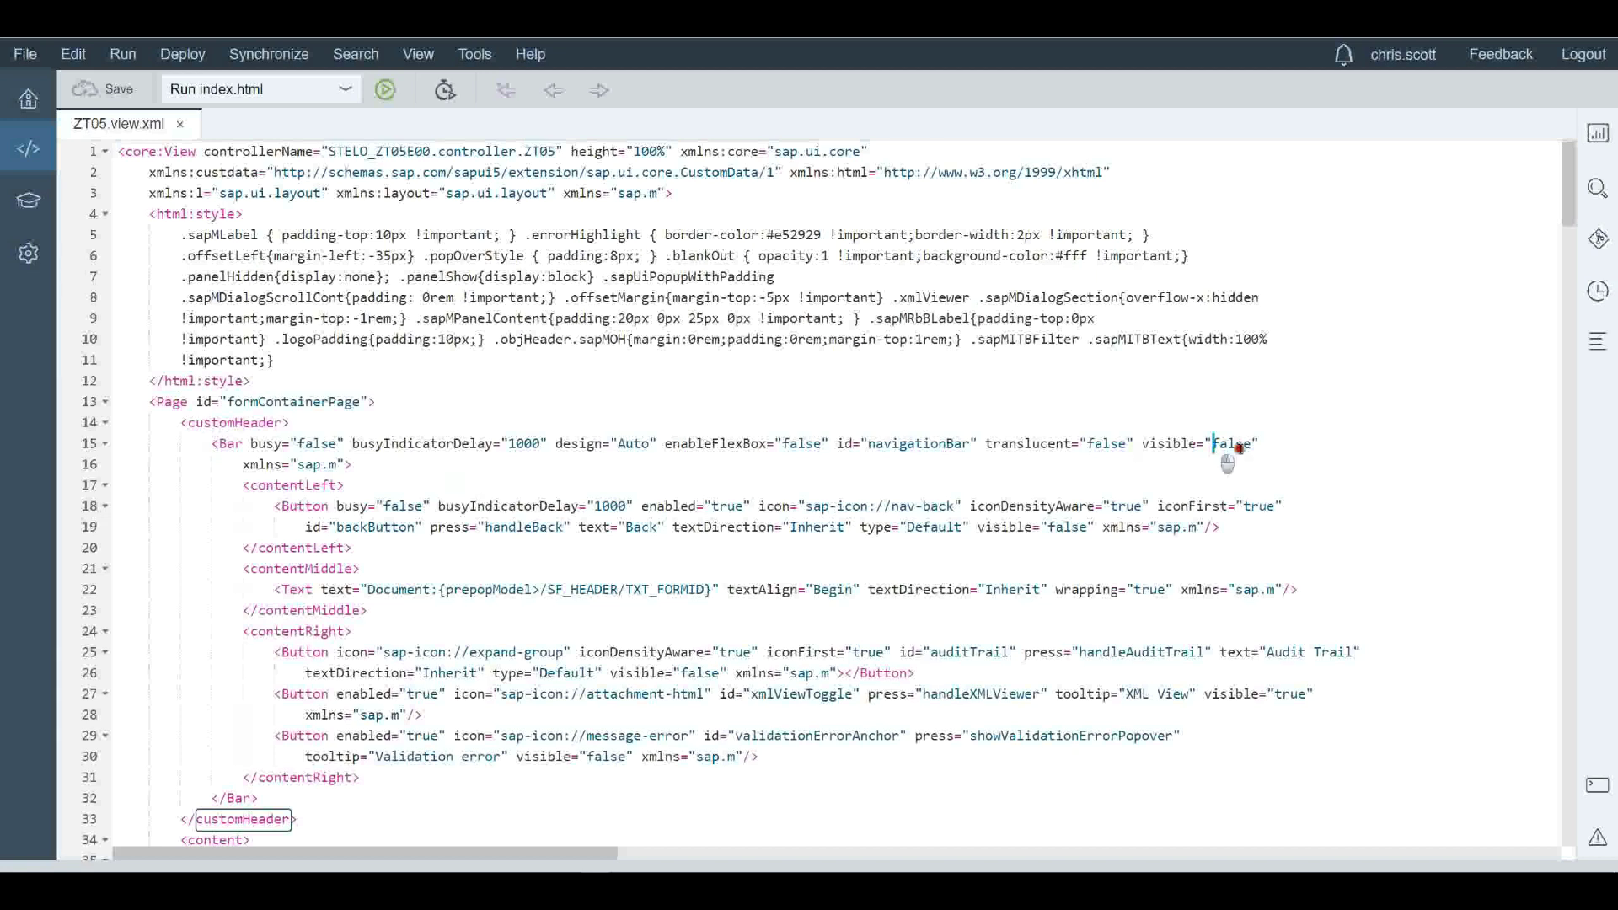
Change the navigationBar's visible value from false to true in ZT05.view.xml and save.
{"action": "left_click_drag", "start_coordinate": [1215, 446], "coordinate": [1251, 446]}
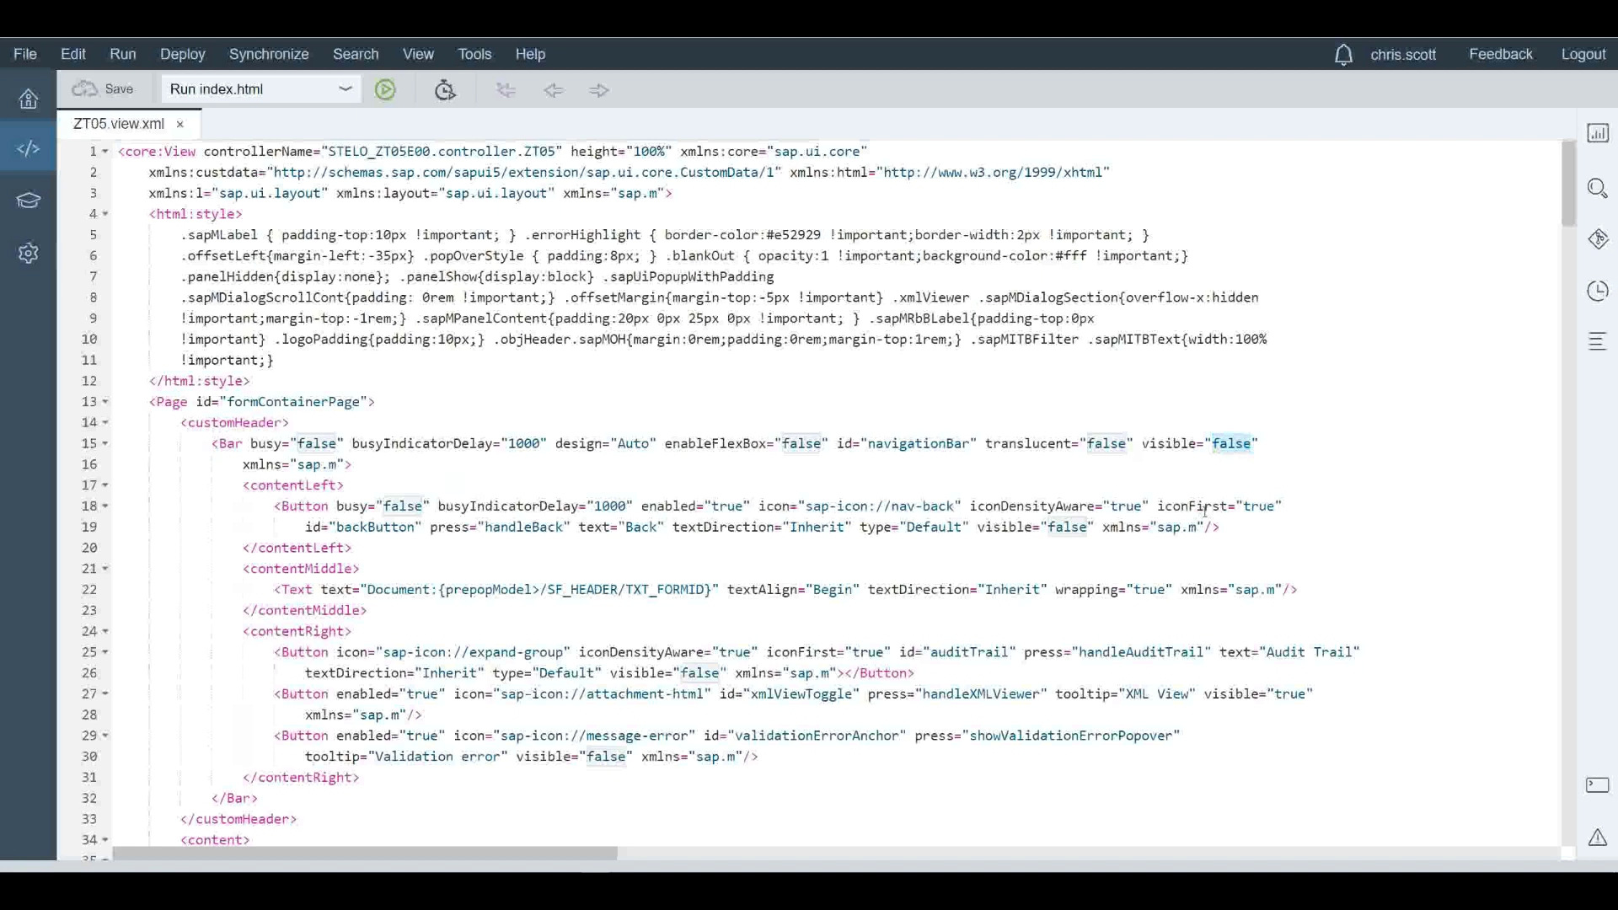
{"action": "type", "text": "true"}
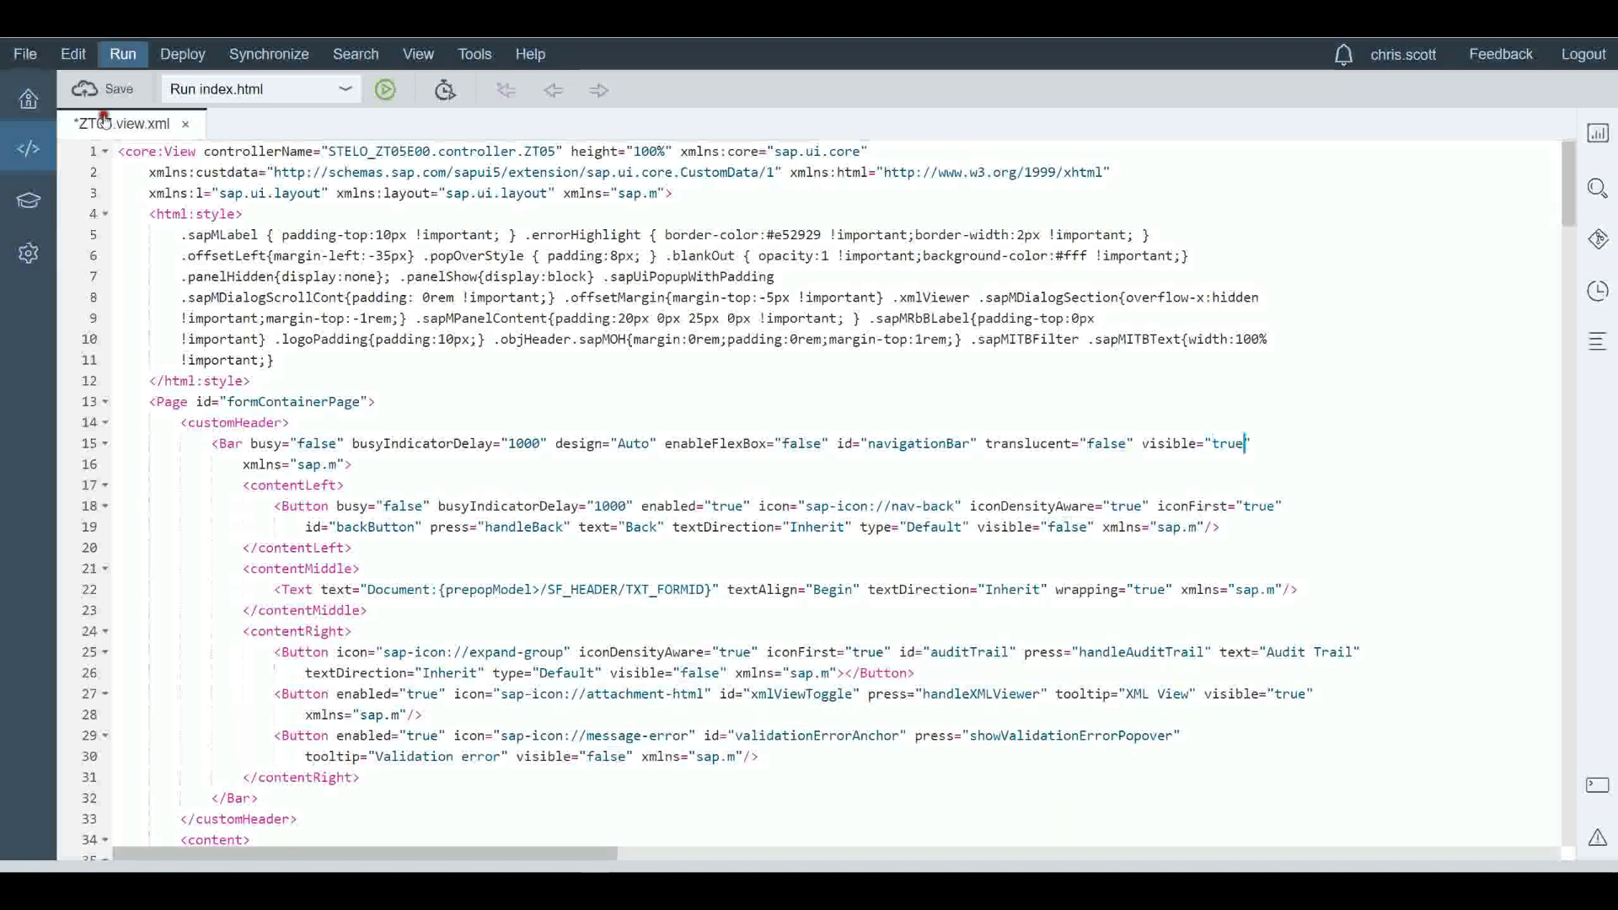
{"action": "left_click", "coordinate": [113, 91]}
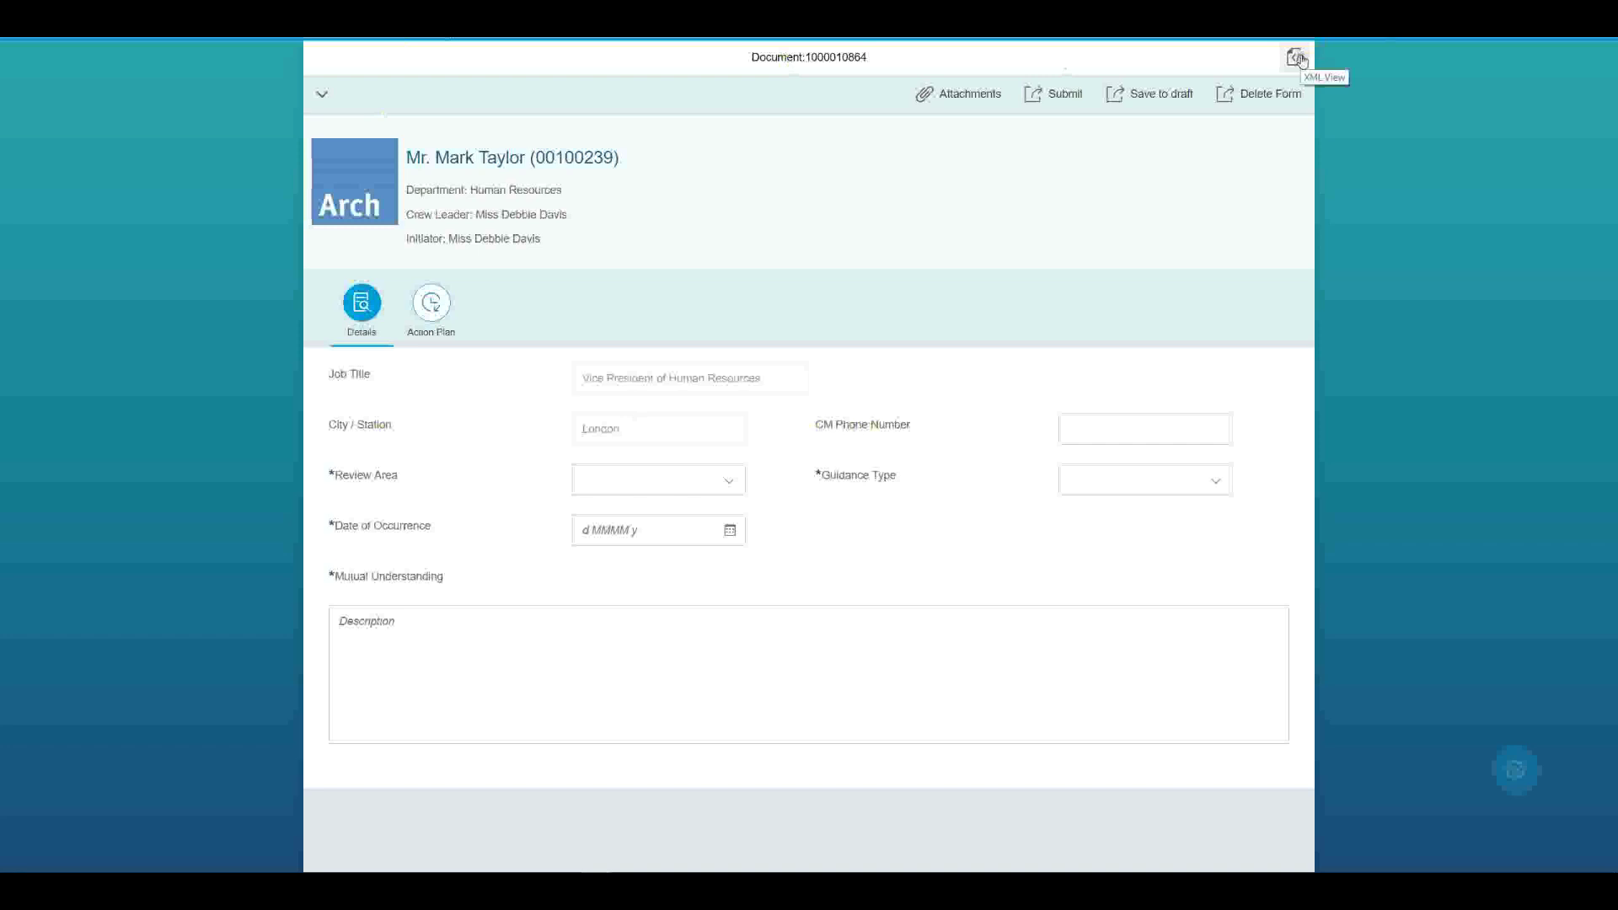
Open the re-rendered form's XML Data View in the Developer Console.
{"action": "left_click", "coordinate": [1298, 57]}
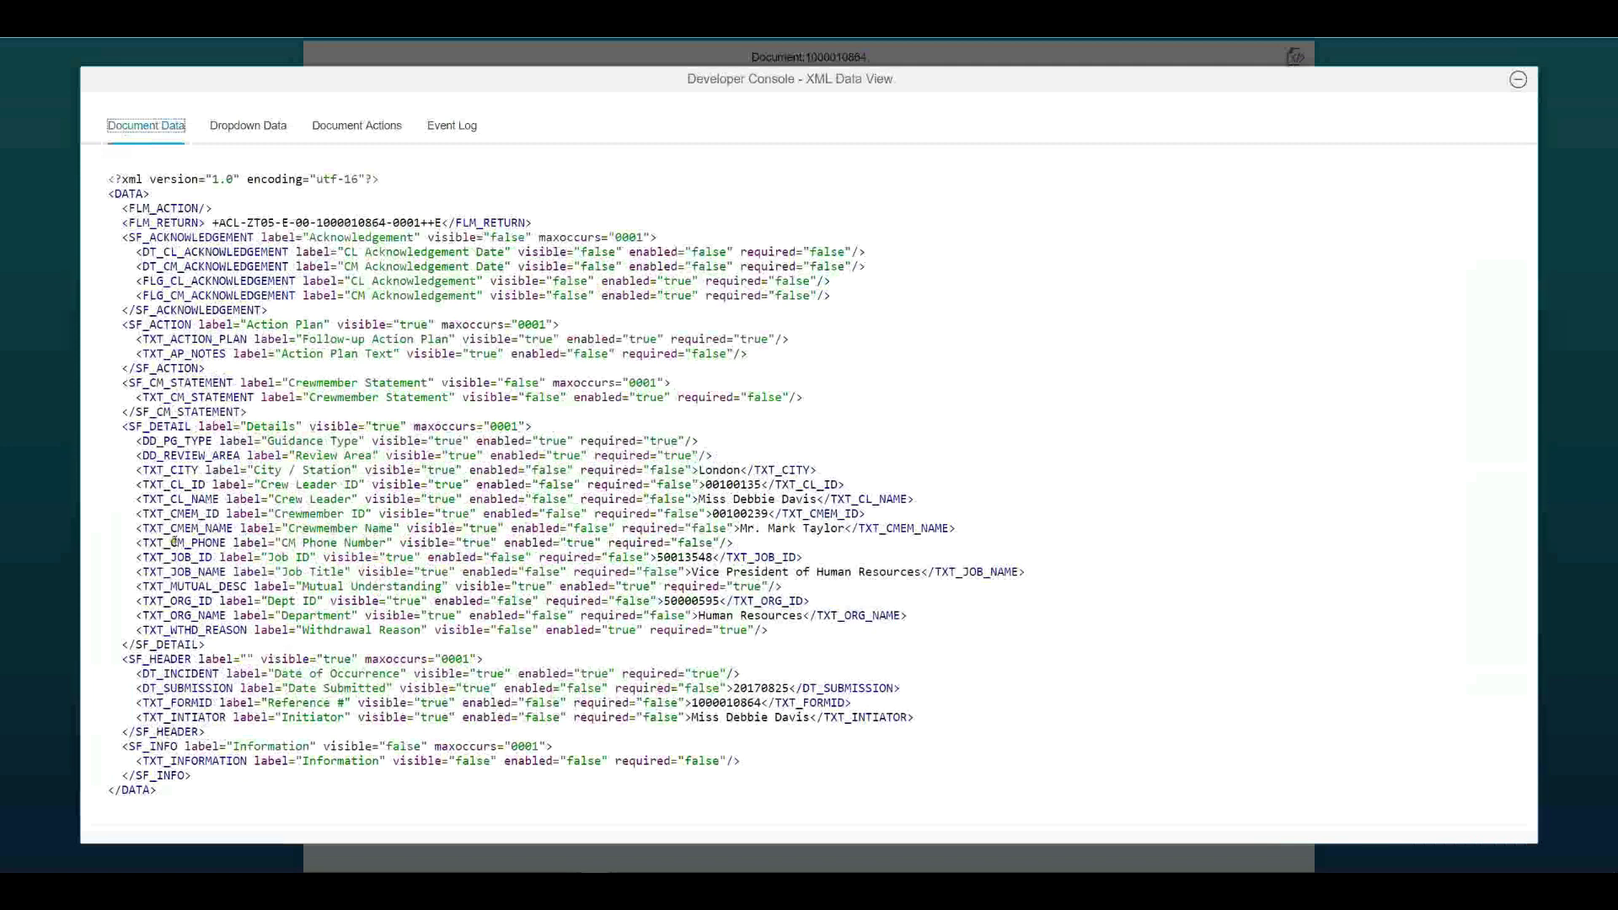
{"action": "left_click_drag", "start_coordinate": [134, 542], "coordinate": [169, 544]}
{"action": "left_click", "coordinate": [134, 545]}
{"action": "left_click_drag", "start_coordinate": [136, 544], "coordinate": [742, 544]}
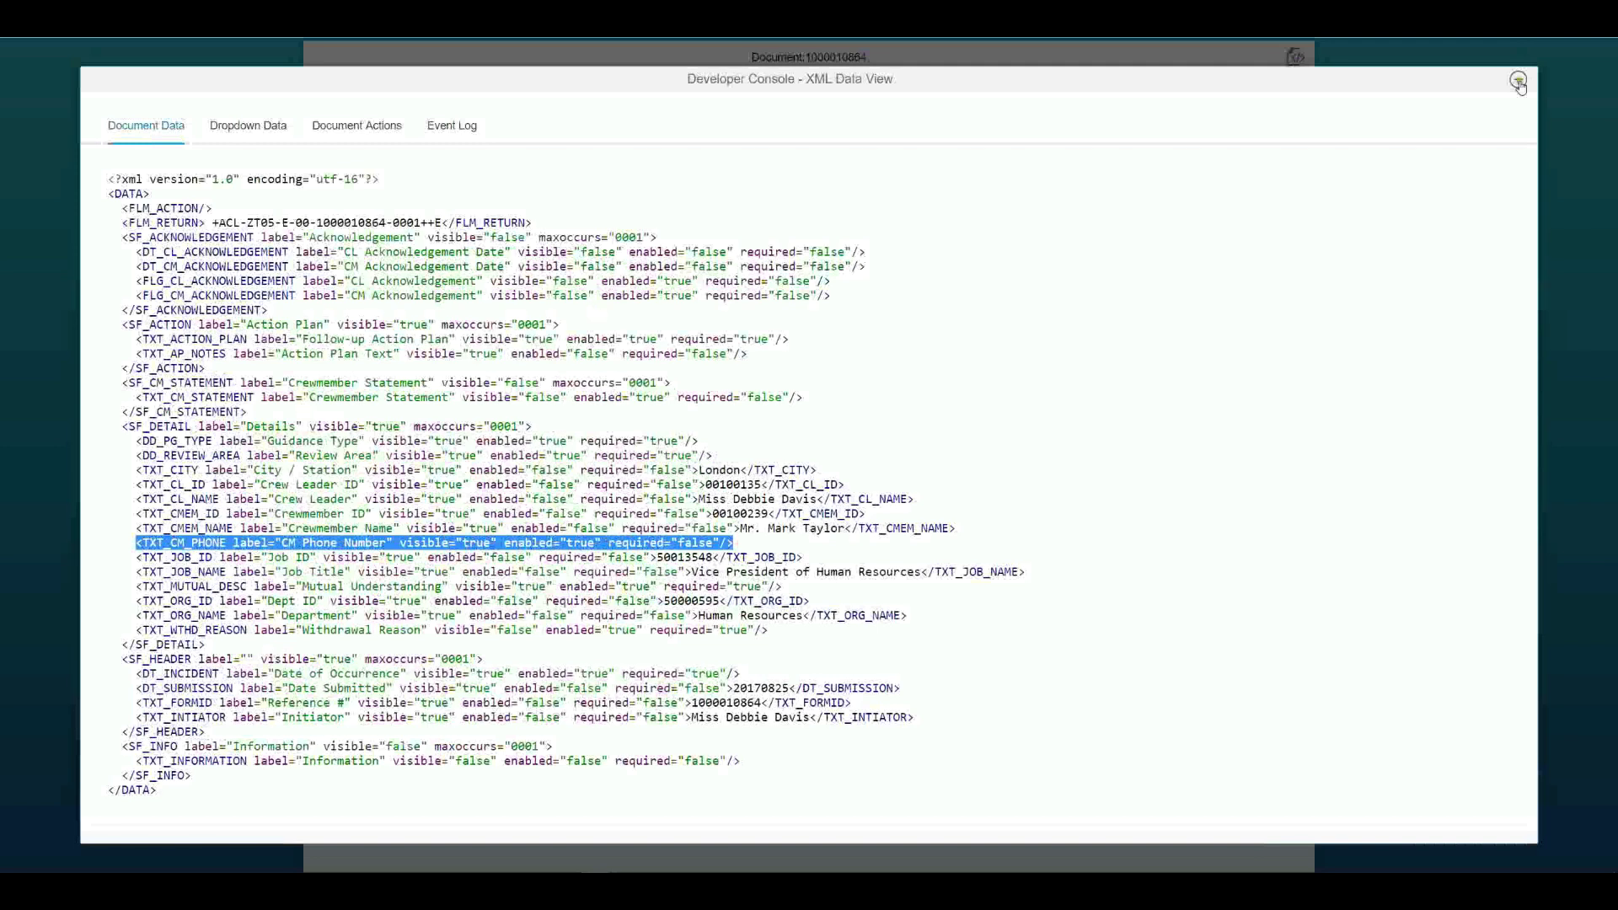
{"action": "left_click", "coordinate": [1336, 206]}
{"action": "key", "text": "Escape"}
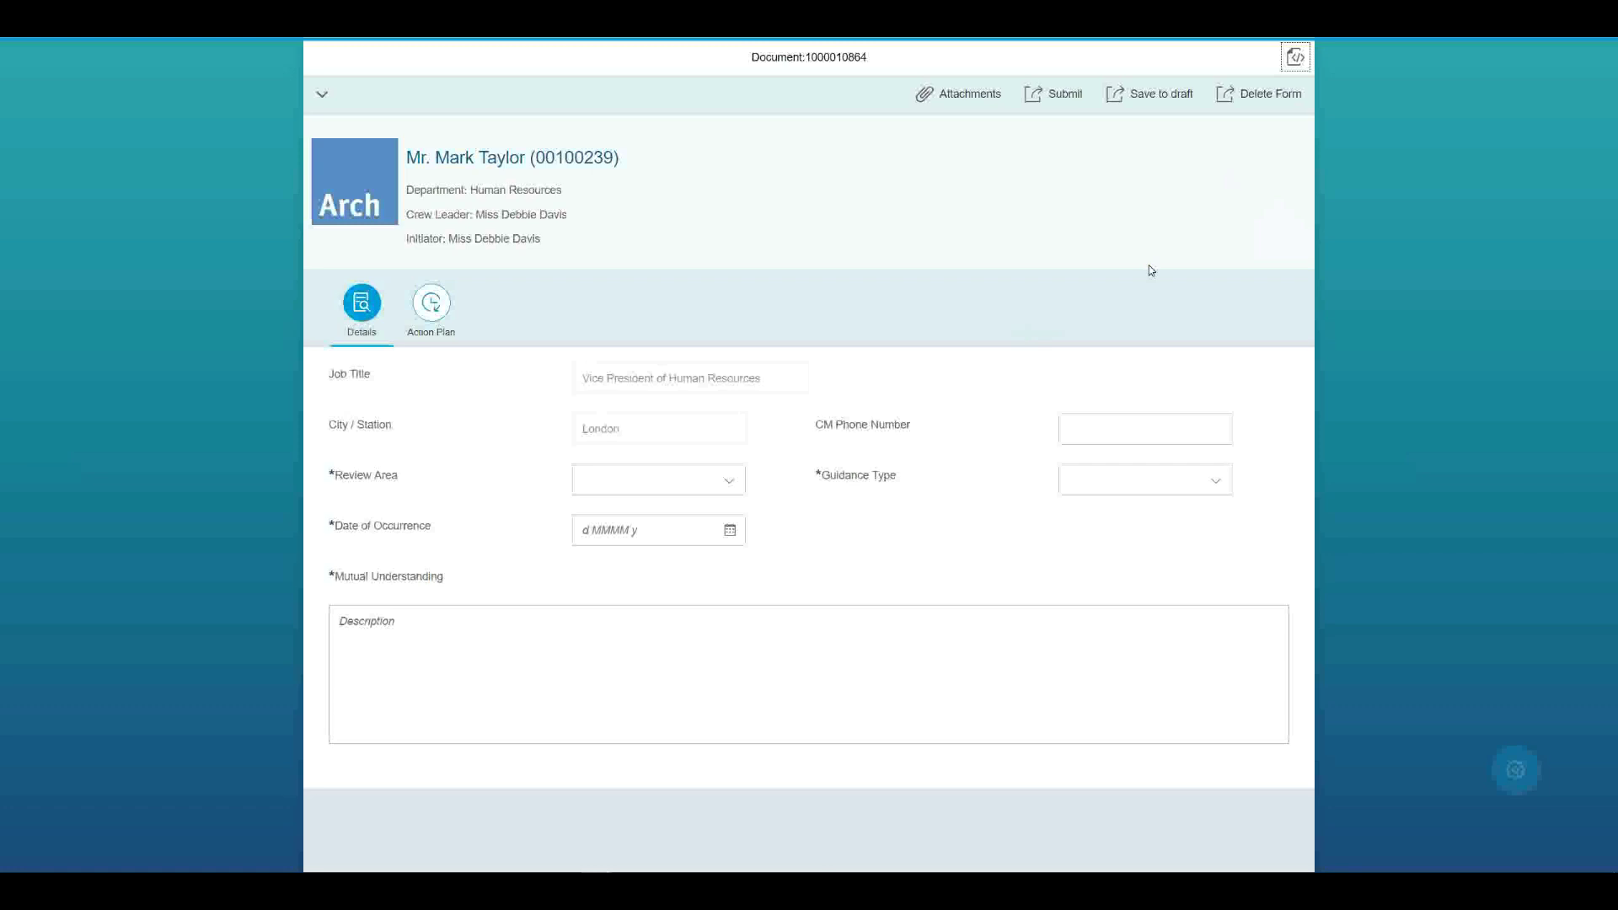
{"action": "left_click", "coordinate": [1231, 176]}
{"action": "left_click", "coordinate": [1296, 58]}
{"action": "left_click", "coordinate": [799, 674]}
{"action": "left_click", "coordinate": [835, 261]}
{"action": "mouse_move", "coordinate": [392, 892]}
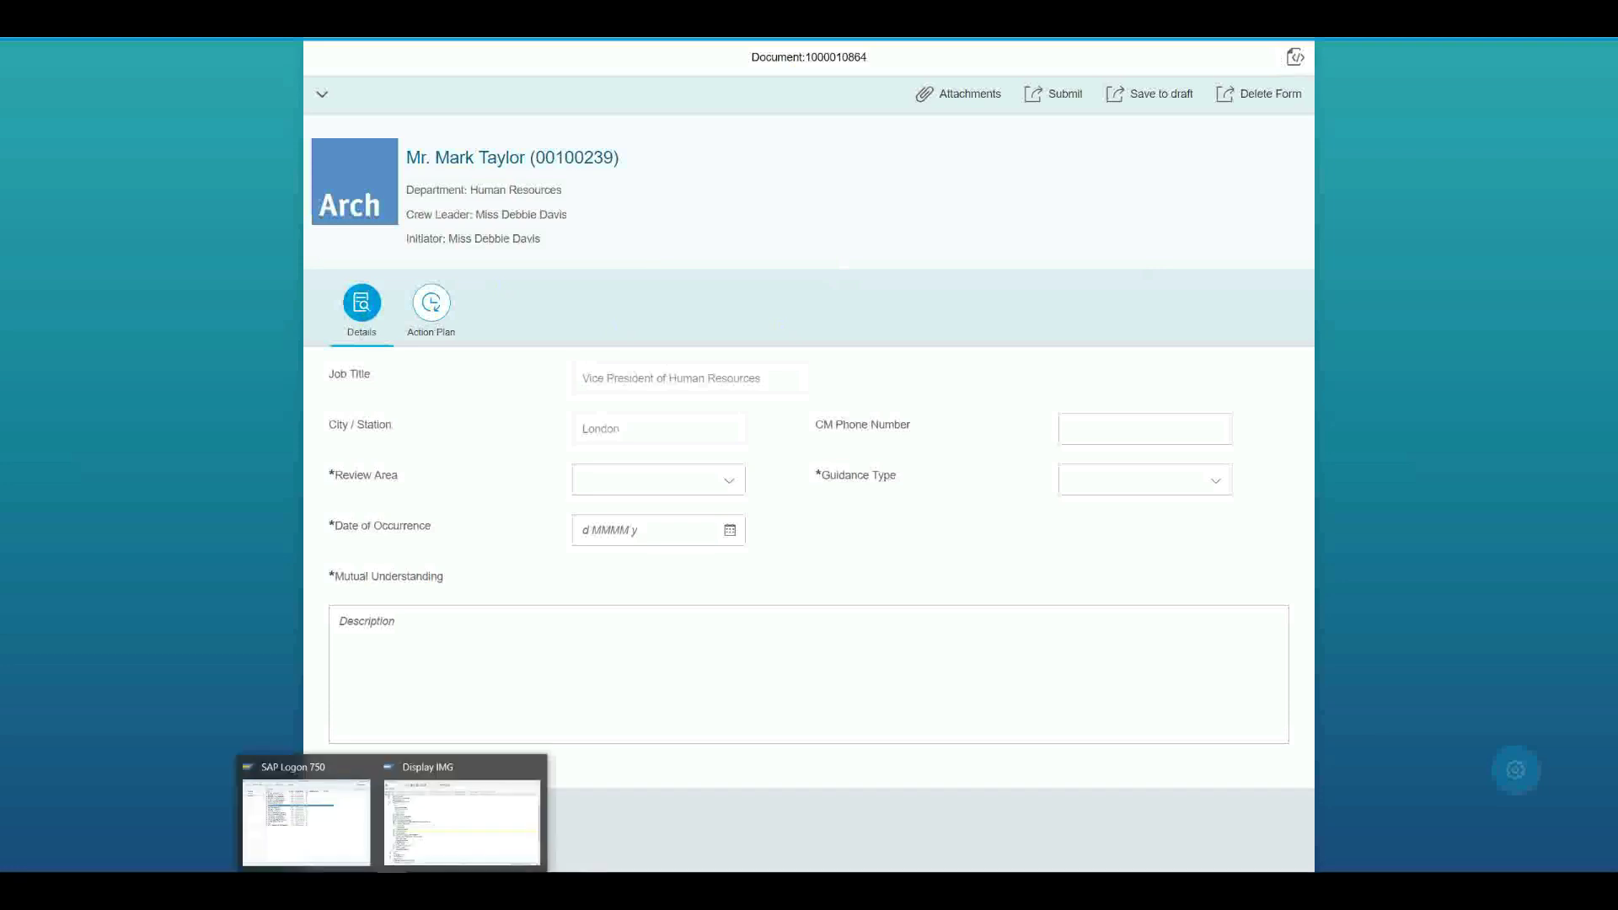
Run Subform and Field Control for TST1 and open Subforms for ZT05 template E, Initial status.
{"action": "left_click", "coordinate": [399, 806]}
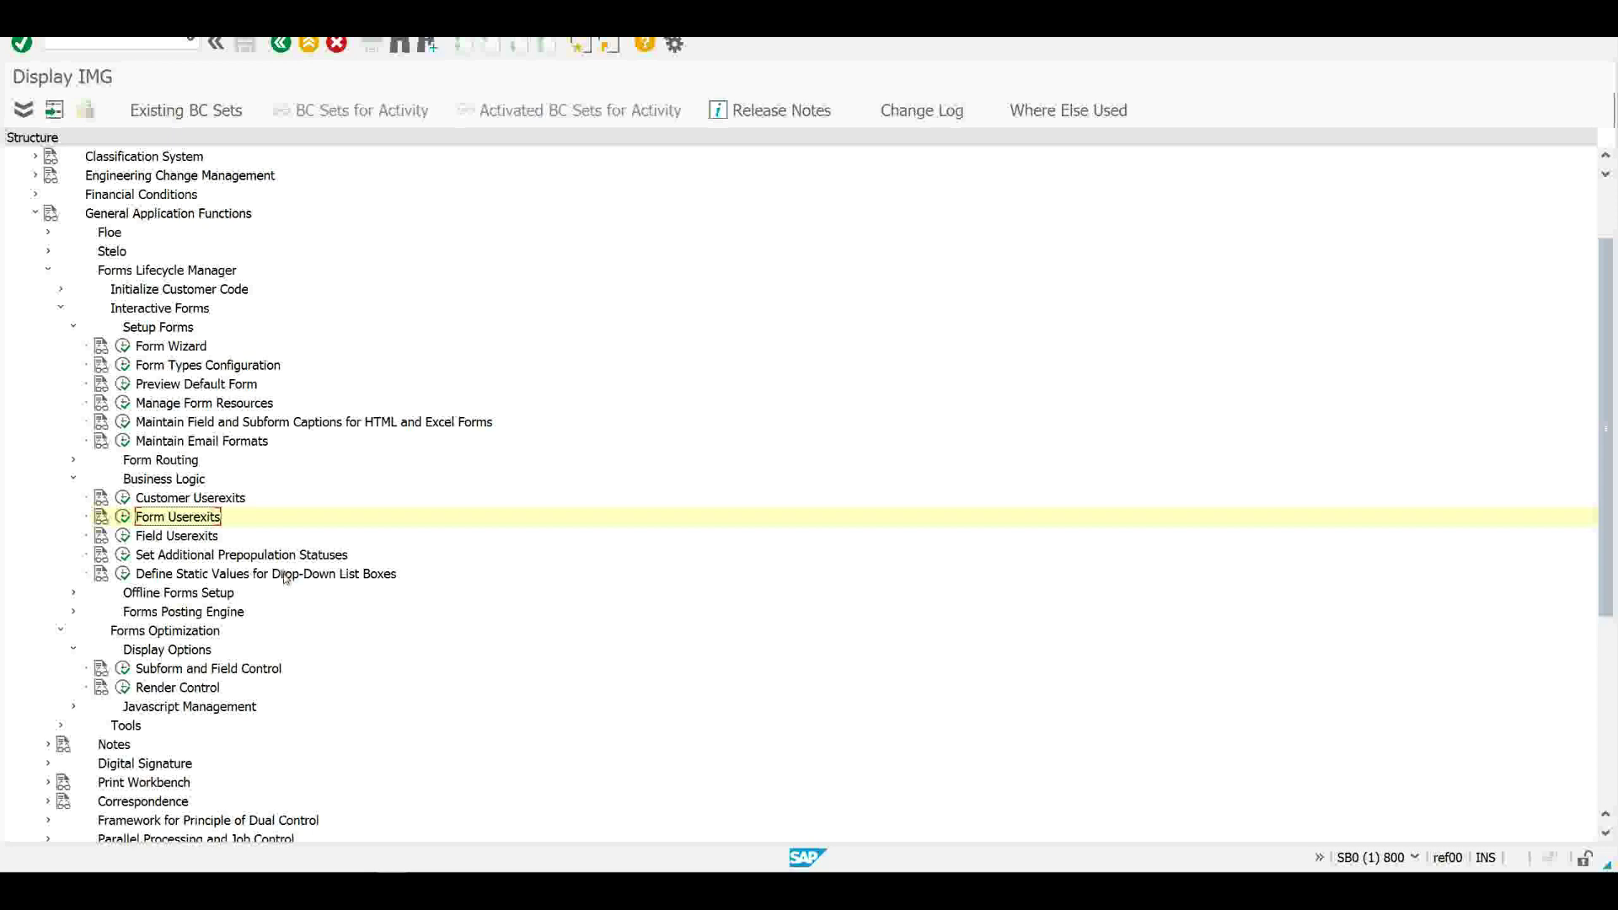
{"action": "left_click", "coordinate": [210, 669]}
{"action": "left_click", "coordinate": [123, 668]}
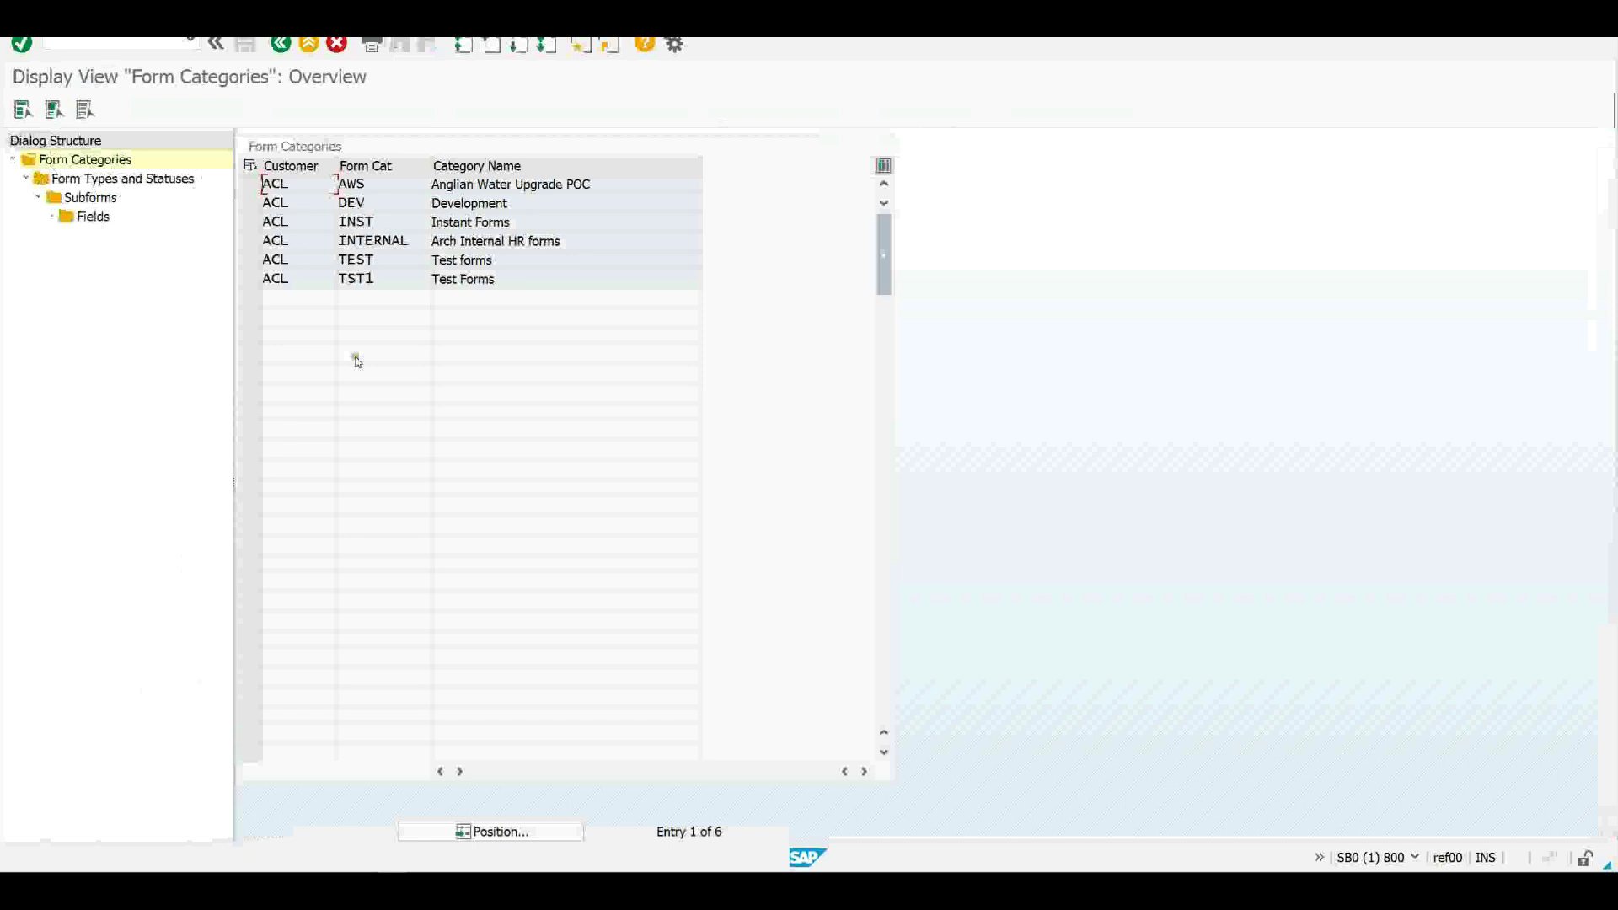
{"action": "left_click", "coordinate": [163, 180]}
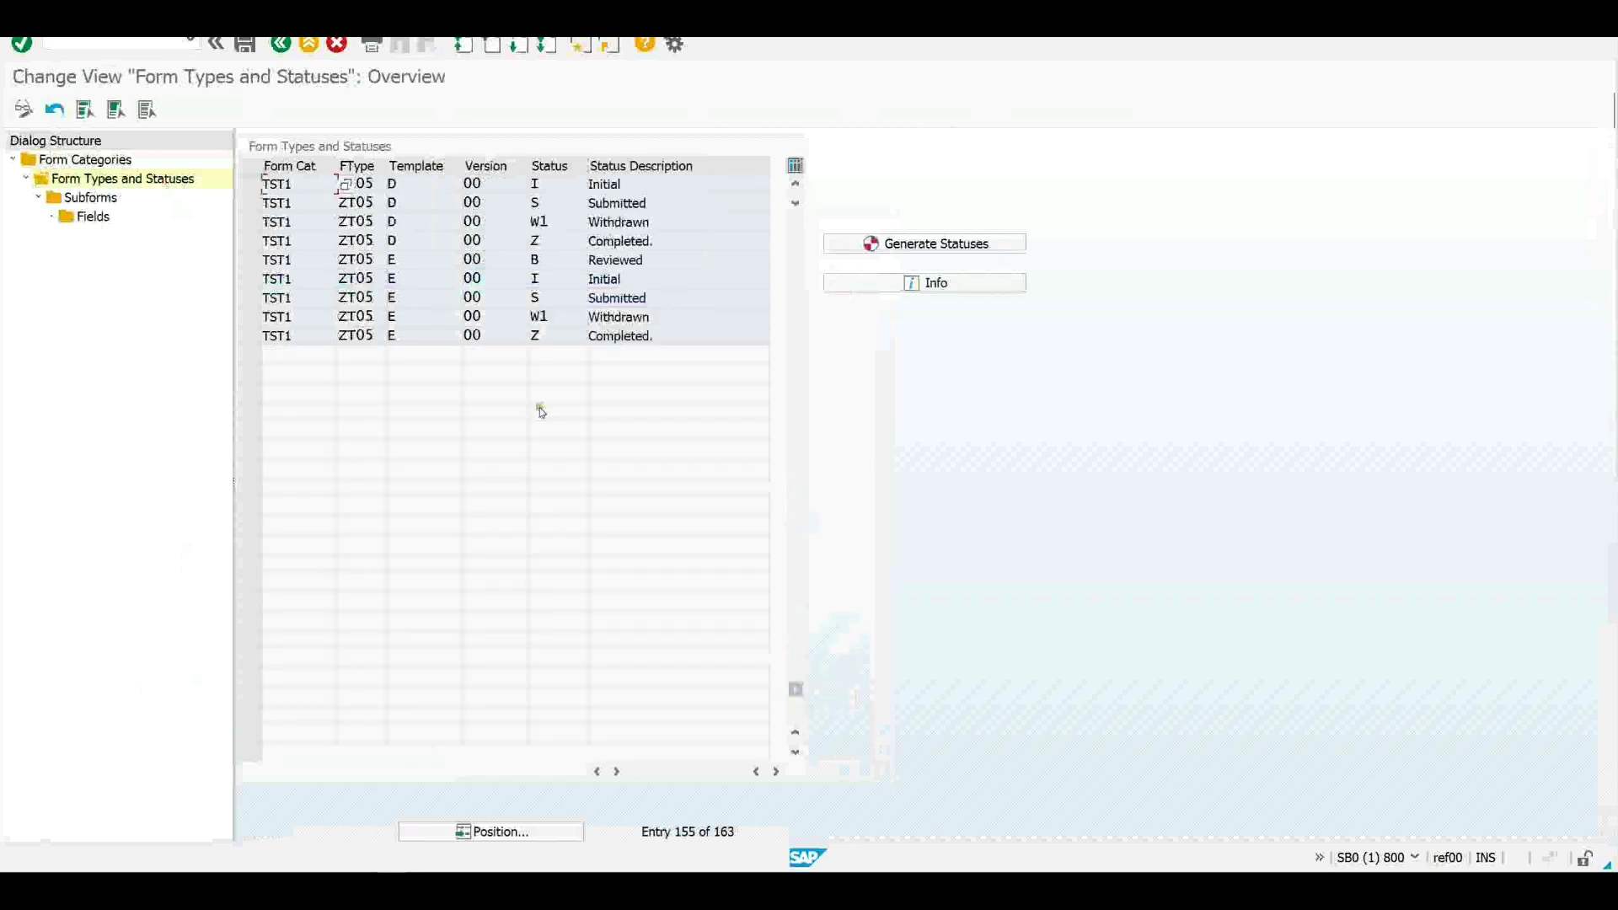
{"action": "left_click", "coordinate": [547, 278]}
{"action": "left_click", "coordinate": [254, 279]}
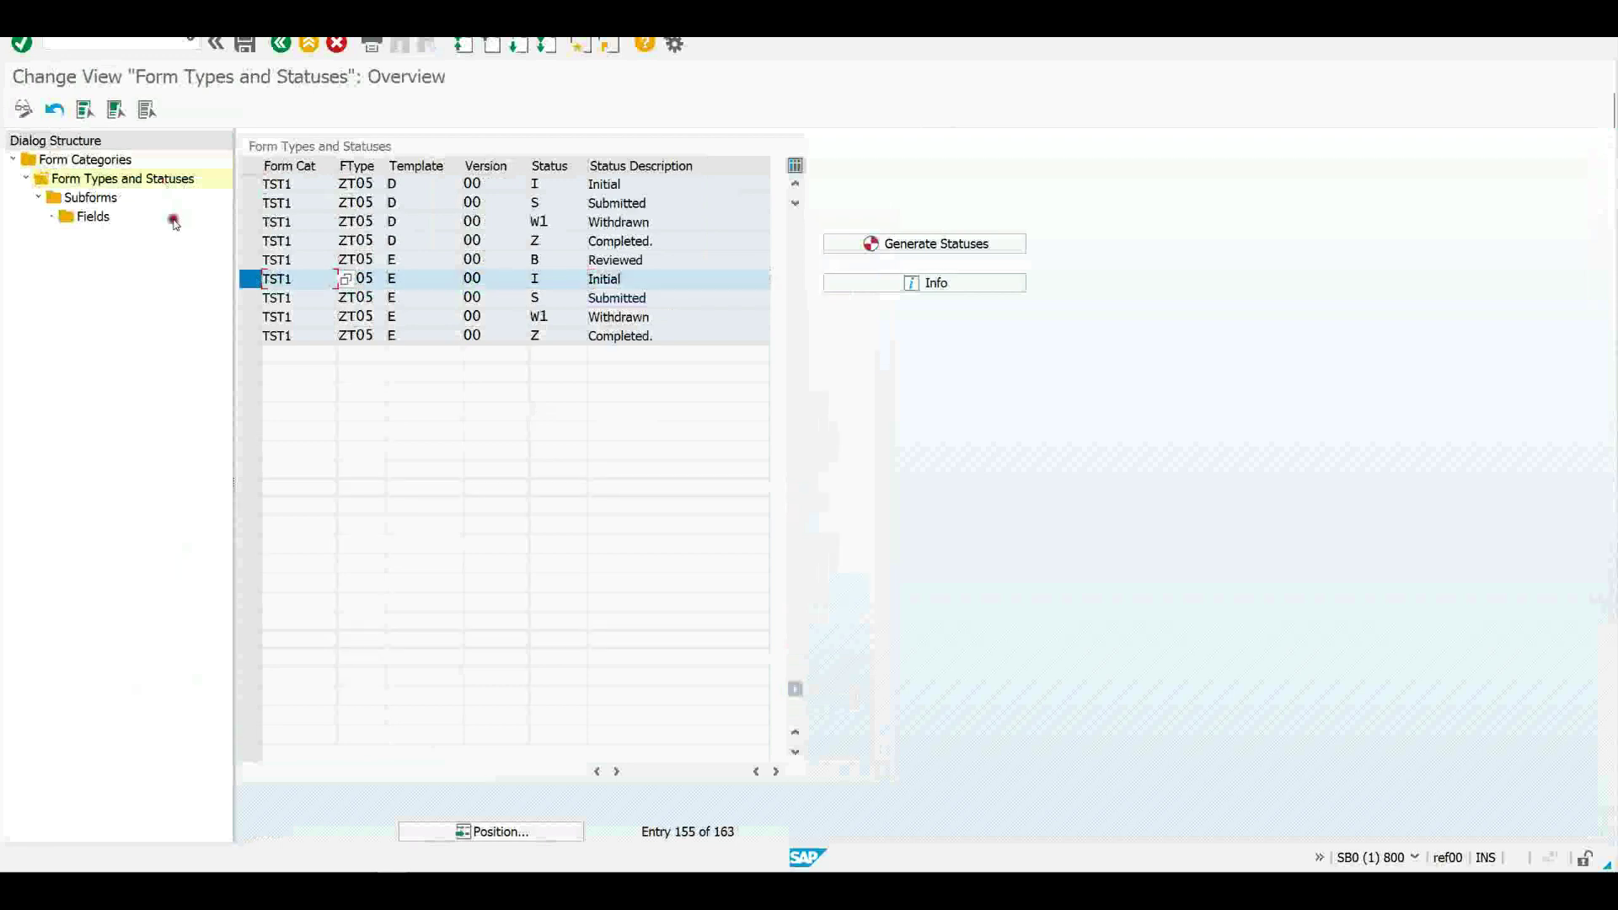
{"action": "double_click", "coordinate": [93, 200]}
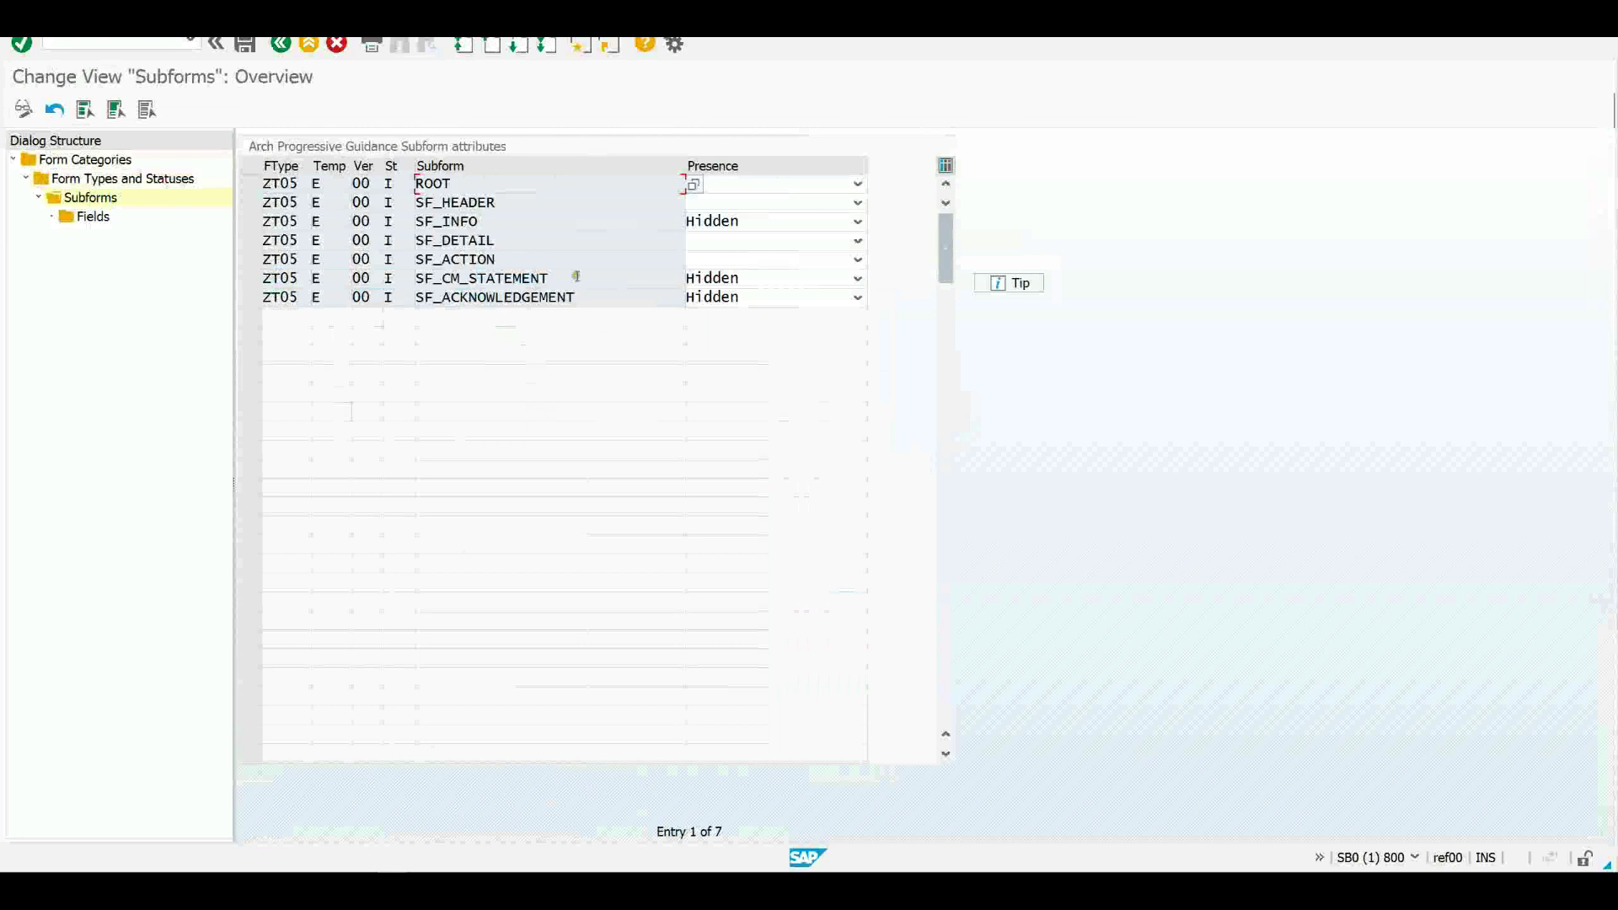
Set SF_CM_STATEMENT's Presence to blank instead of Hidden and save the subform settings.
{"action": "left_click", "coordinate": [501, 277]}
{"action": "left_click", "coordinate": [598, 277]}
{"action": "left_click", "coordinate": [858, 278]}
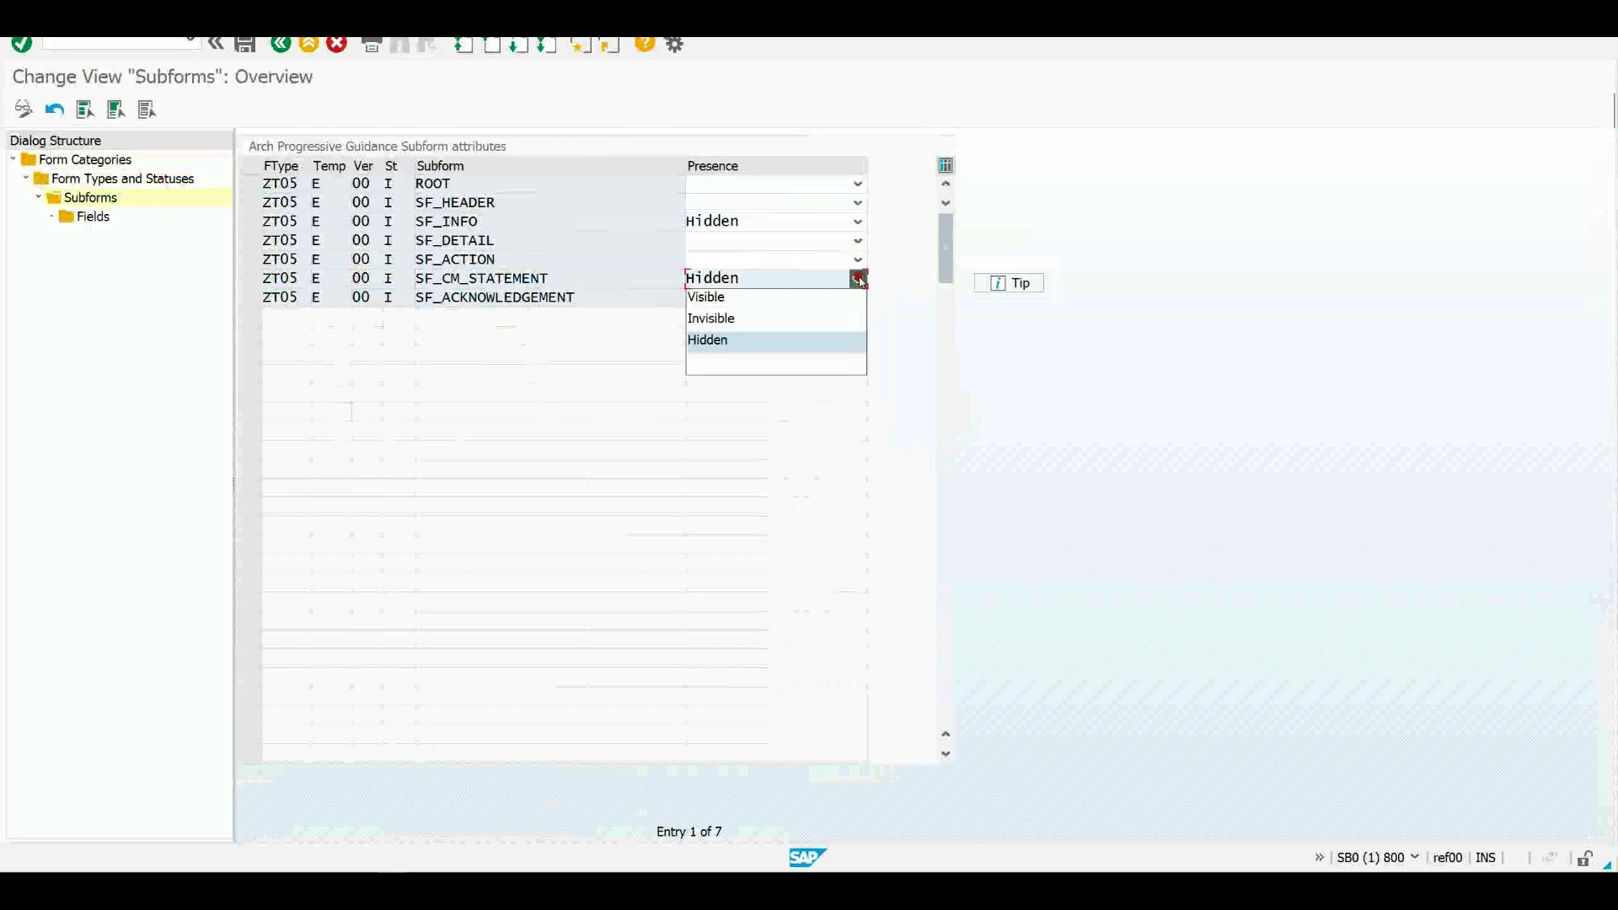
{"action": "left_click", "coordinate": [835, 362]}
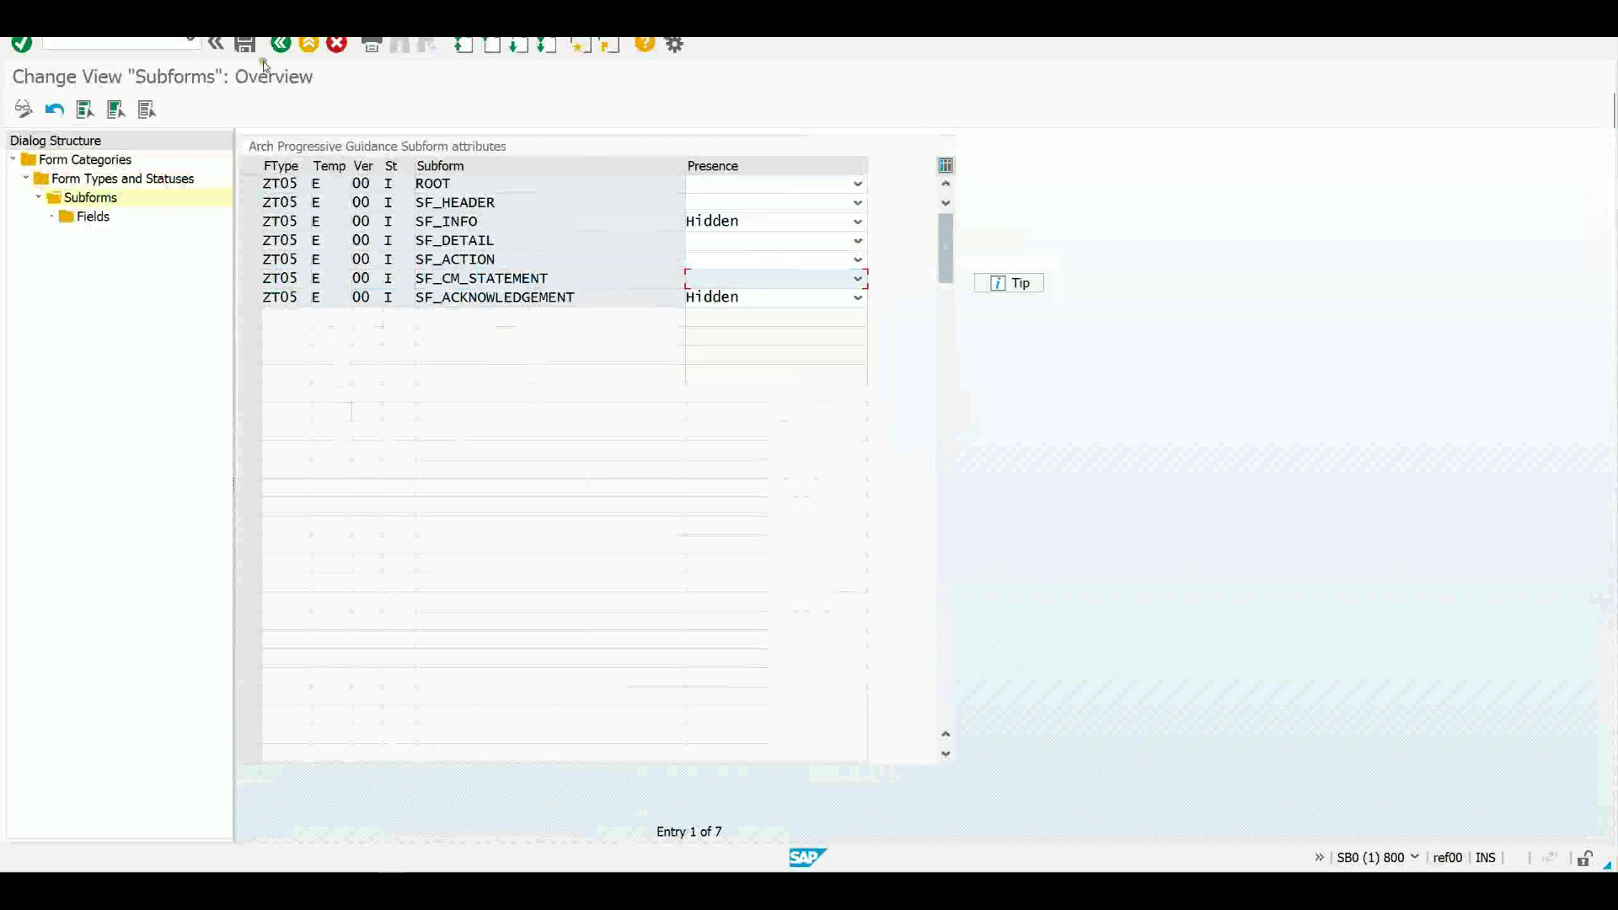
{"action": "left_click", "coordinate": [245, 46]}
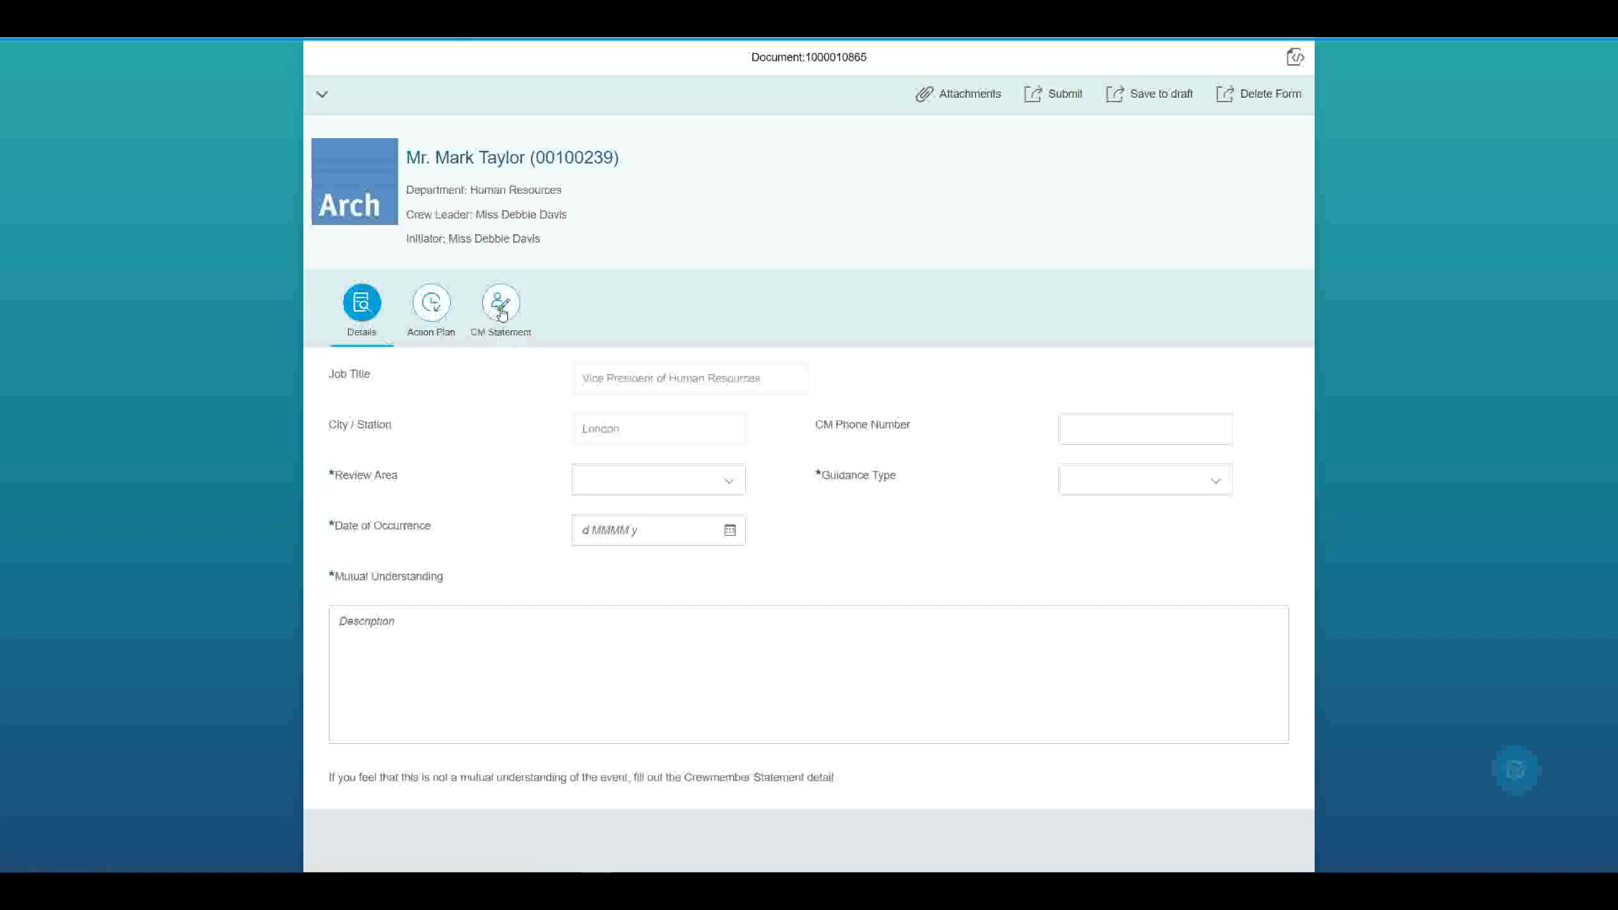
Check the new CM Statement section, return to Details, and open the form's XML data view.
{"action": "left_click", "coordinate": [508, 309]}
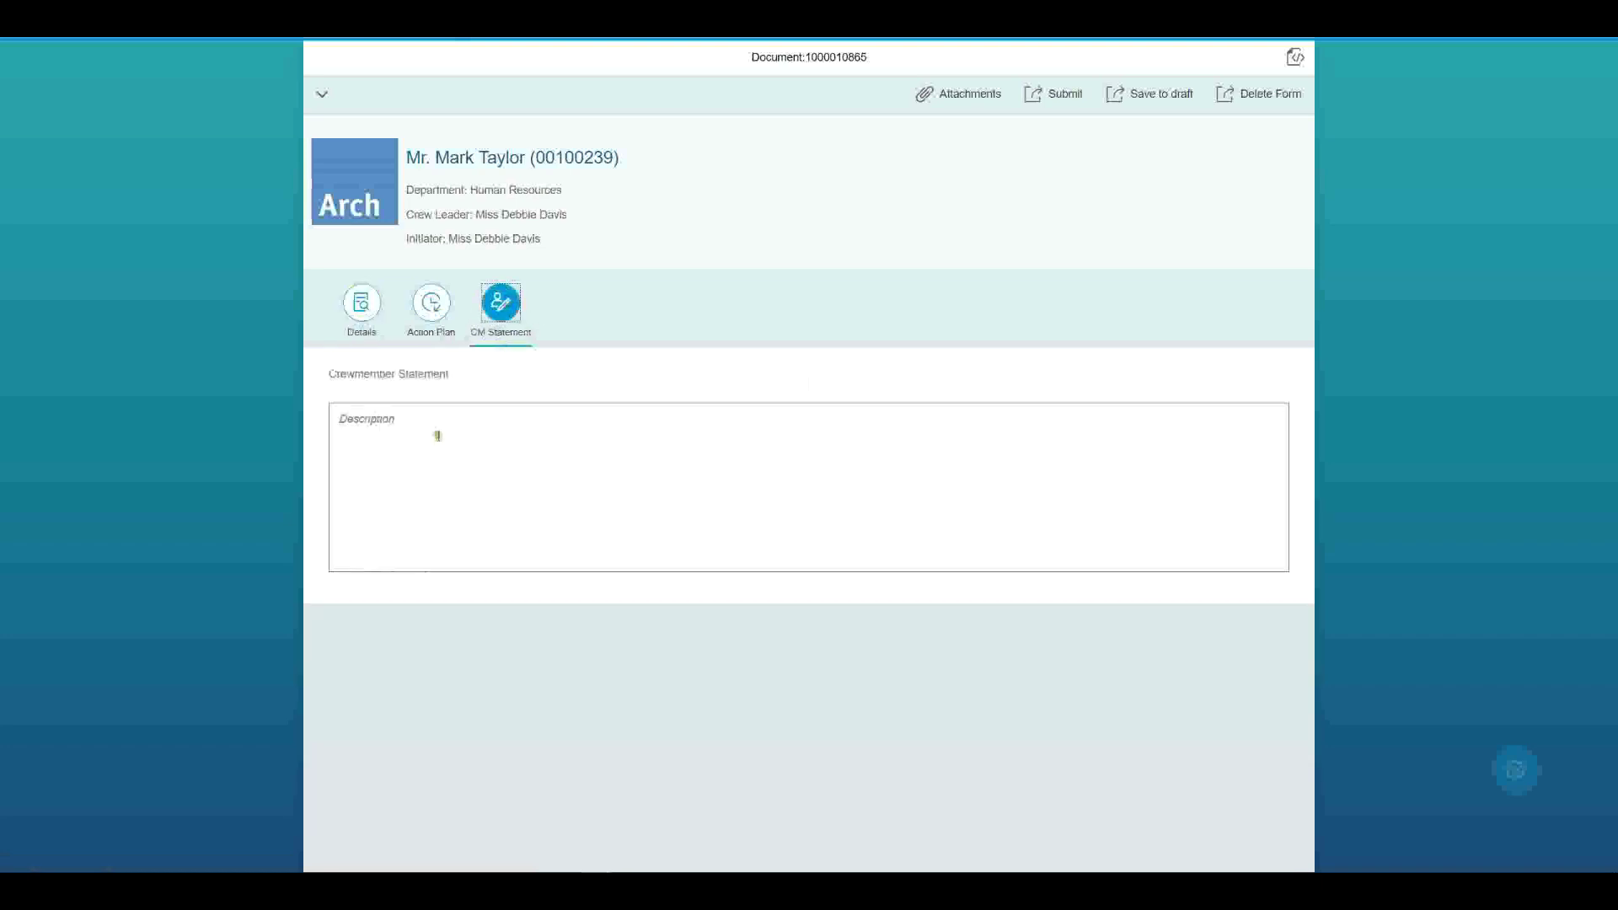
{"action": "left_click", "coordinate": [364, 305]}
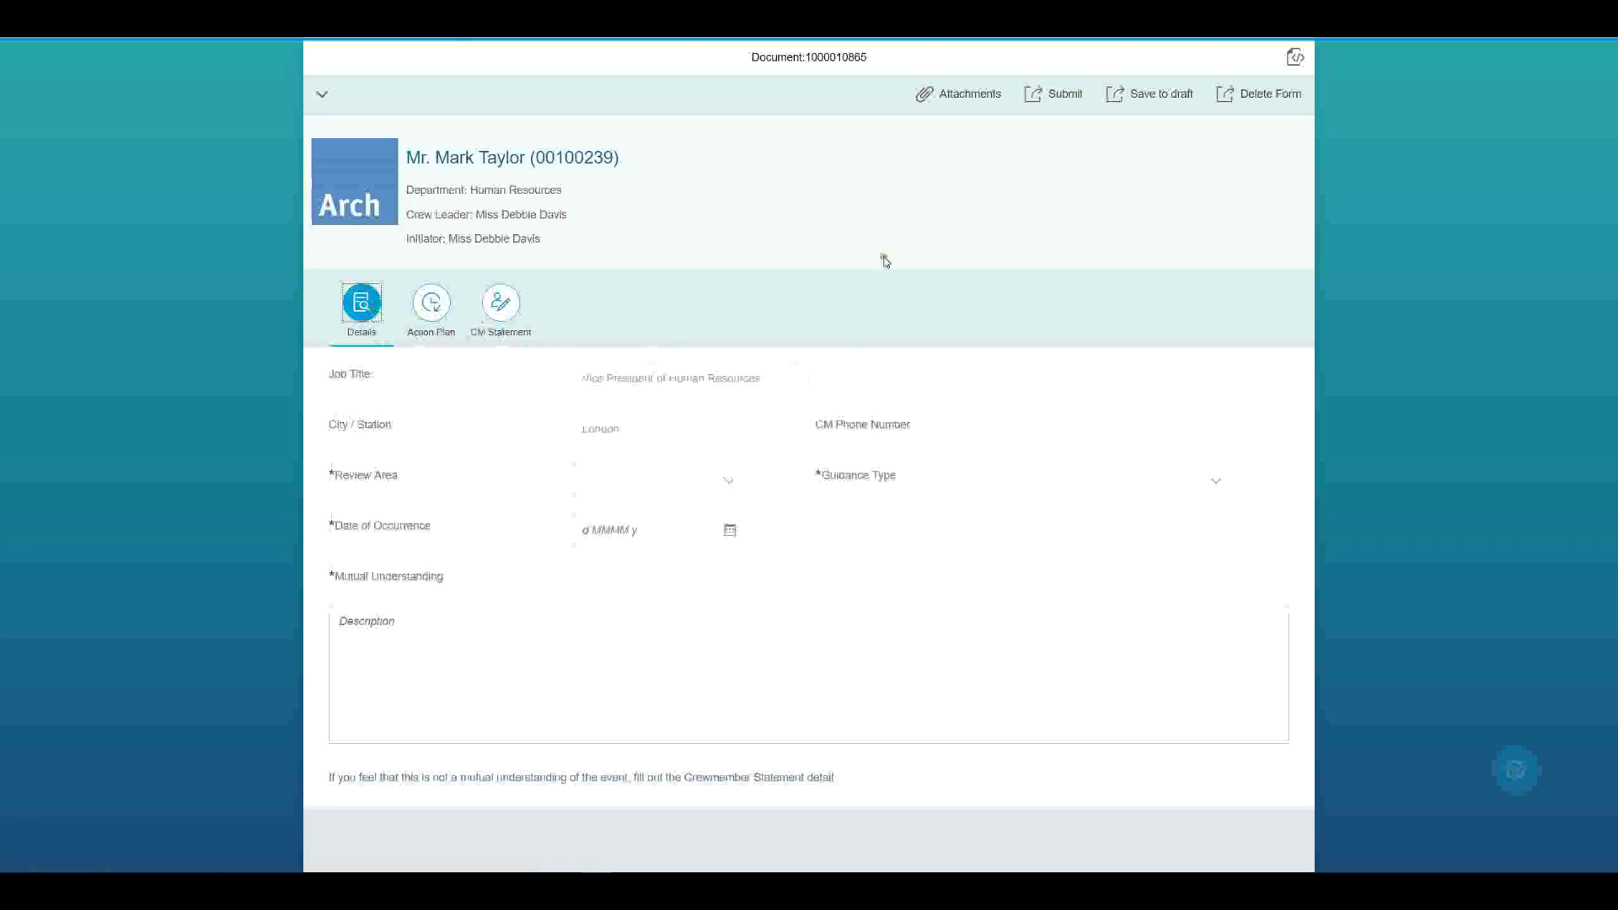
{"action": "left_click", "coordinate": [1310, 59]}
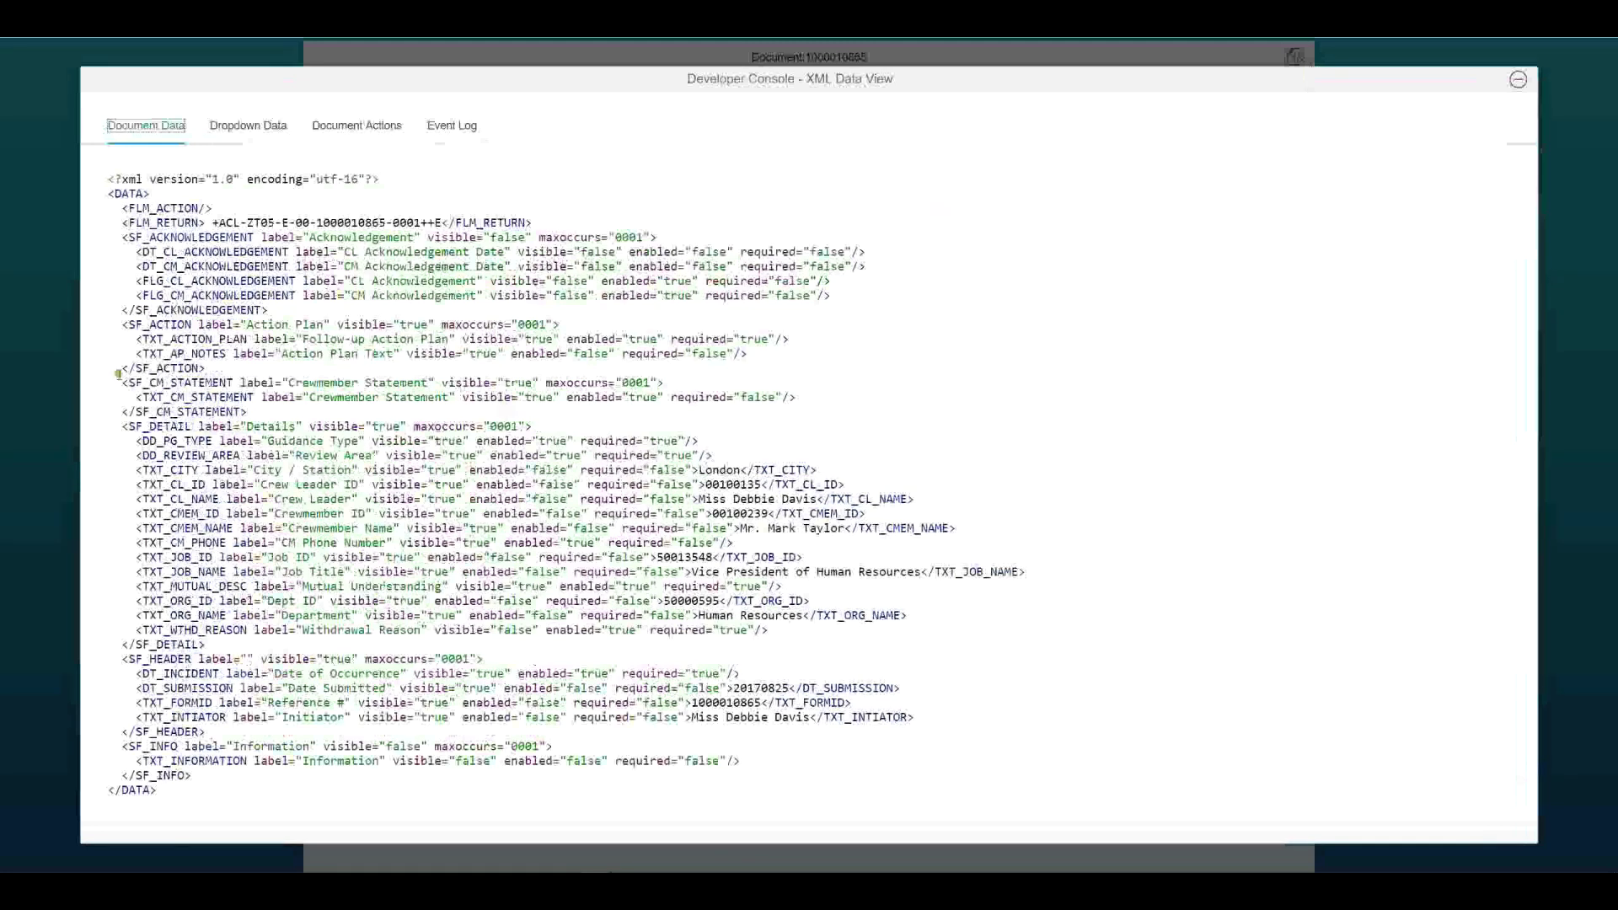
{"action": "left_click_drag", "start_coordinate": [128, 383], "coordinate": [614, 379]}
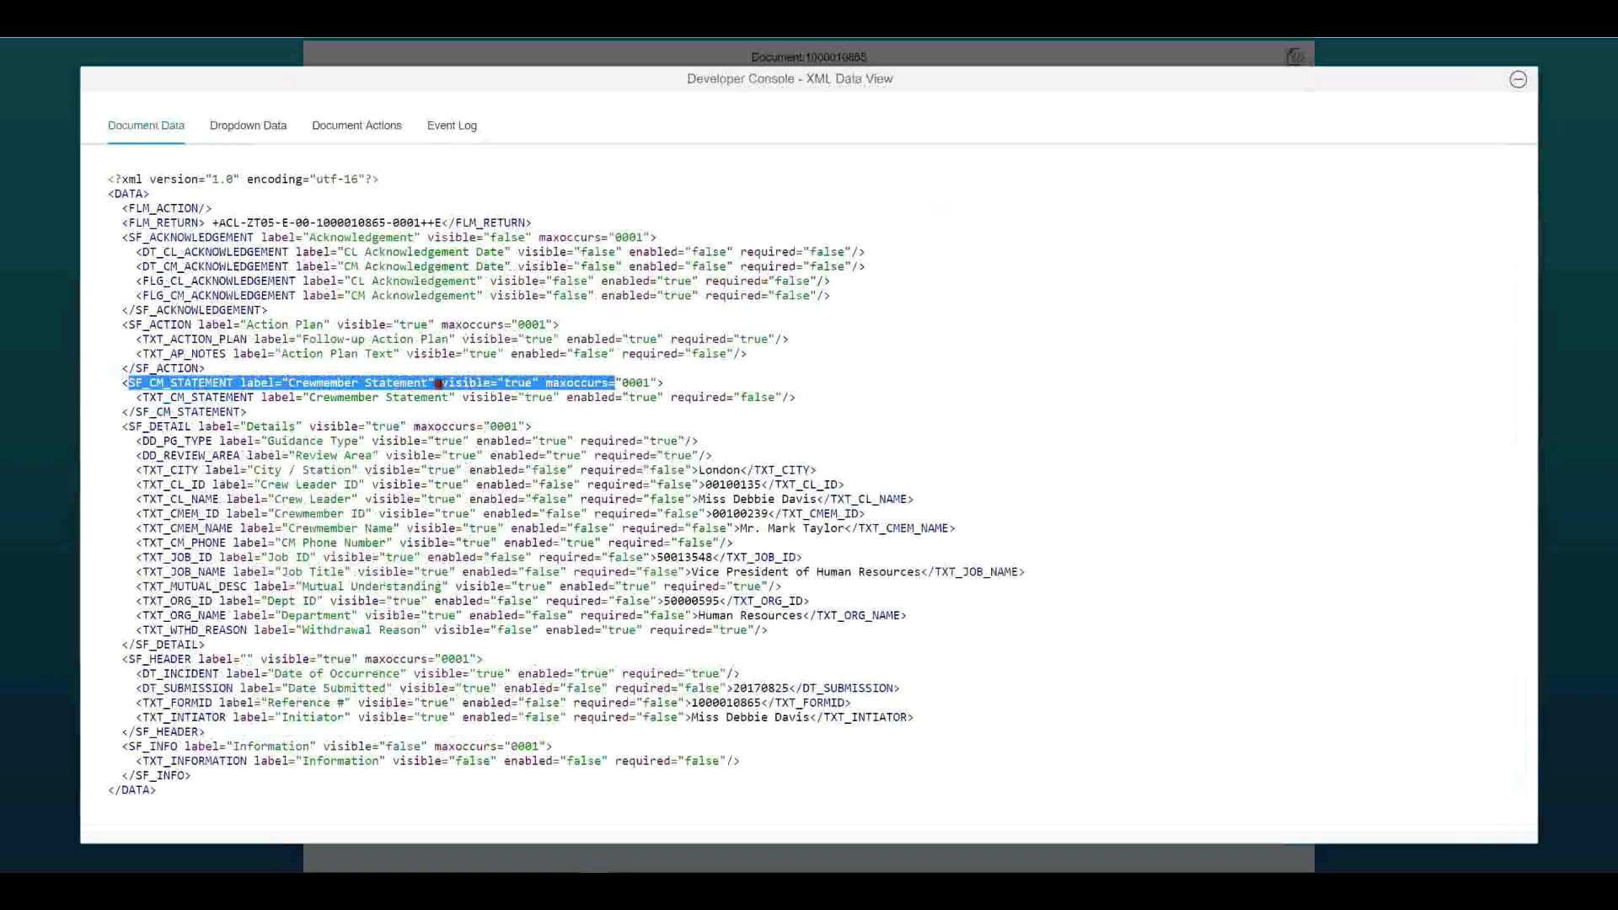
{"action": "left_click", "coordinate": [442, 383]}
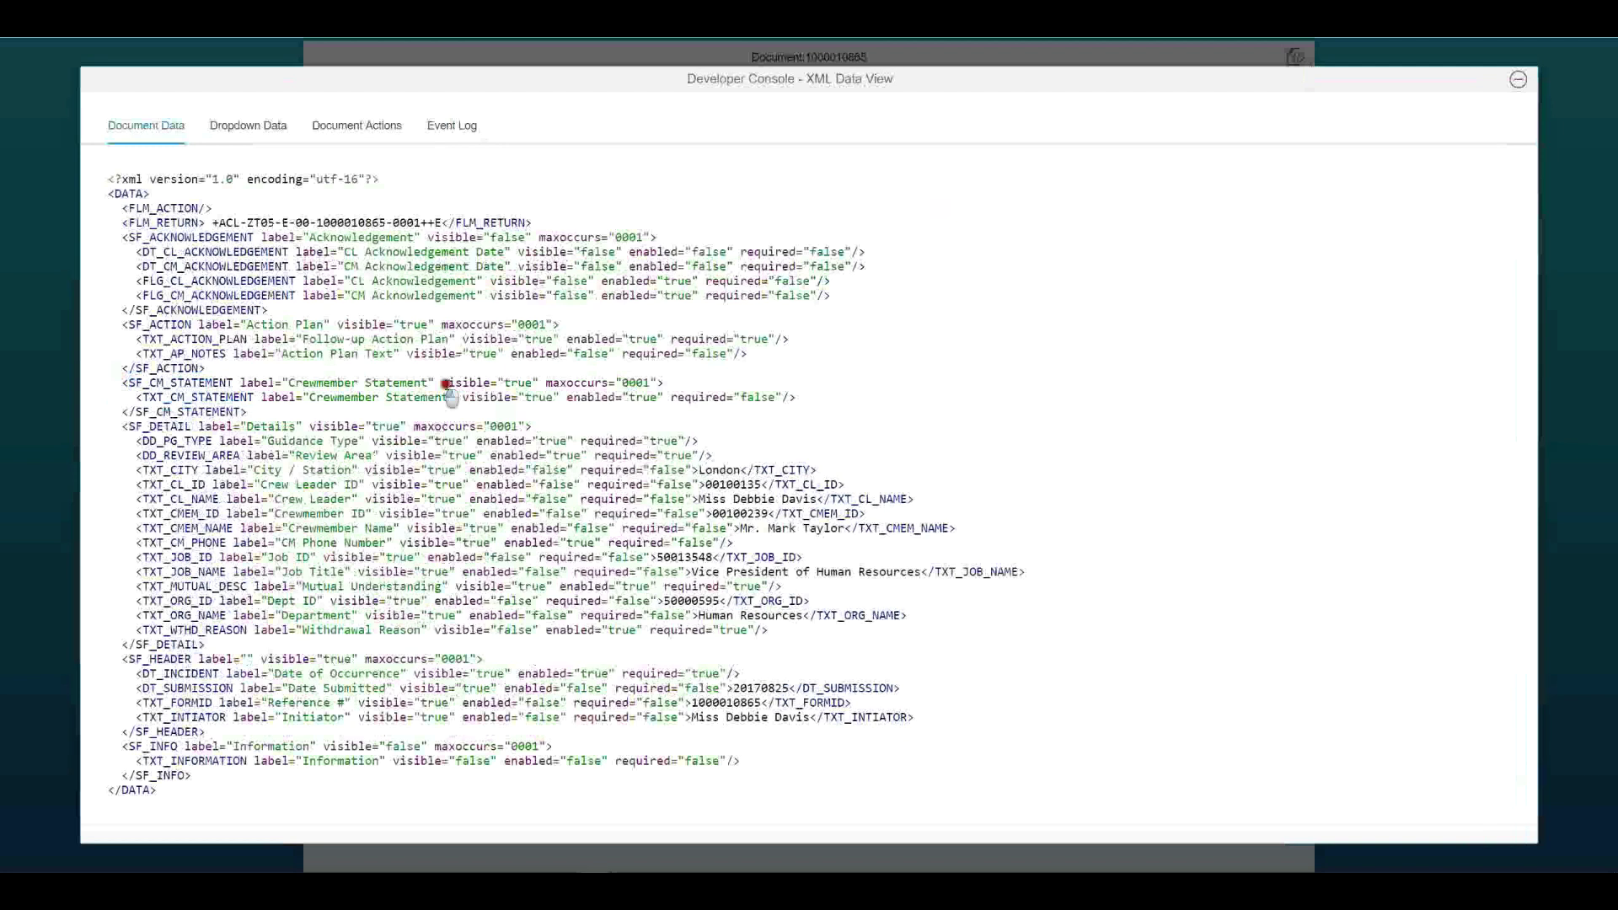
{"action": "left_click_drag", "start_coordinate": [446, 384], "coordinate": [537, 384]}
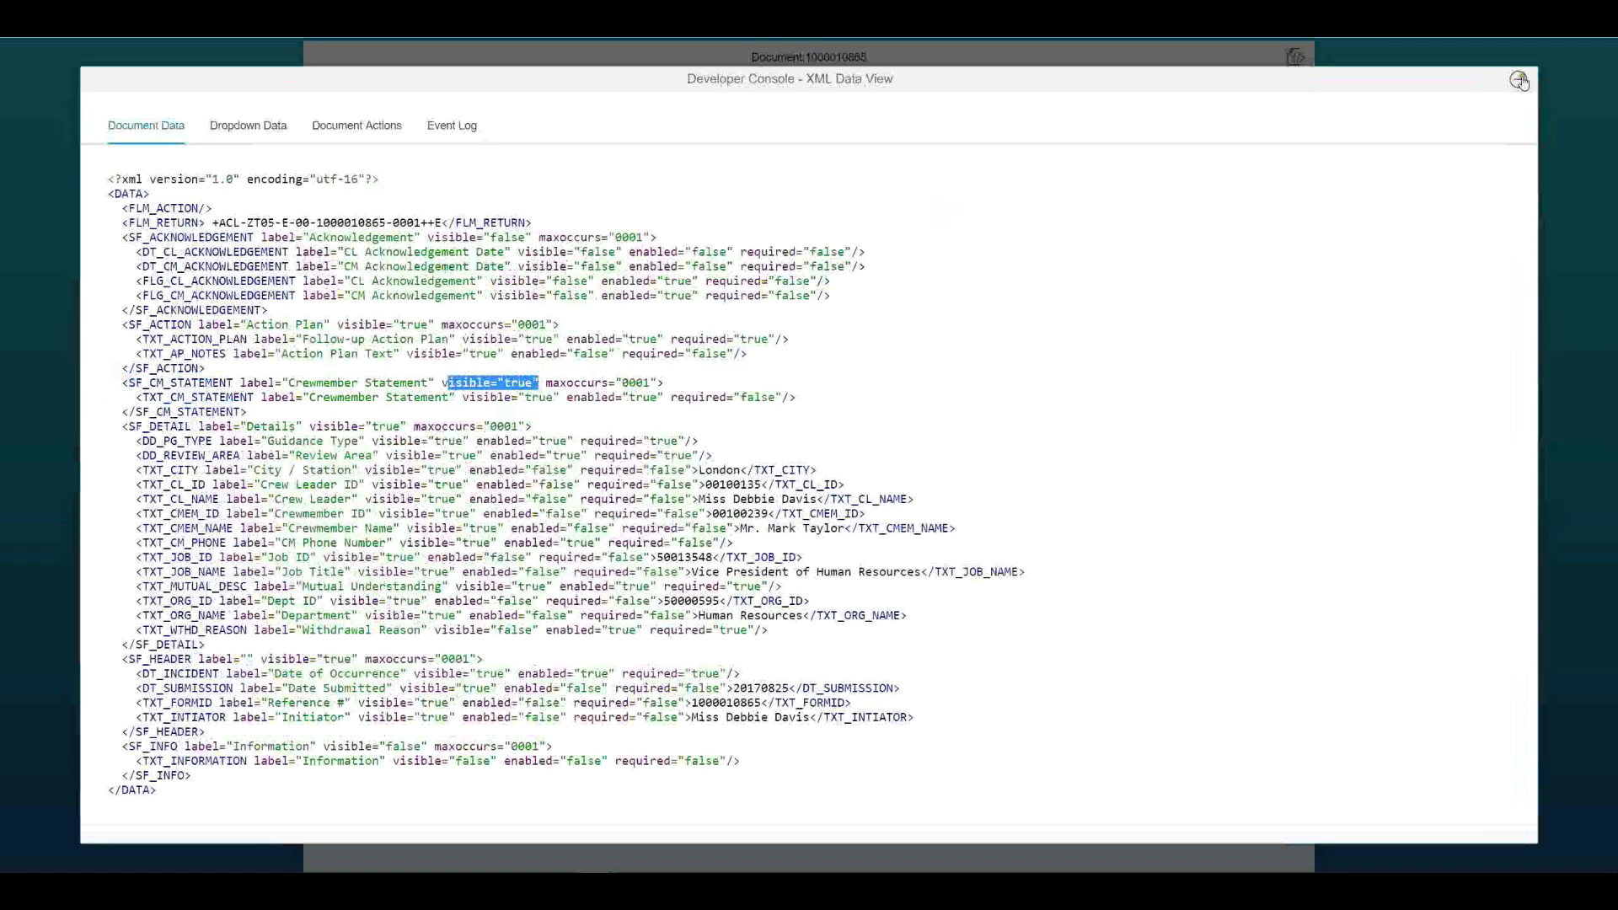
{"action": "left_click", "coordinate": [1318, 206]}
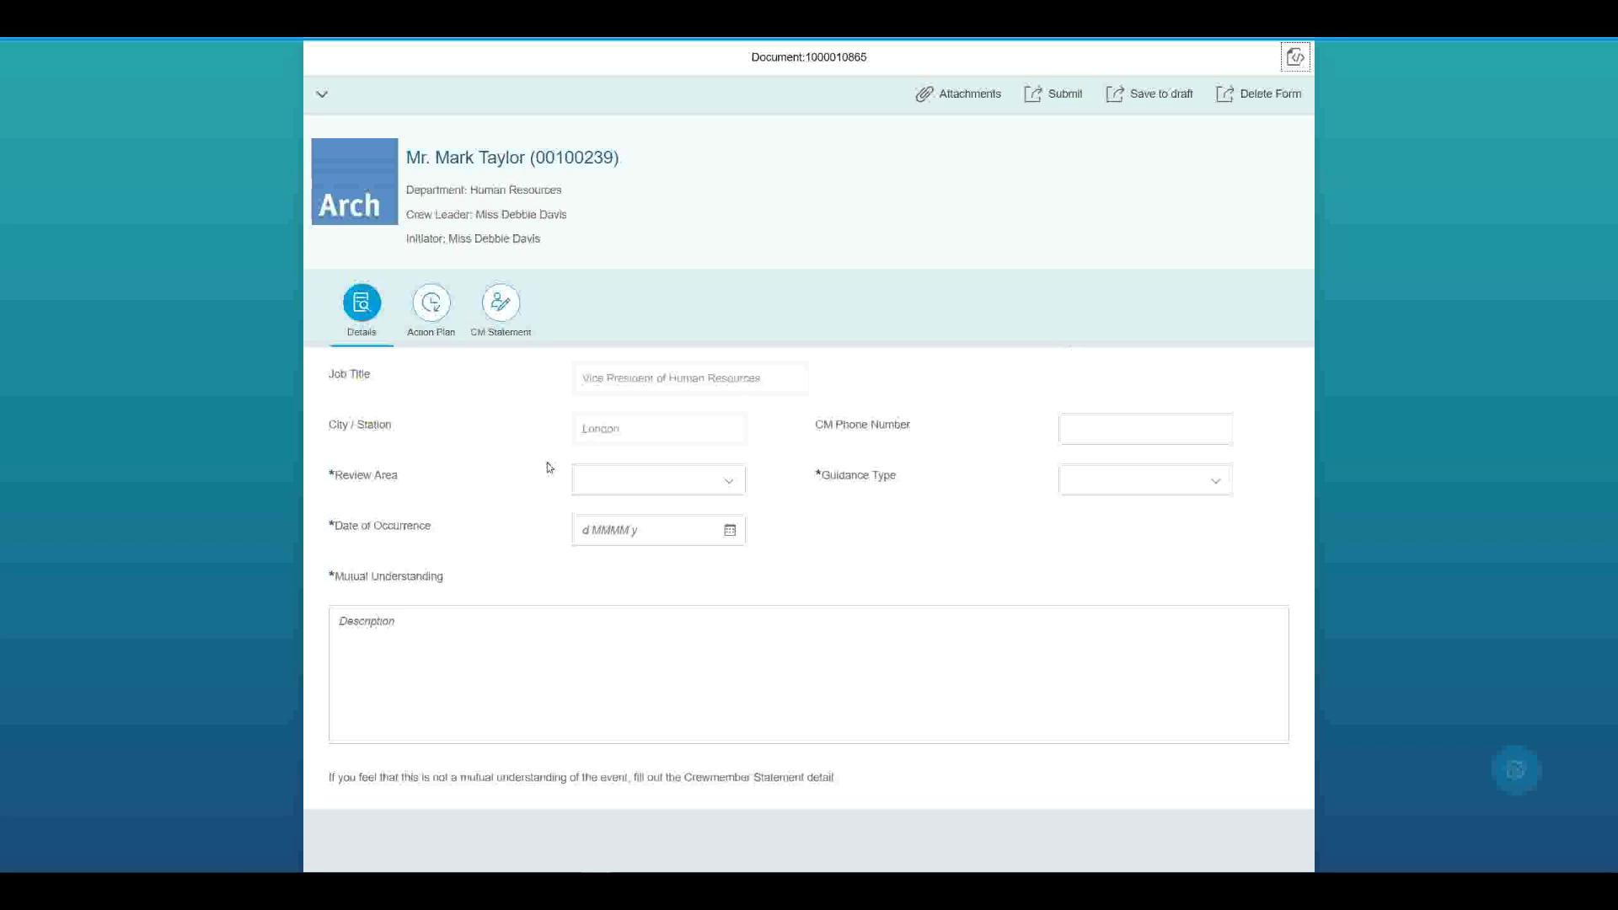
Close the Developer Console dialog to get back to the form's Details page.
{"action": "left_click", "coordinate": [591, 713]}
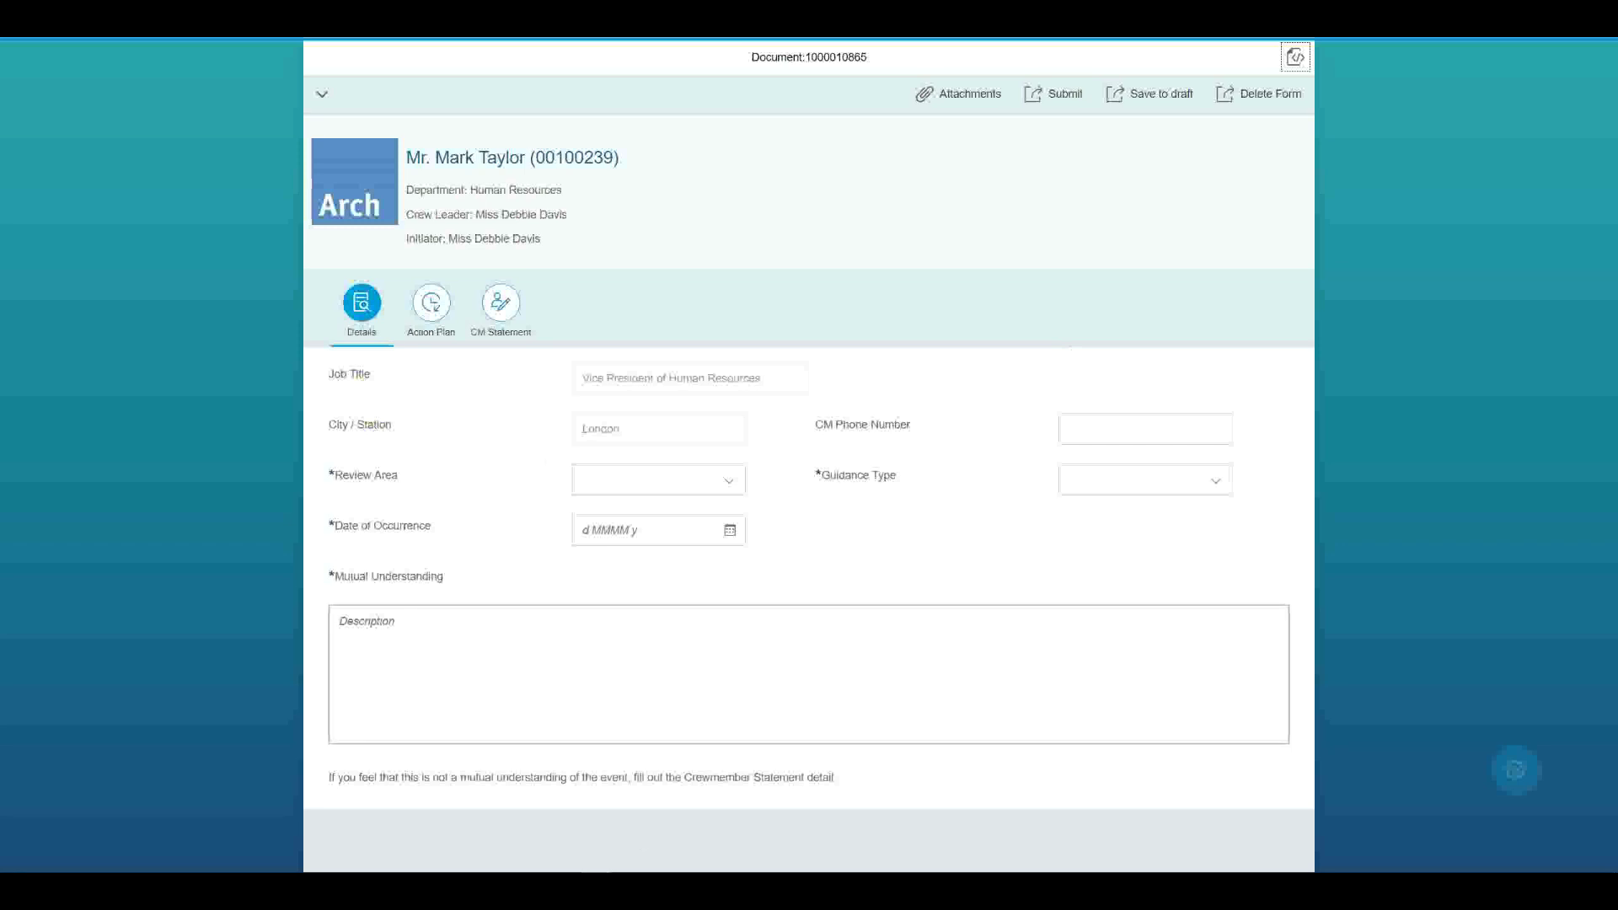